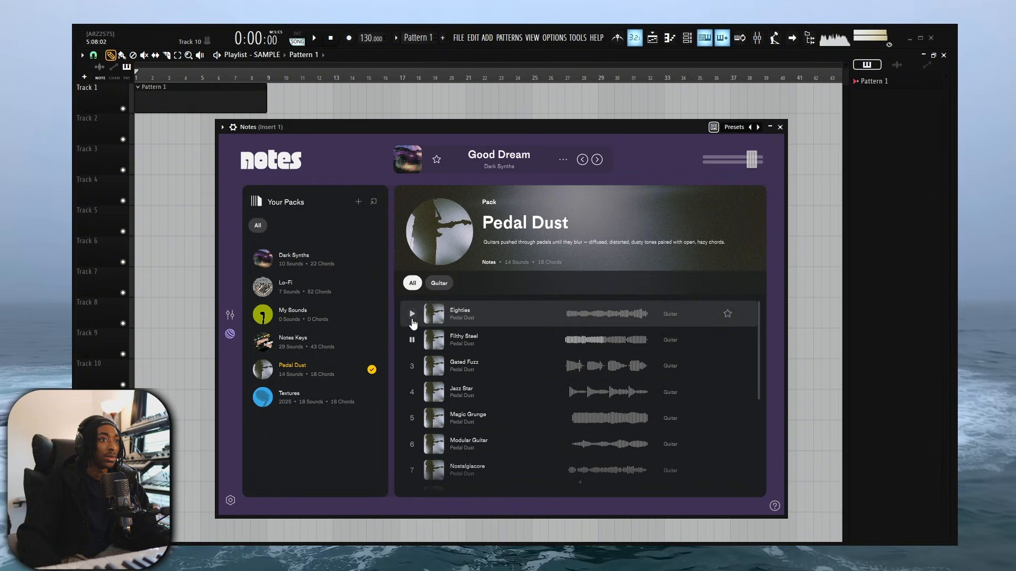
Step: Preview and load the Gated Fuzz sound from the Pedal Dust pack, and try it out
click(412, 366)
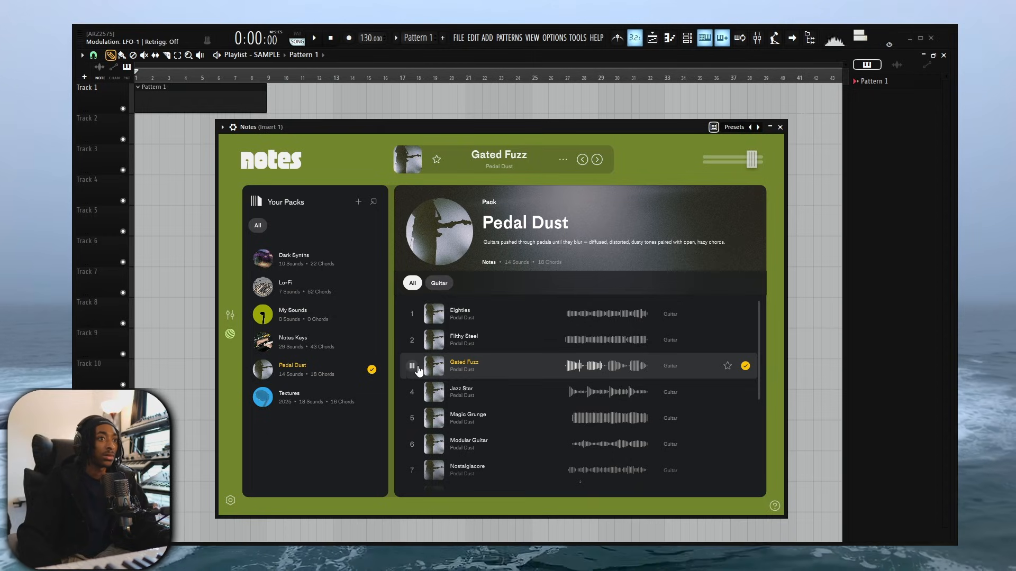
click(496, 372)
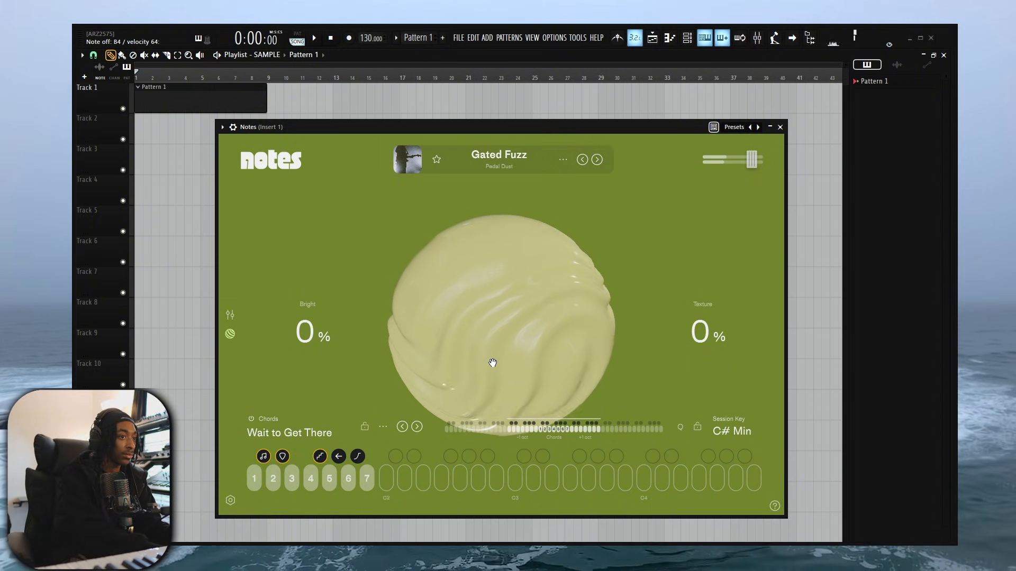
click(492, 359)
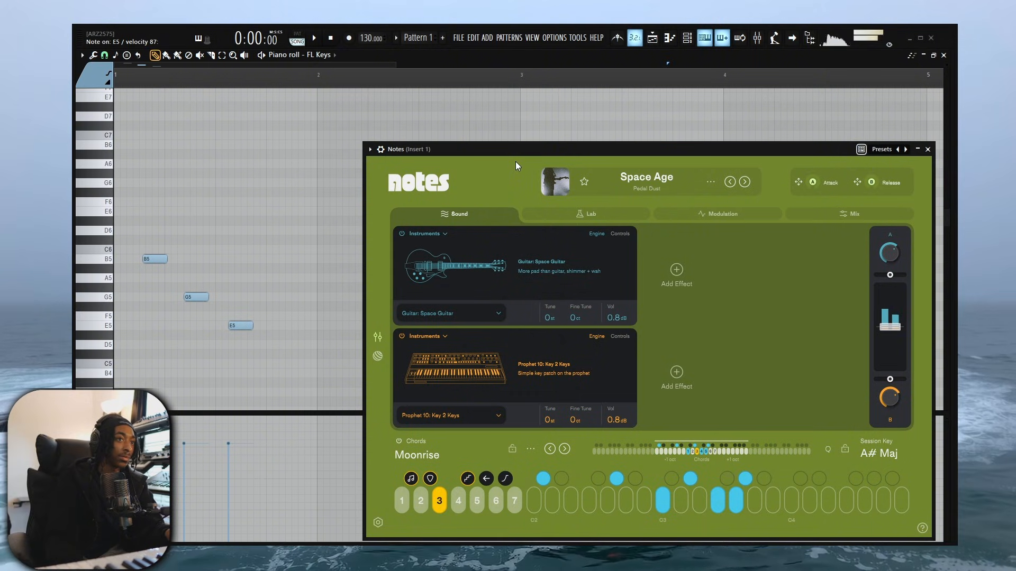
Step: Browse the chord packs and choose the Quiet Type chord set from Notes Keys
click(425, 456)
mouse_move(446, 513)
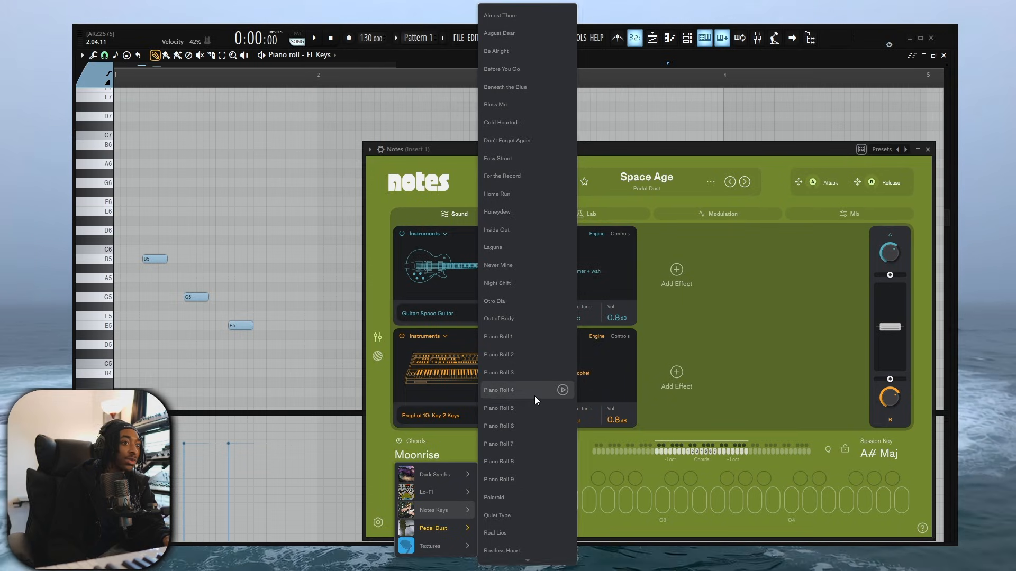
click(527, 516)
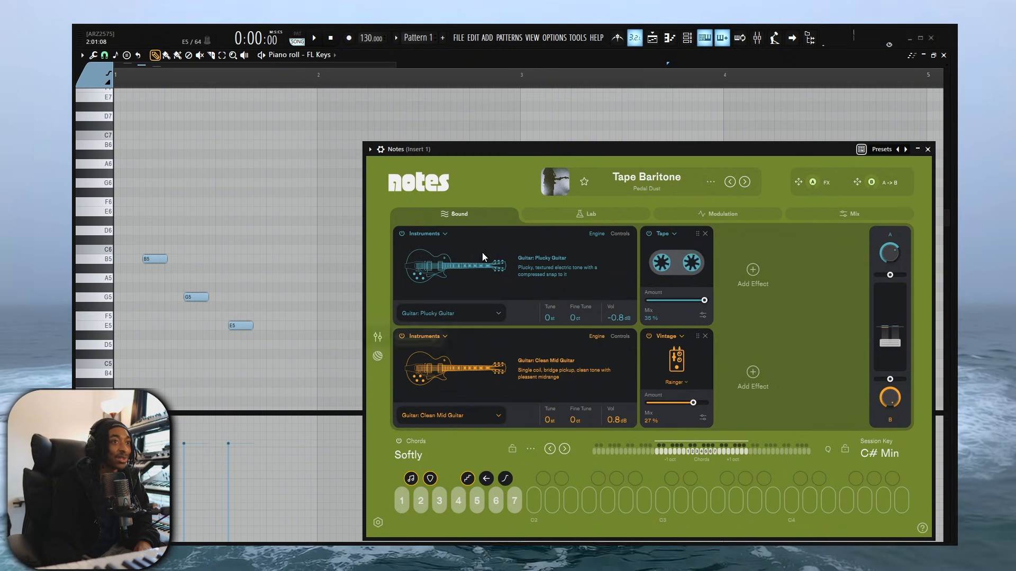
Step: Load the Rock Man sound from the Pedal Dust pack and close the Notes plugin window
click(683, 189)
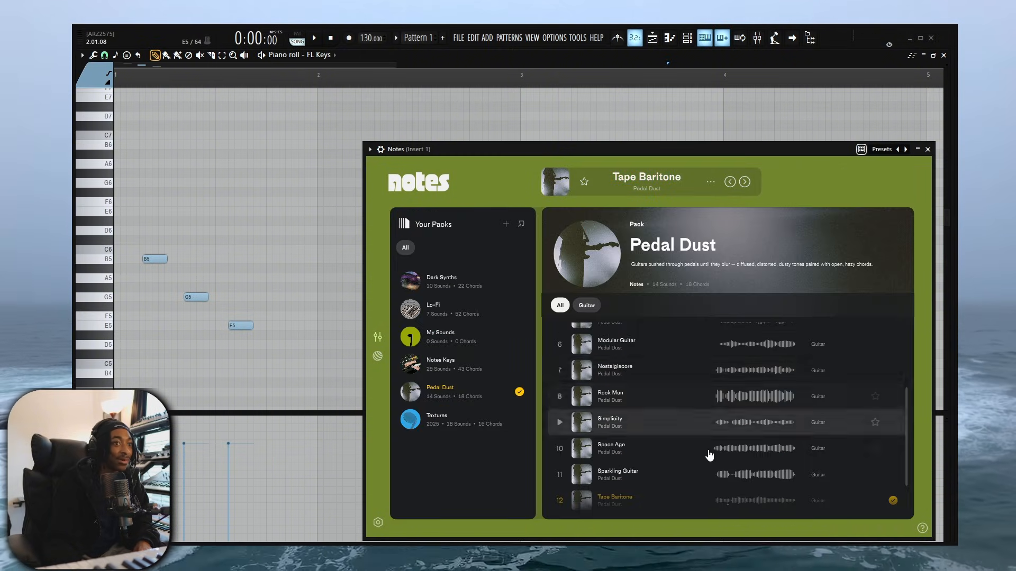
scroll(710, 449, down, 3)
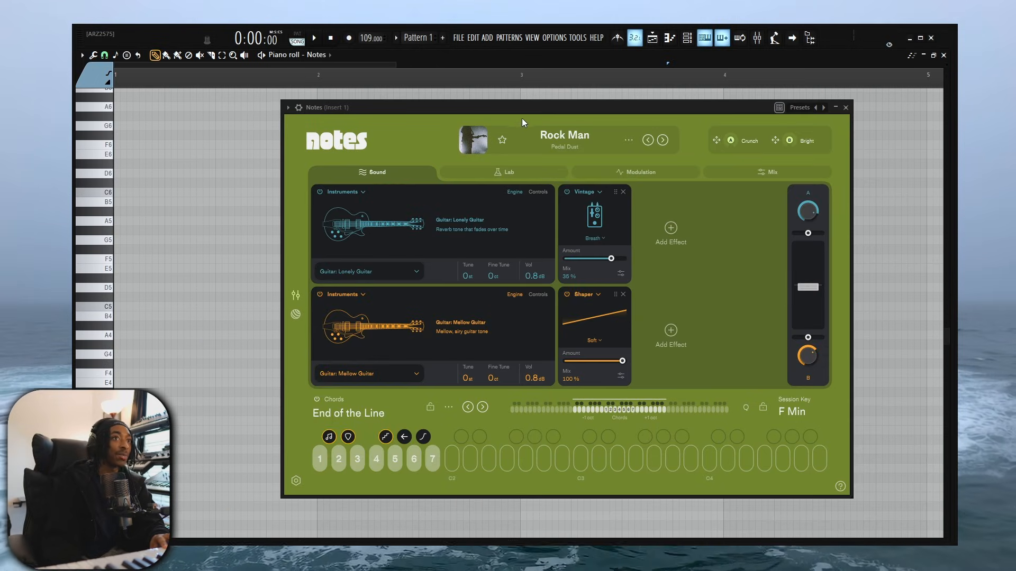
drag(524, 111, 503, 110)
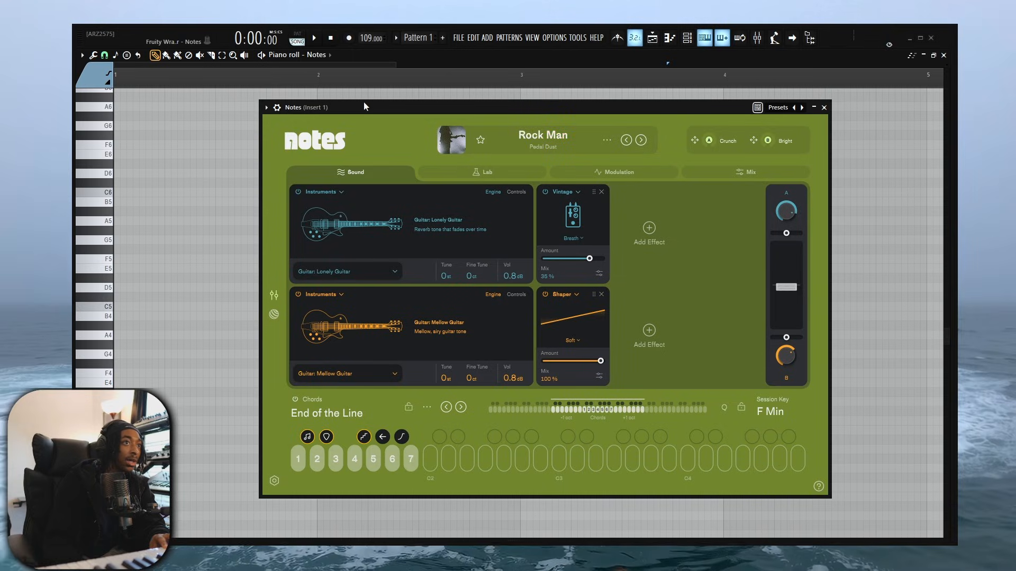
drag(364, 104, 424, 109)
click(884, 110)
Step: Play back the guitar melody in the Notes piano roll to check its notes
click(318, 39)
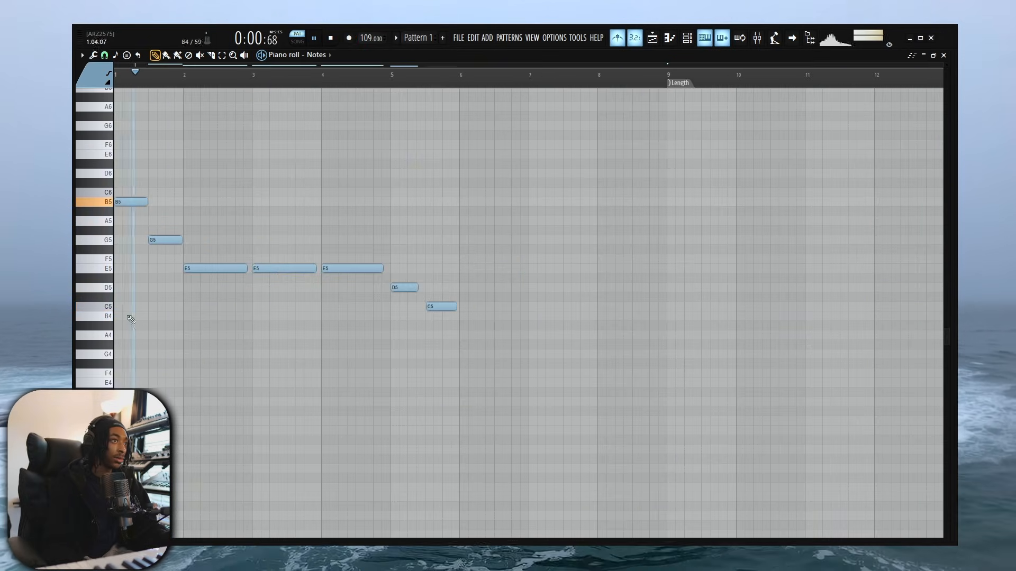
scroll(132, 291, up, 4)
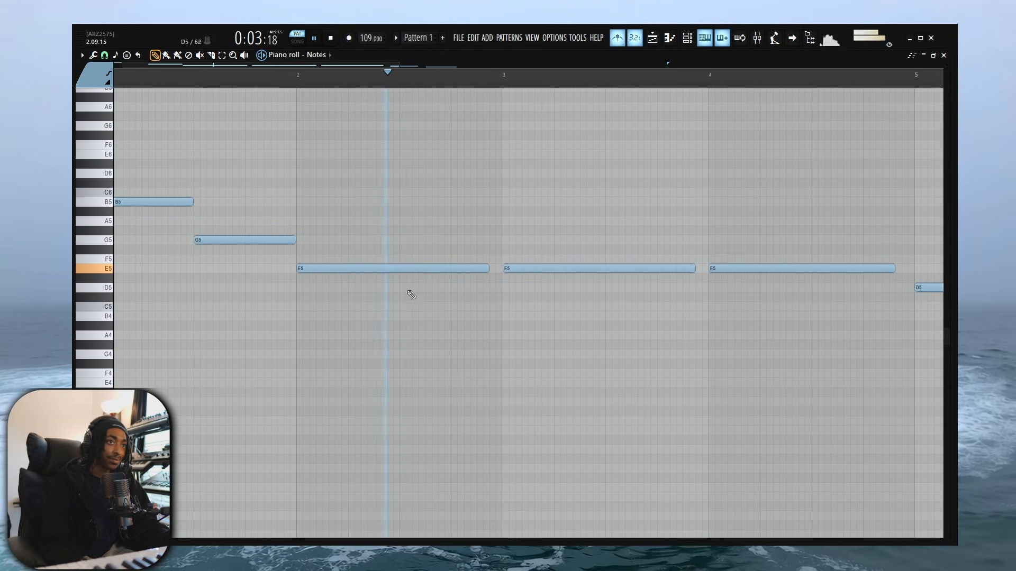
scroll(755, 370, down, 2)
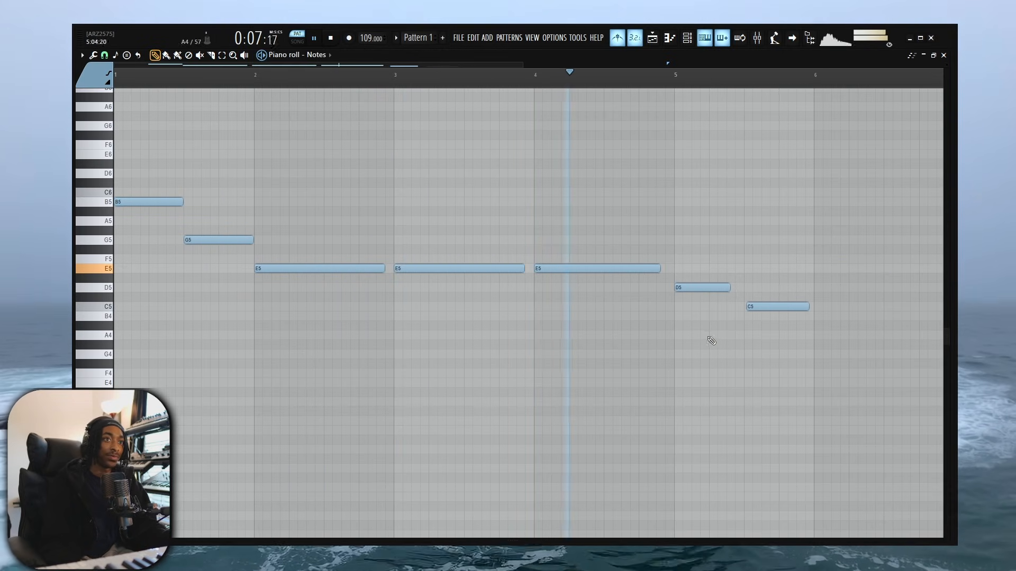
key(space)
Step: Try a two-step G5 note at 4:09 above the last long E5 note and play the melody back
click(612, 240)
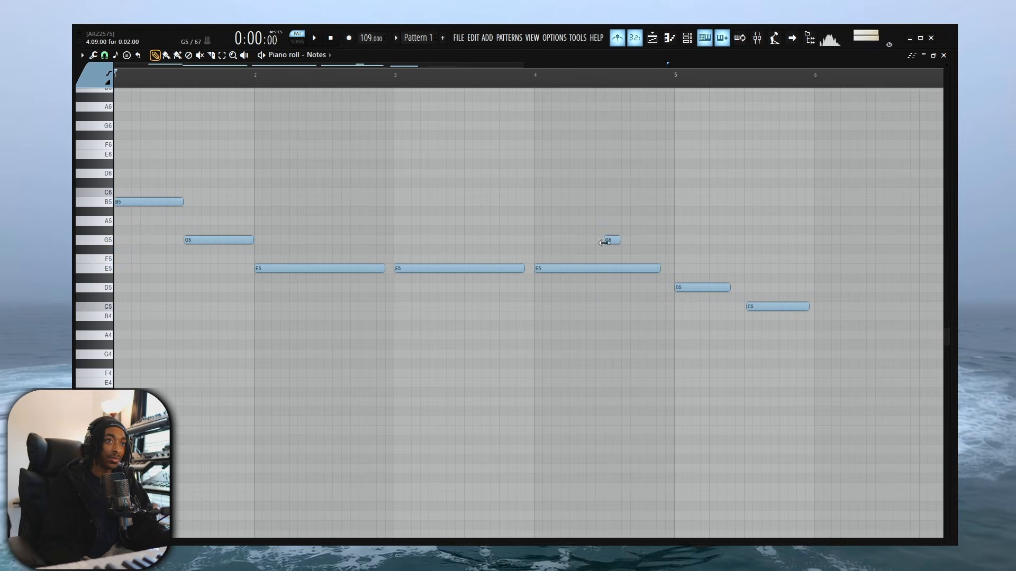
drag(630, 309, 653, 372)
right_click(653, 373)
key(space)
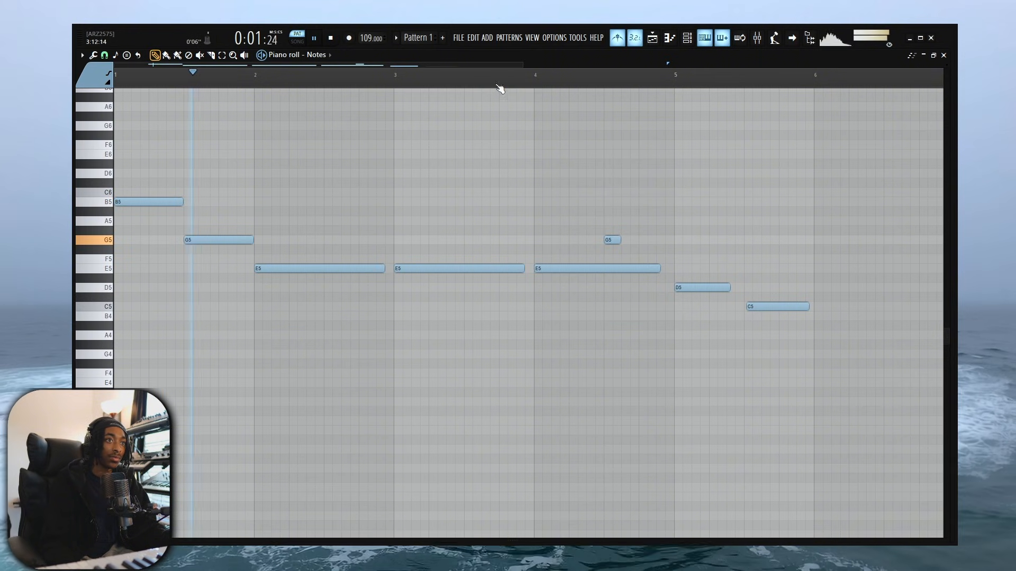
click(514, 83)
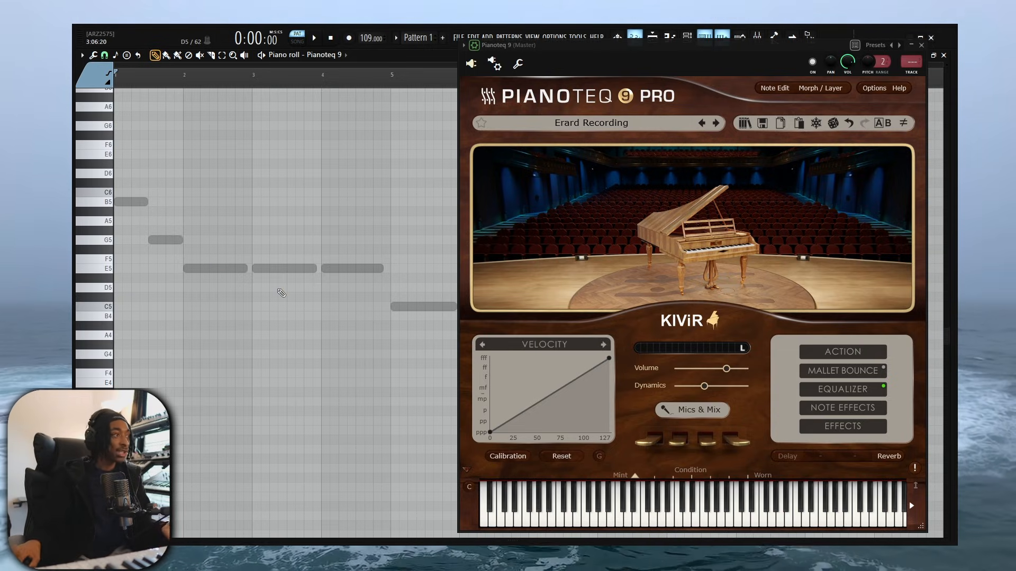
Step: Play the pattern and try out piano chords over the melody with the Pianoteq Erard Recording sound
key(space)
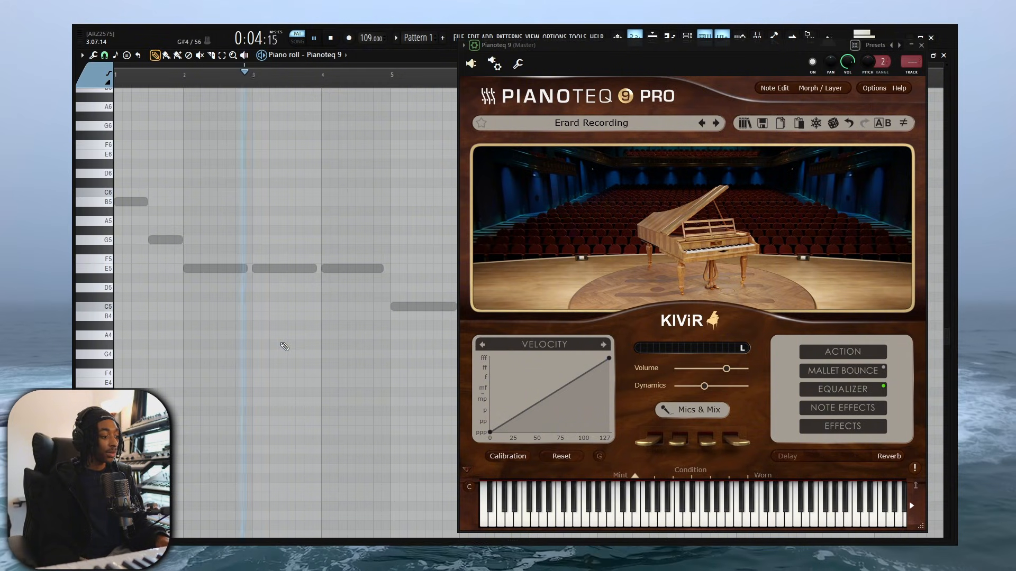
key(space)
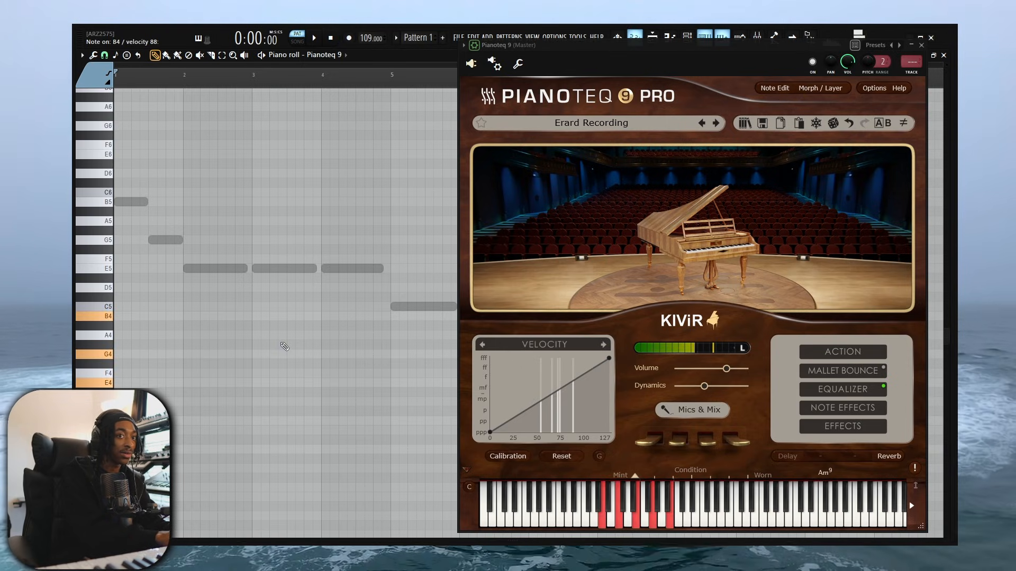
key(space)
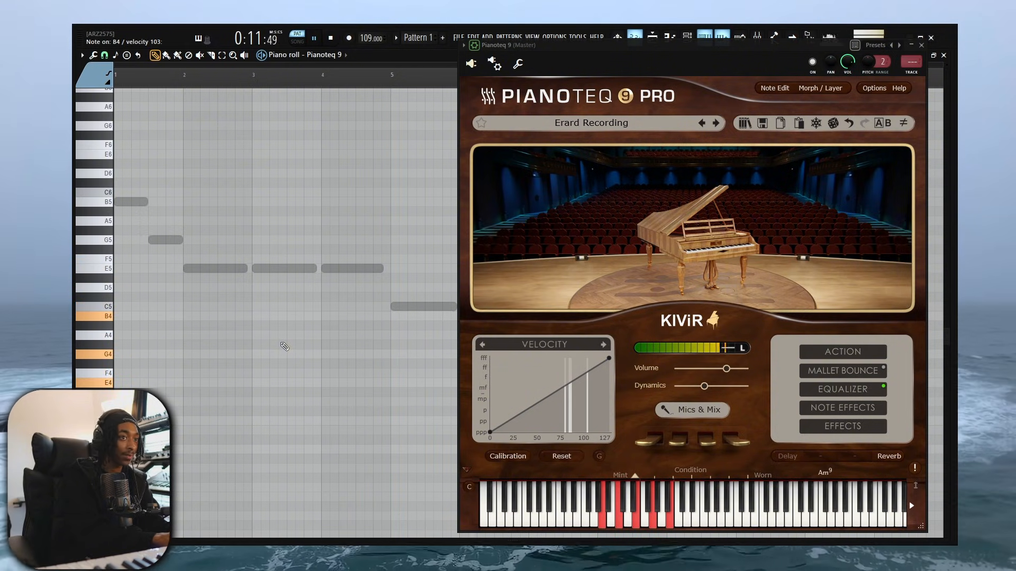
key(space)
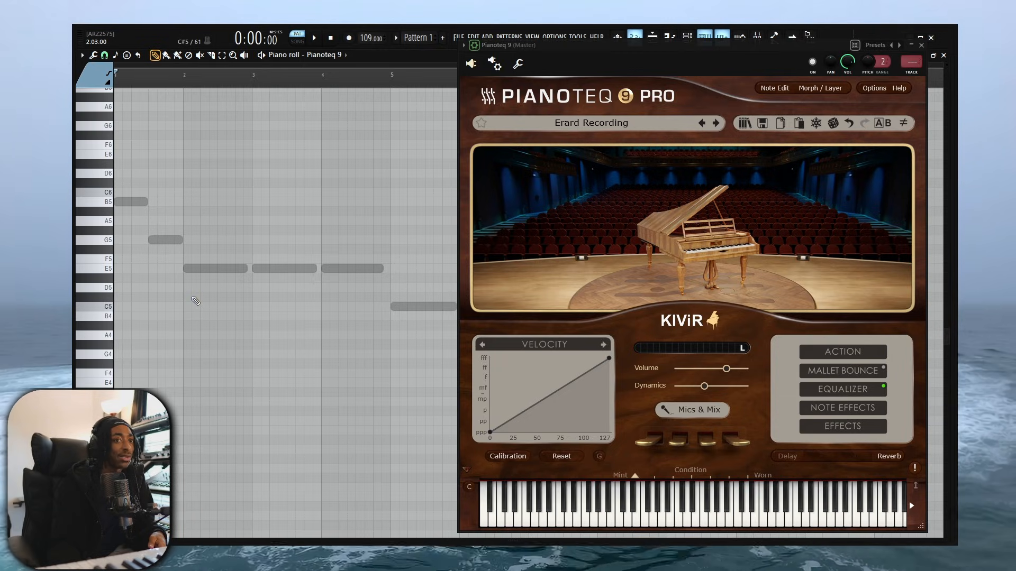
key(space)
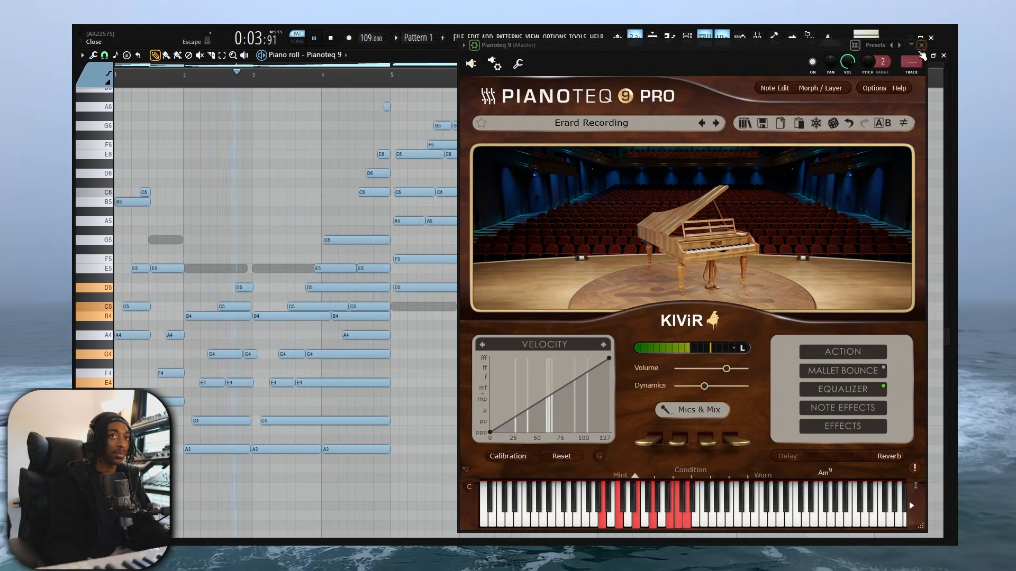
Step: Close the Pianoteq window and look over the recorded piano part in the piano roll during playback
click(921, 46)
scroll(498, 440, up, 2)
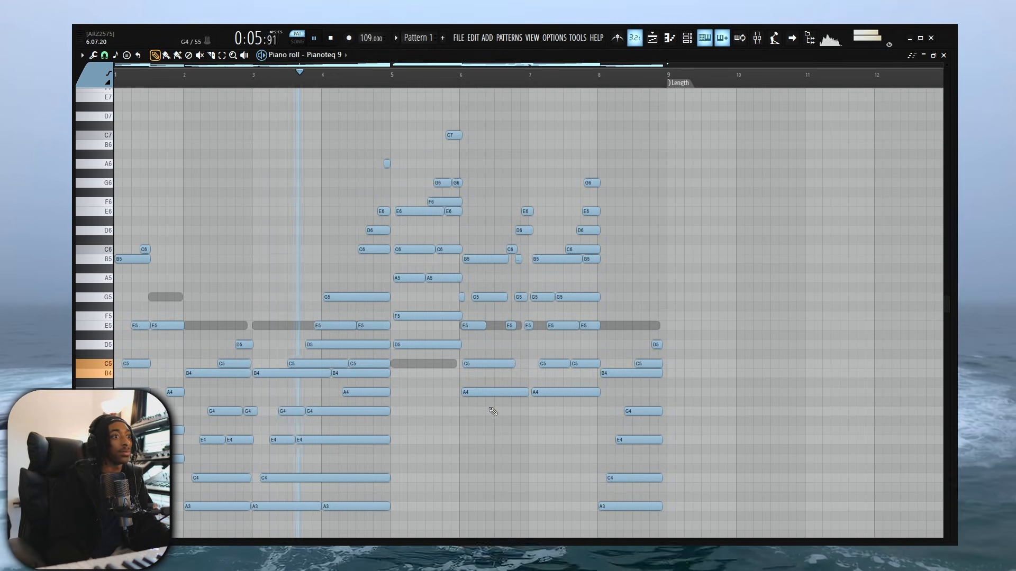
scroll(493, 411, down, 1)
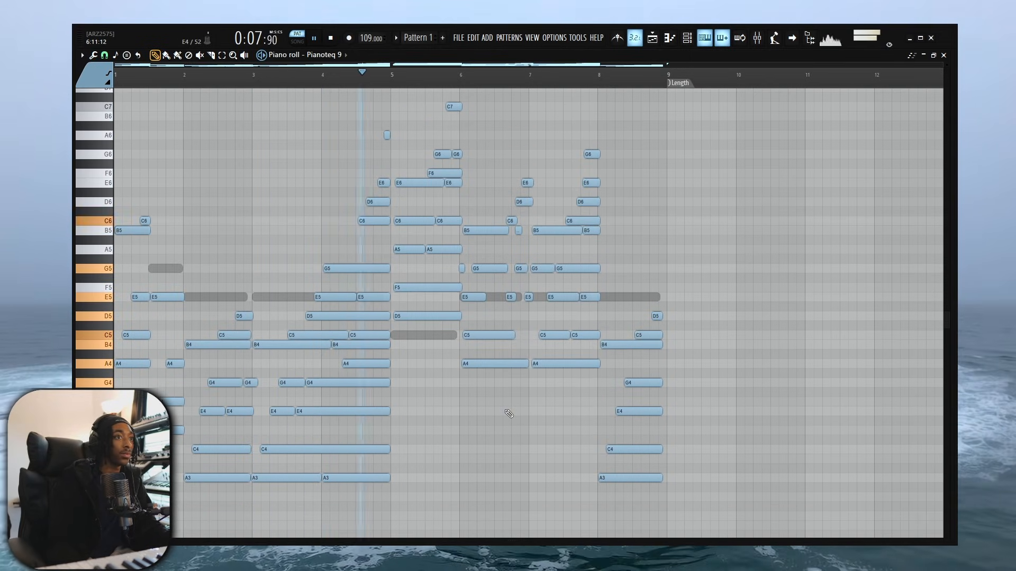
ctrl+scroll(509, 413, up, 4)
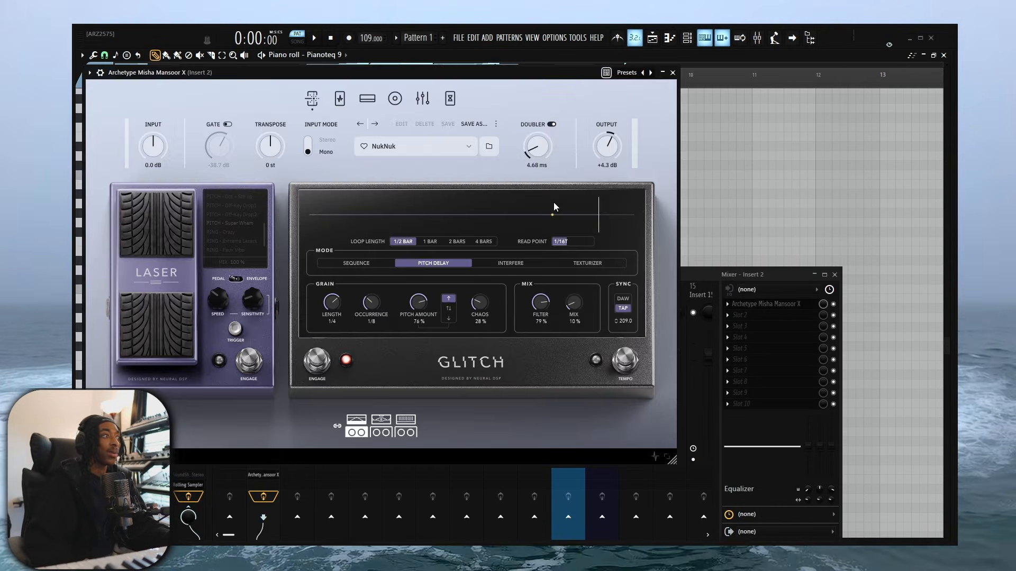
Step: Review the amp and special FX sections of Archetype Misha Mansoor X on Insert 2, and close the plugin window
drag(235, 79, 300, 114)
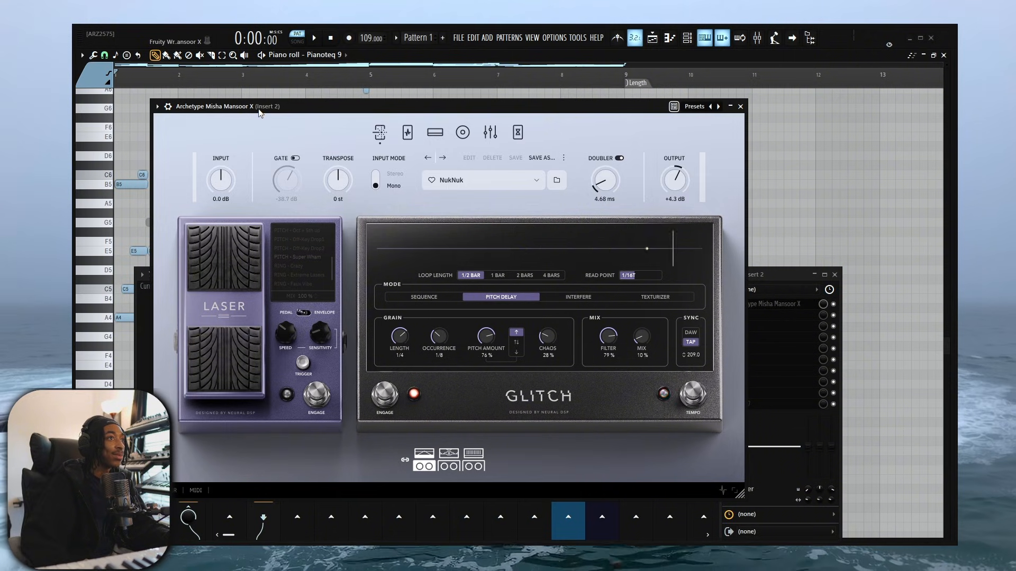
click(413, 139)
click(435, 135)
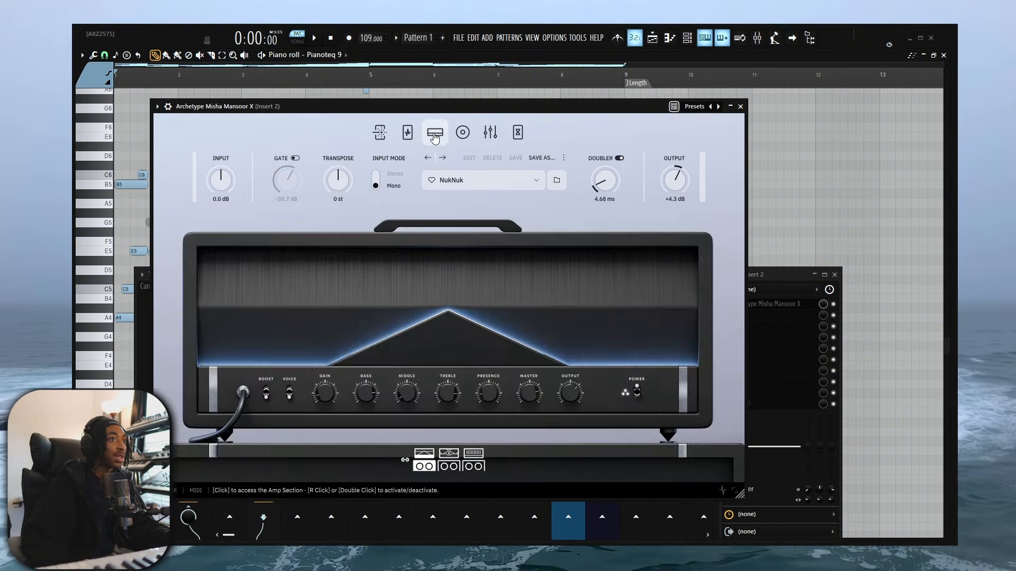
drag(402, 109, 463, 116)
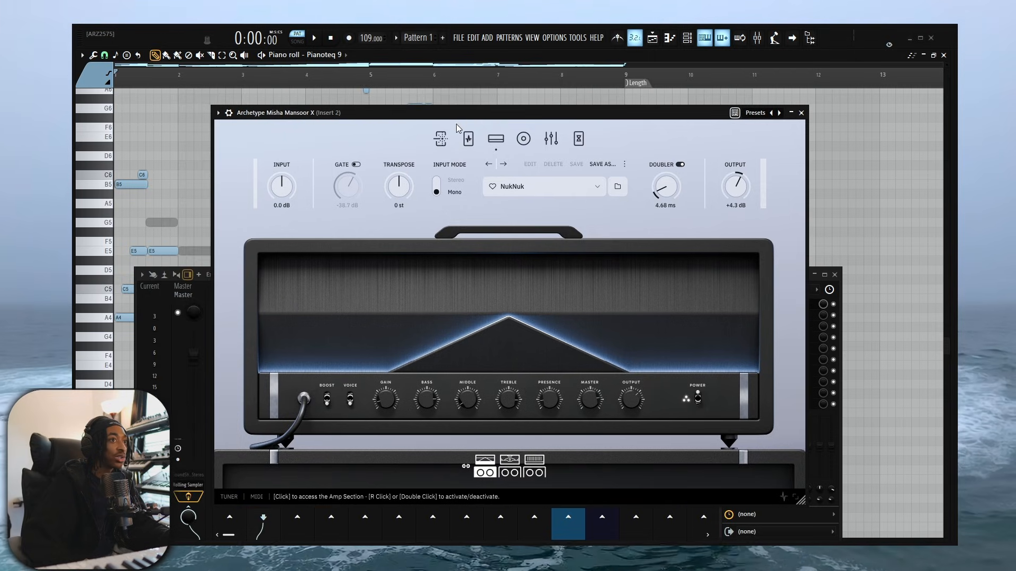
click(449, 144)
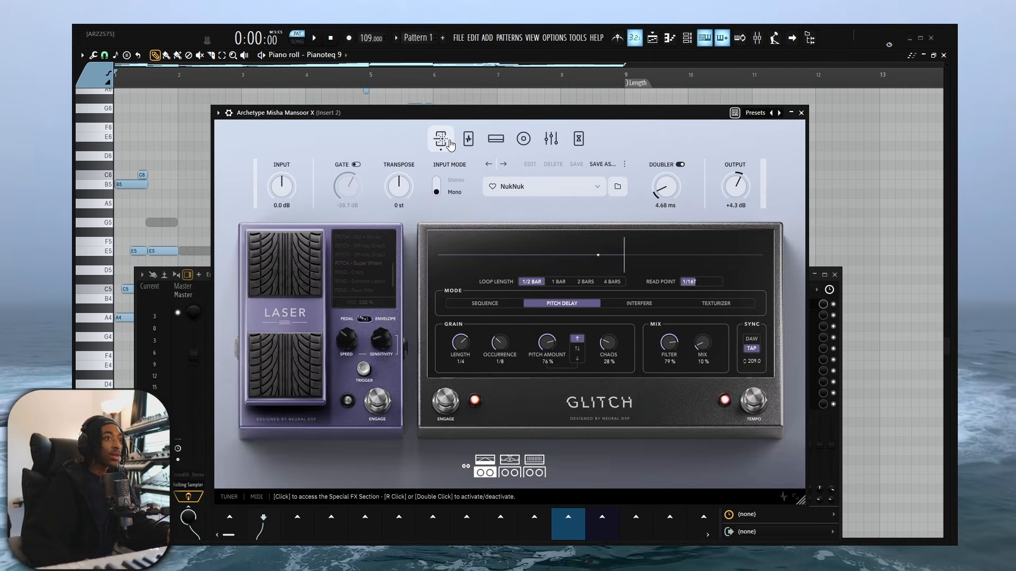
click(801, 113)
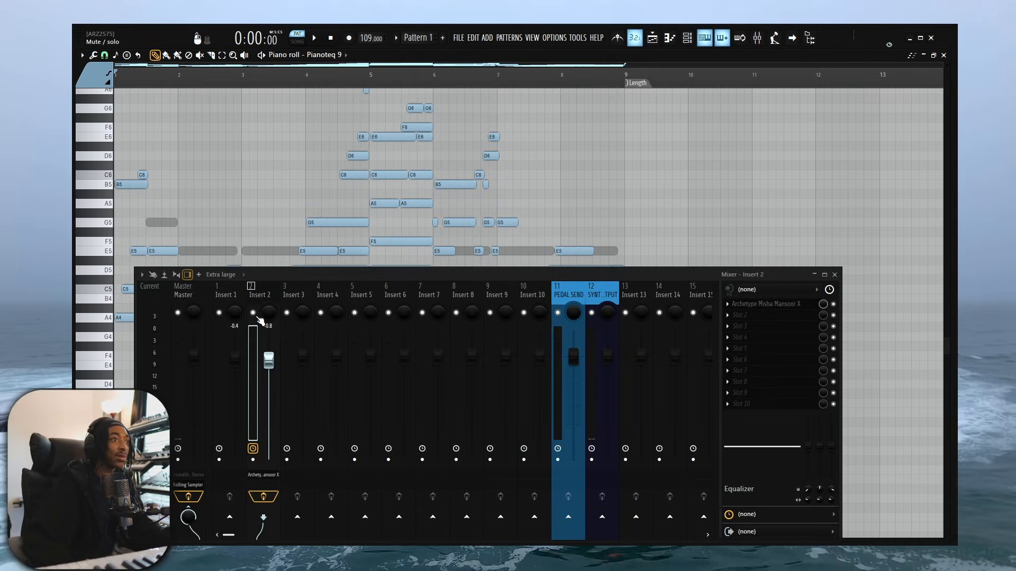
Step: Play the pattern with mixer Insert 2 soloed and follow the piano part in the piano roll
key(space)
scroll(257, 254, down, 2)
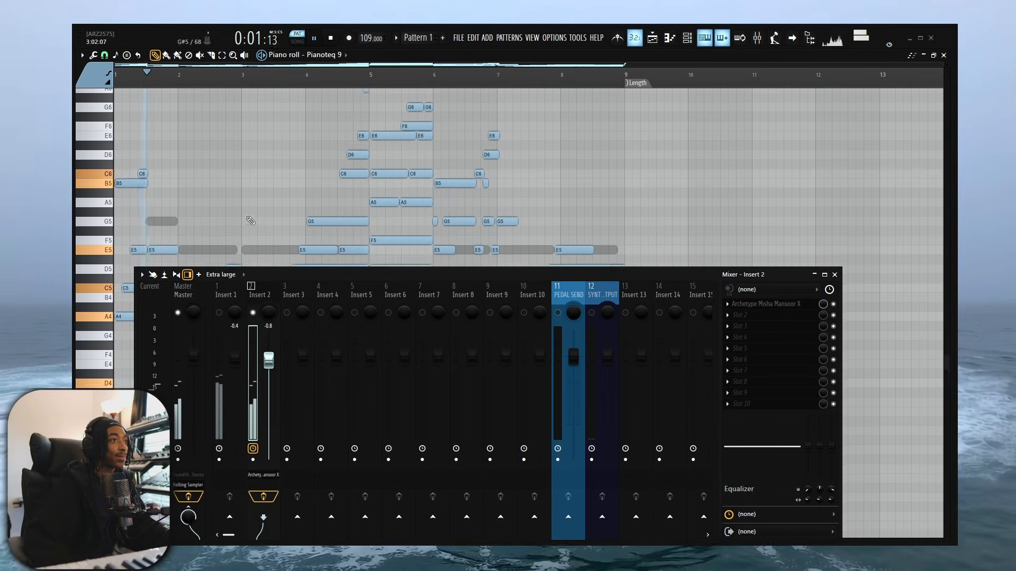
scroll(251, 222, down, 2)
scroll(250, 199, up, 4)
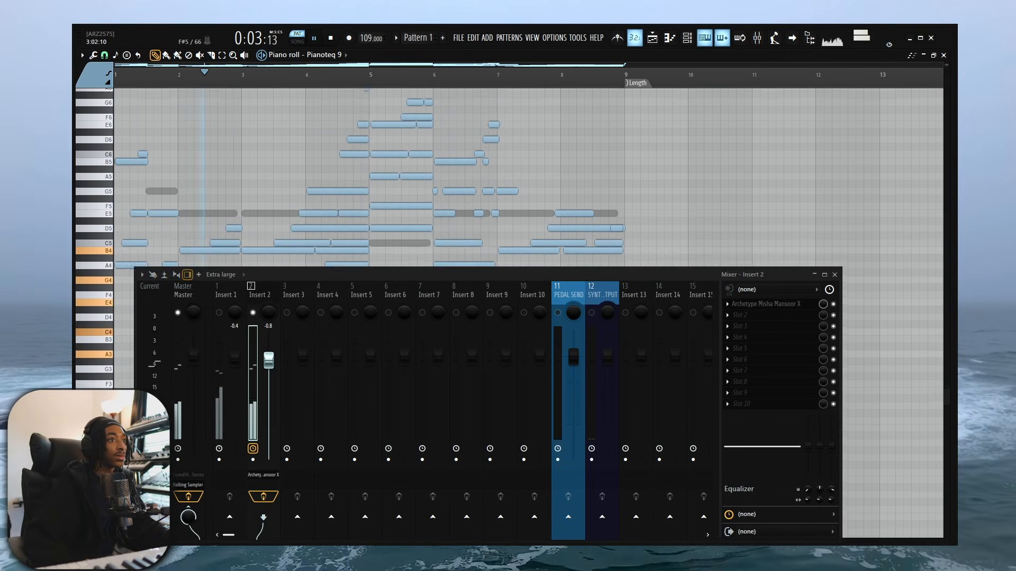
scroll(249, 198, up, 4)
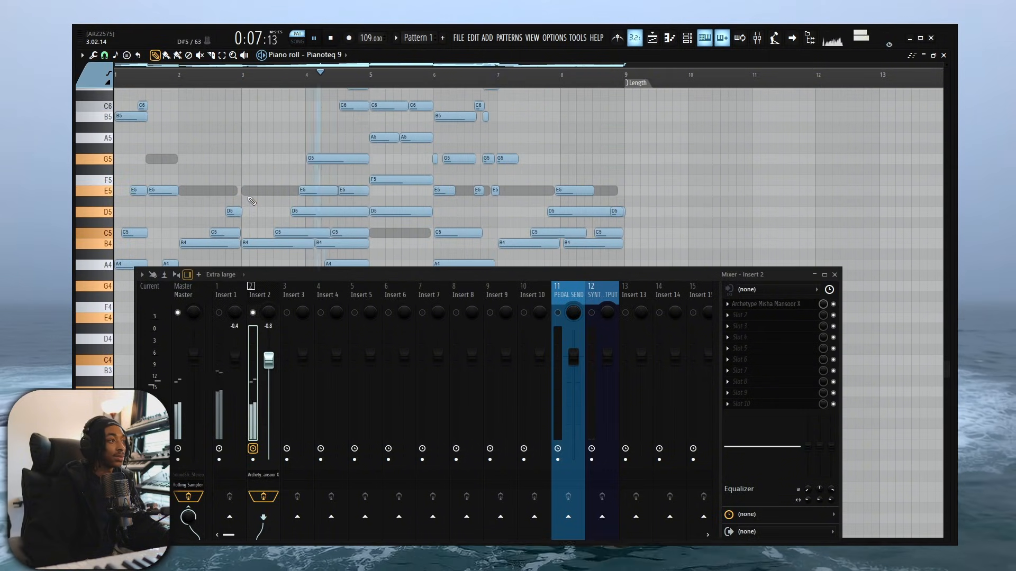
scroll(350, 227, down, 1)
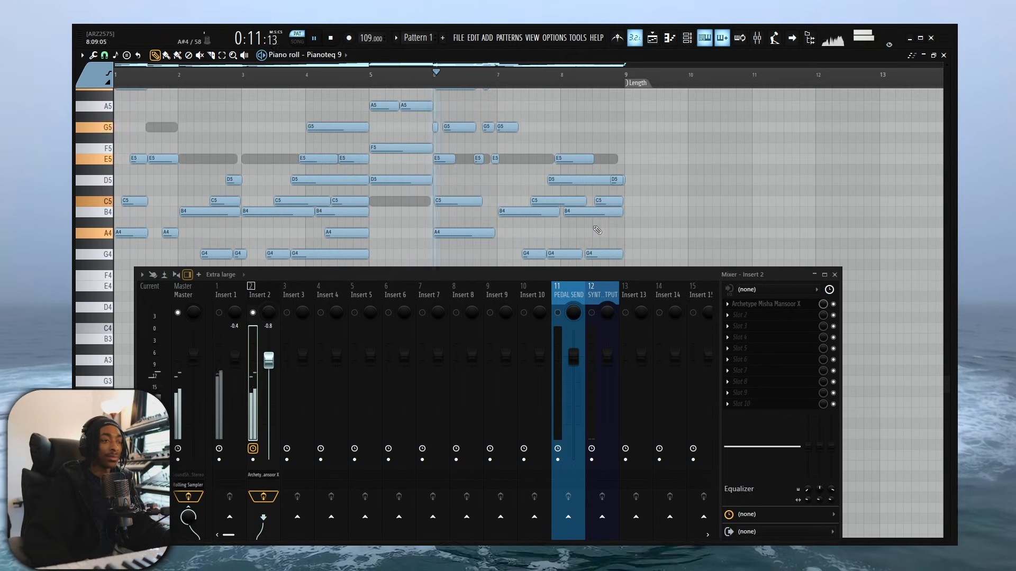
Step: Add Fruity Parametric EQ 2 to slot 2 of Insert 2, with a low-shelf cut near 127 Hz and band 5 moved higher
click(723, 318)
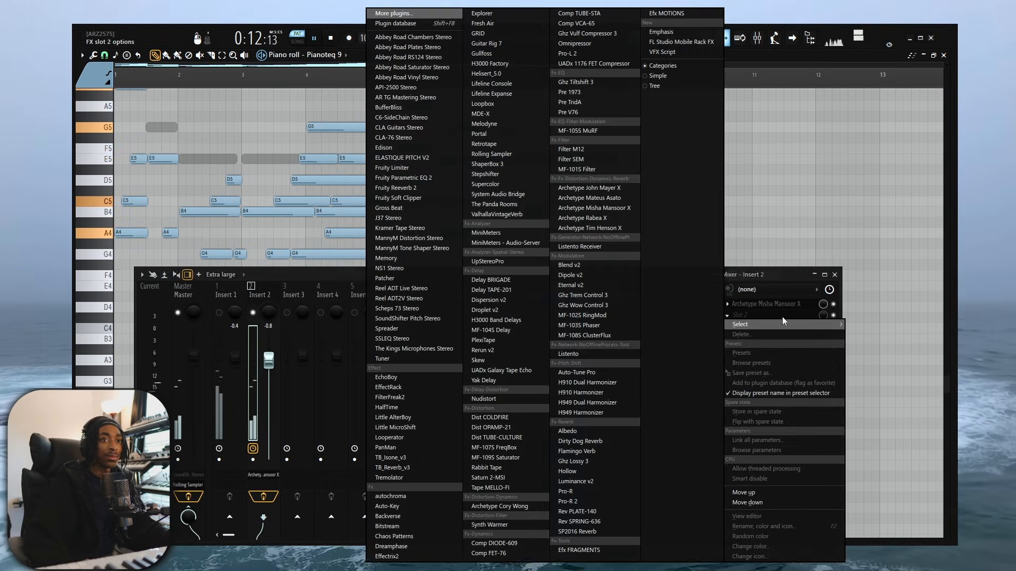
click(397, 176)
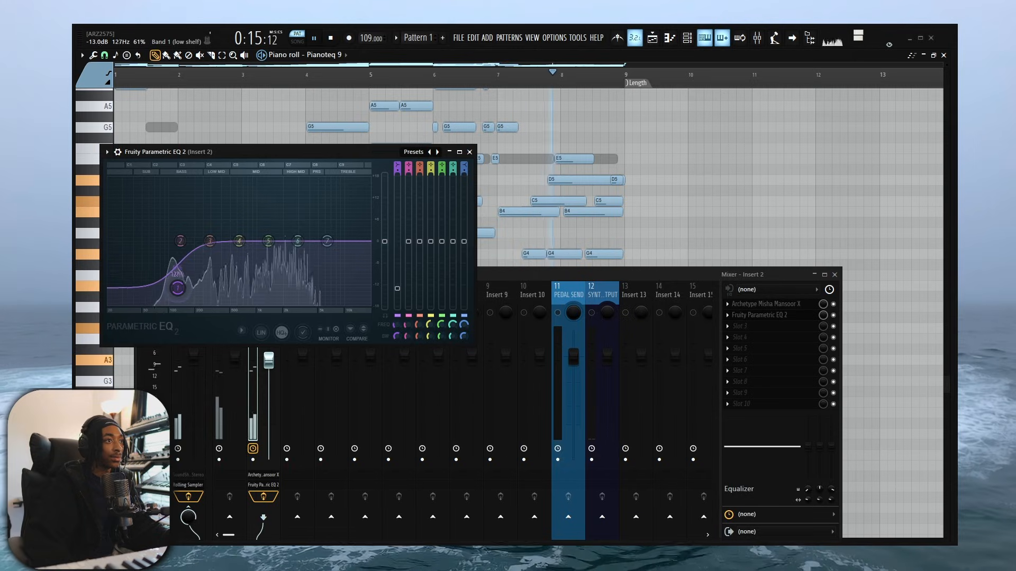
drag(239, 242, 281, 241)
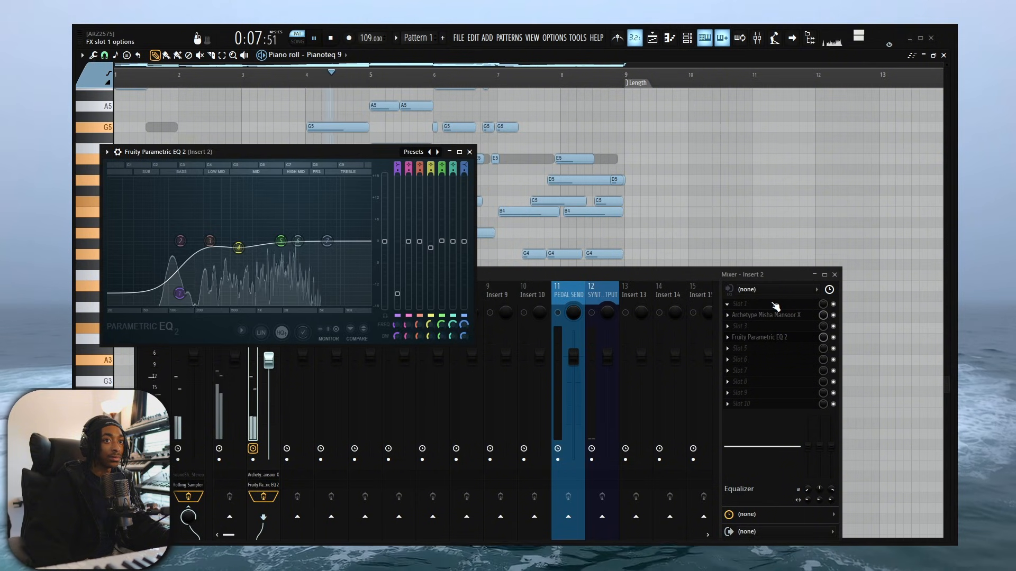
Step: Add SoundShifter Pitch Stereo to slot 1 of the Master, set it to -2 semitones and -33 cents, and close the plugin and mixer
click(769, 307)
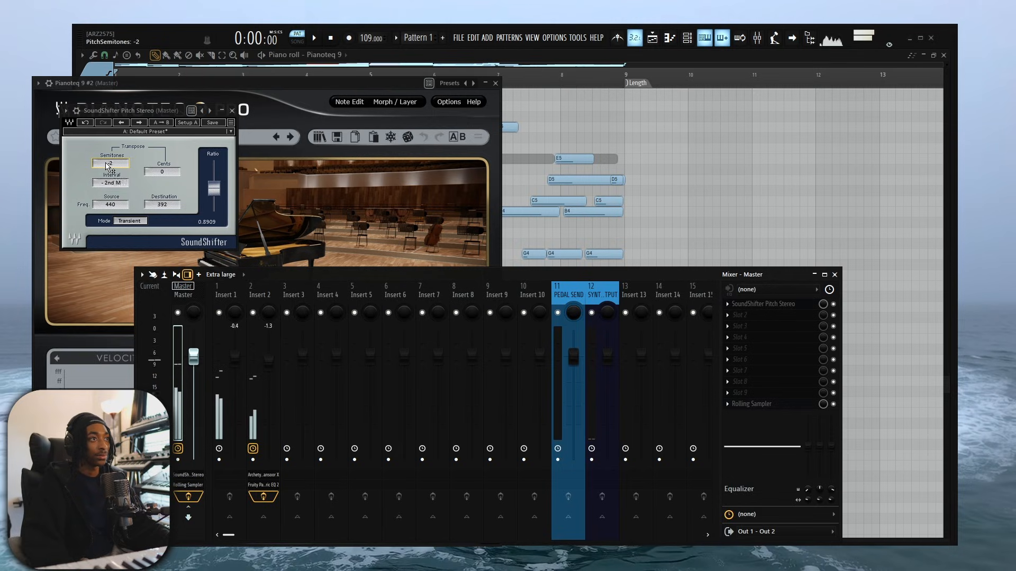
mouse_move(162, 172)
mouse_down()
mouse_move(162, 153)
mouse_move(162, 175)
mouse_up()
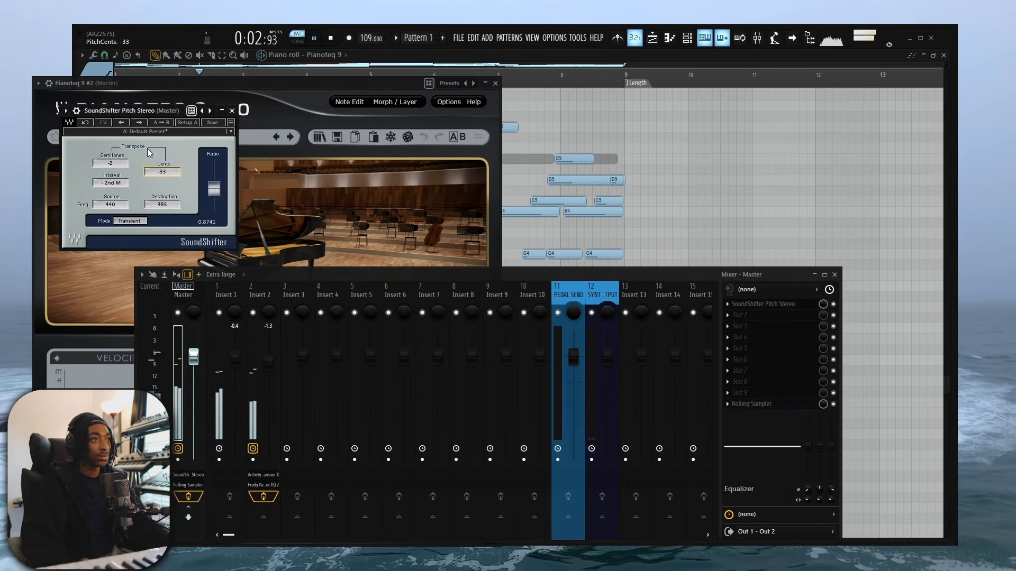
click(231, 111)
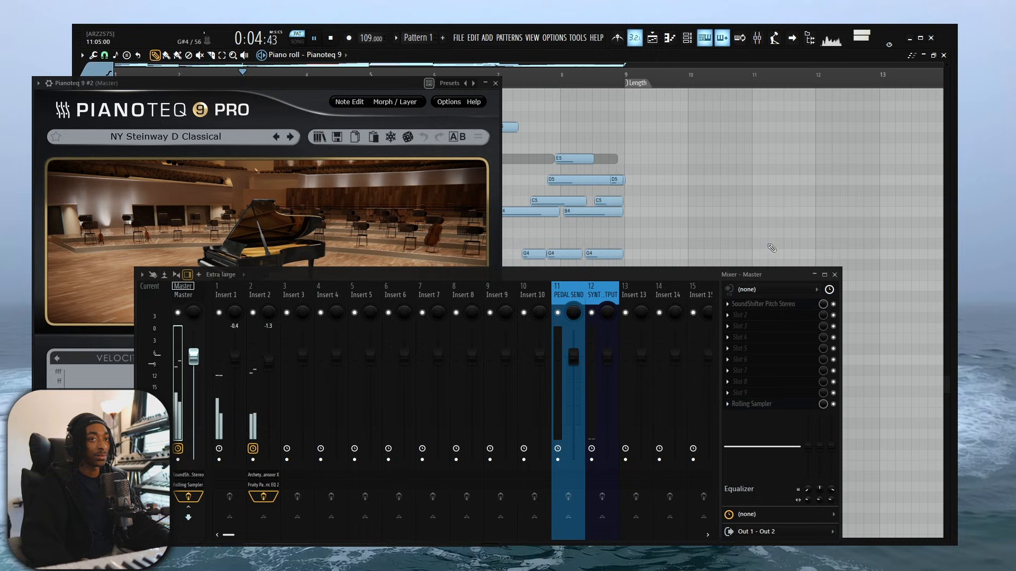
click(835, 276)
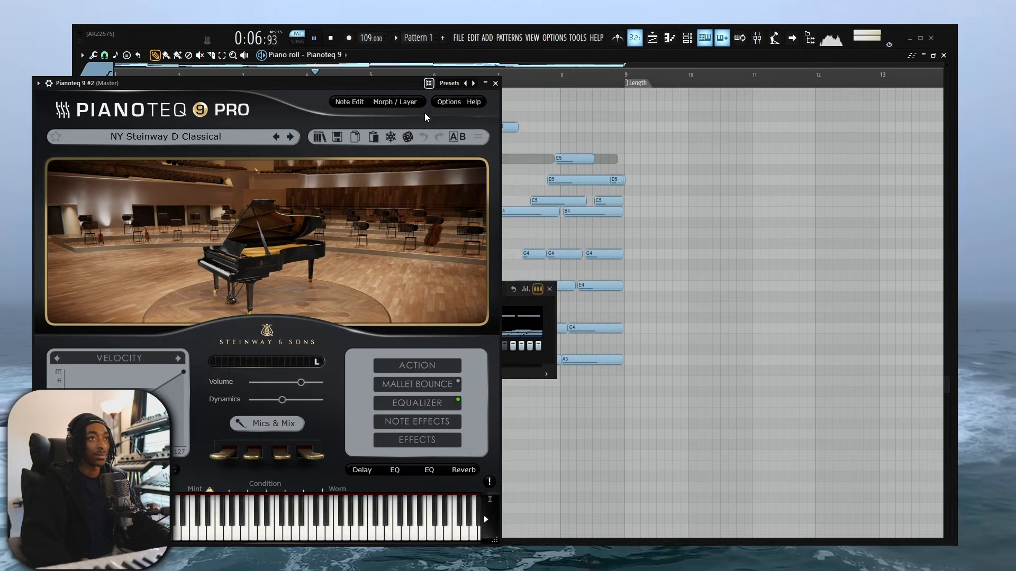
Step: Move the channel rack clear of the Pianoteq window and mute the Pianoteq 9 channel
click(548, 307)
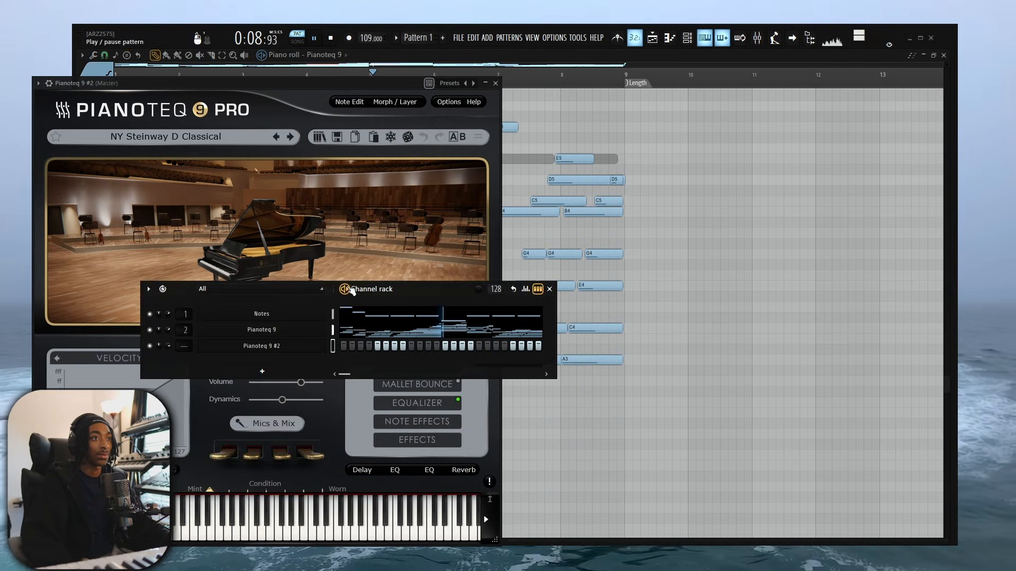
drag(406, 282, 738, 307)
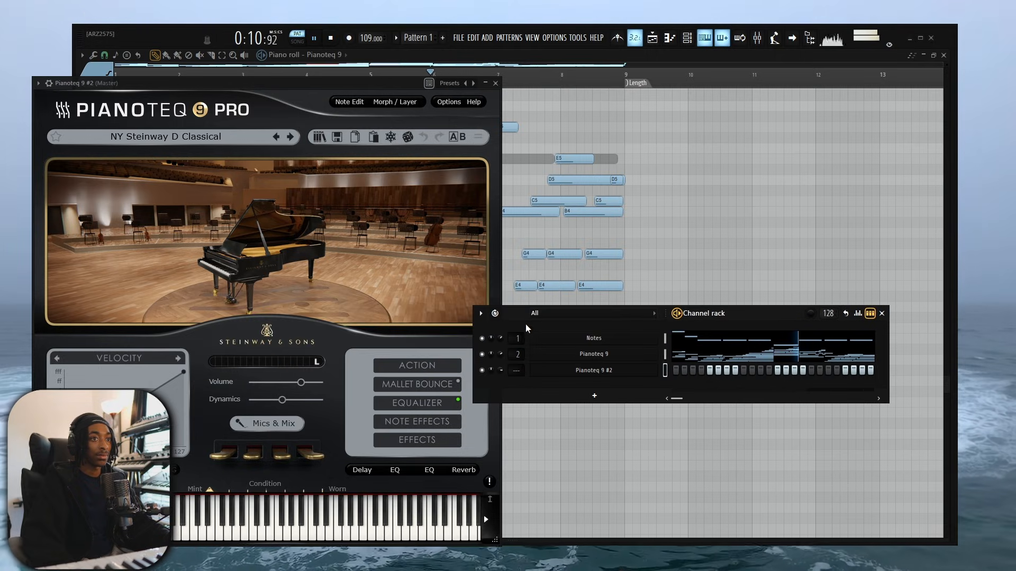
click(482, 354)
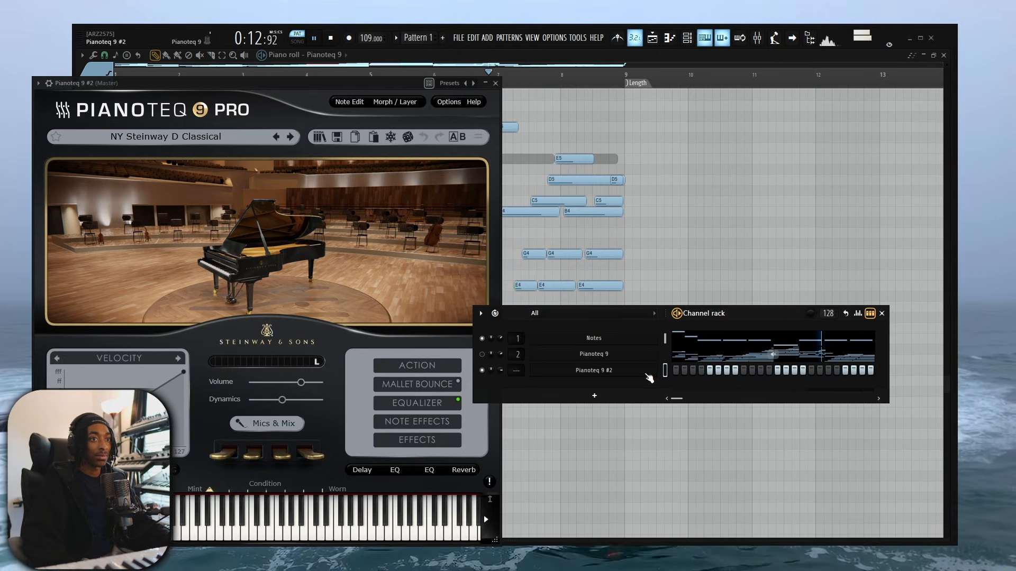
Step: Select the Pianoteq 9 #2 channel and load the Vintage Reeds preset W2 BritPop Power
click(645, 372)
click(646, 372)
click(165, 137)
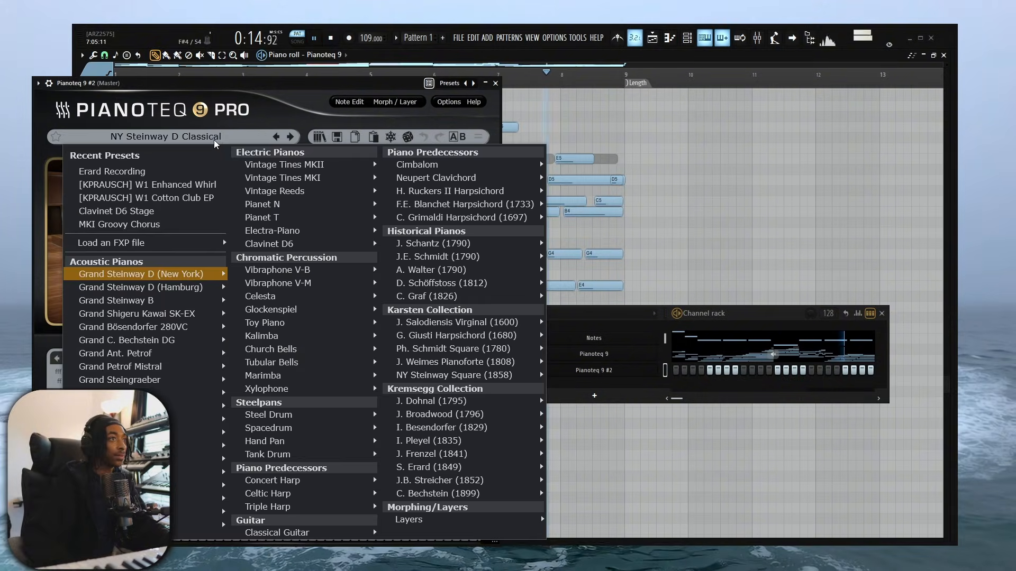
mouse_move(318, 191)
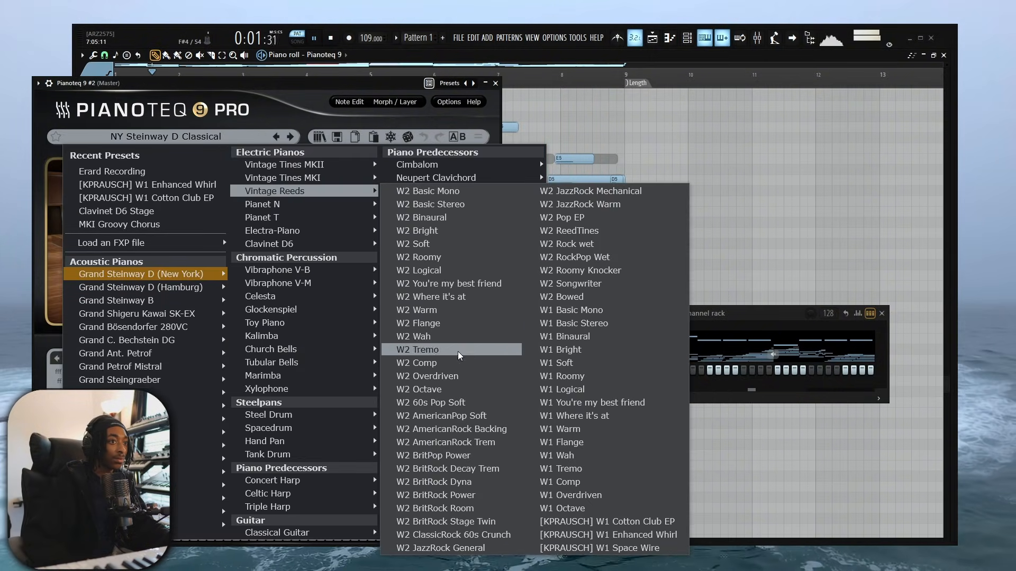
click(461, 456)
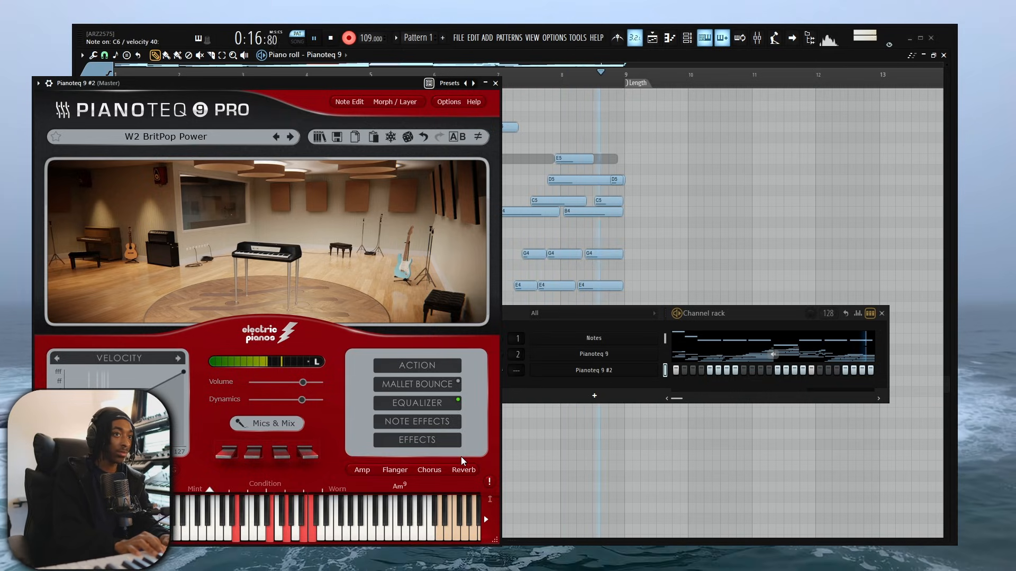
Step: Finish recording the Pianoteq 9 #2 part, open its notes in the piano roll, and close the plugin window and channel rack
key(space)
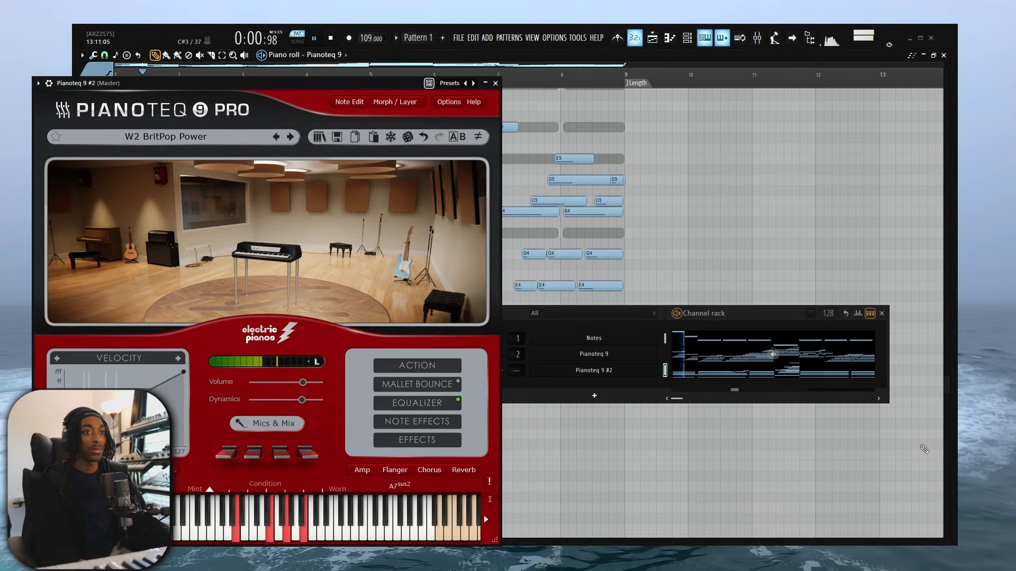
click(757, 374)
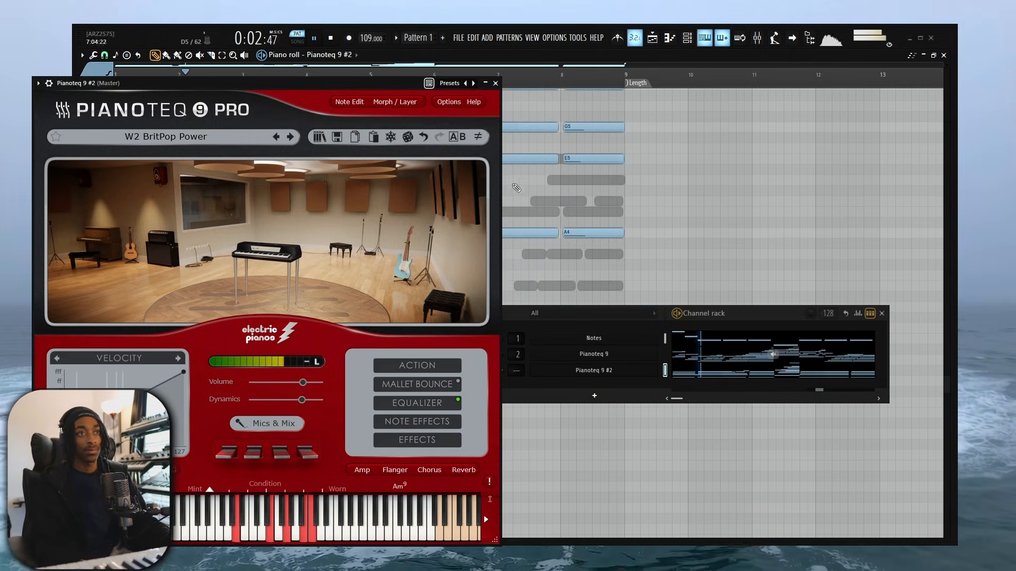
click(496, 83)
key(space)
key(space)
scroll(256, 256, up, 6)
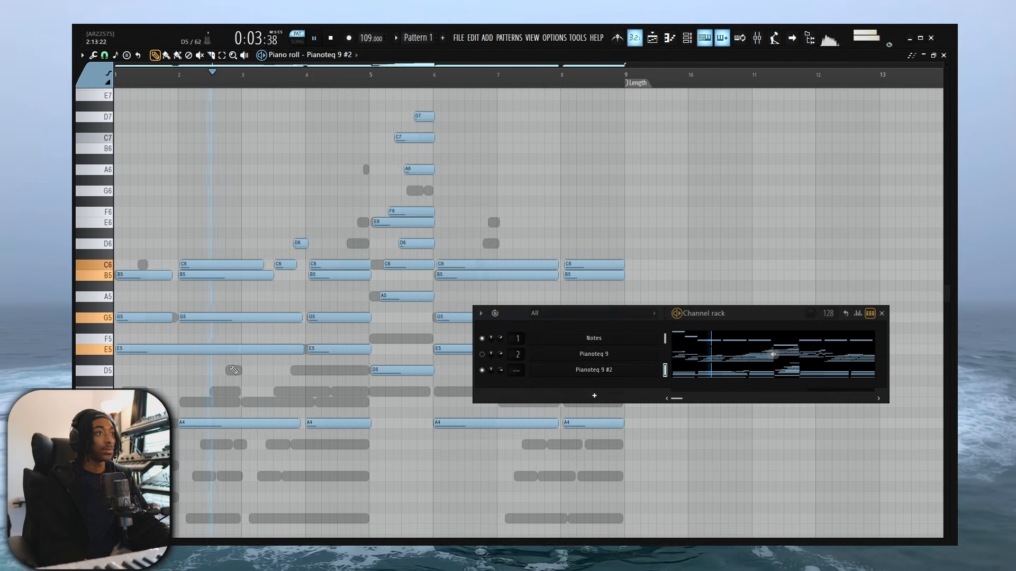
click(884, 313)
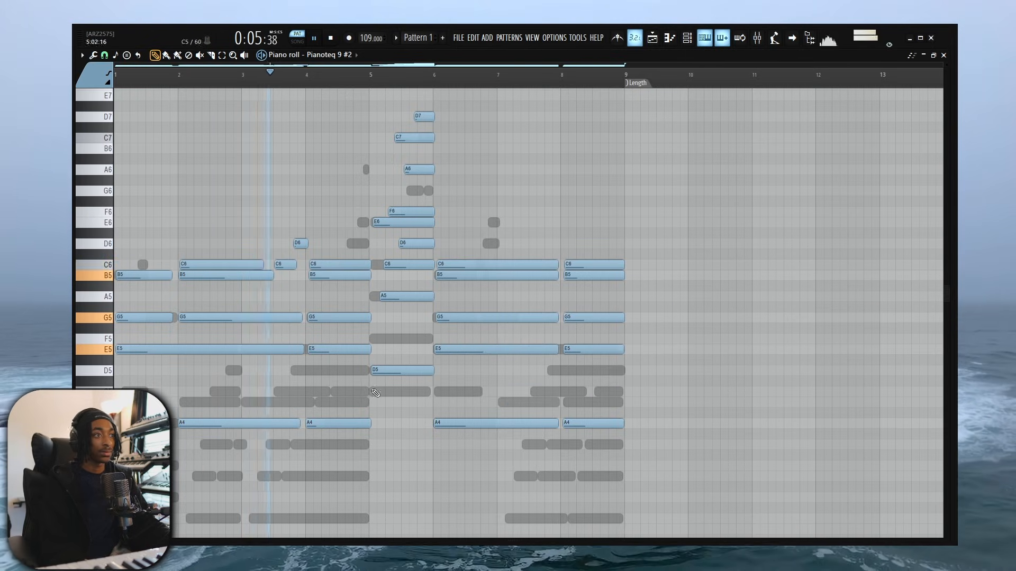
Step: Try lowering the B7 note in bar 5 of the Pianoteq 9 #2 part to A7
scroll(423, 371, down, 4)
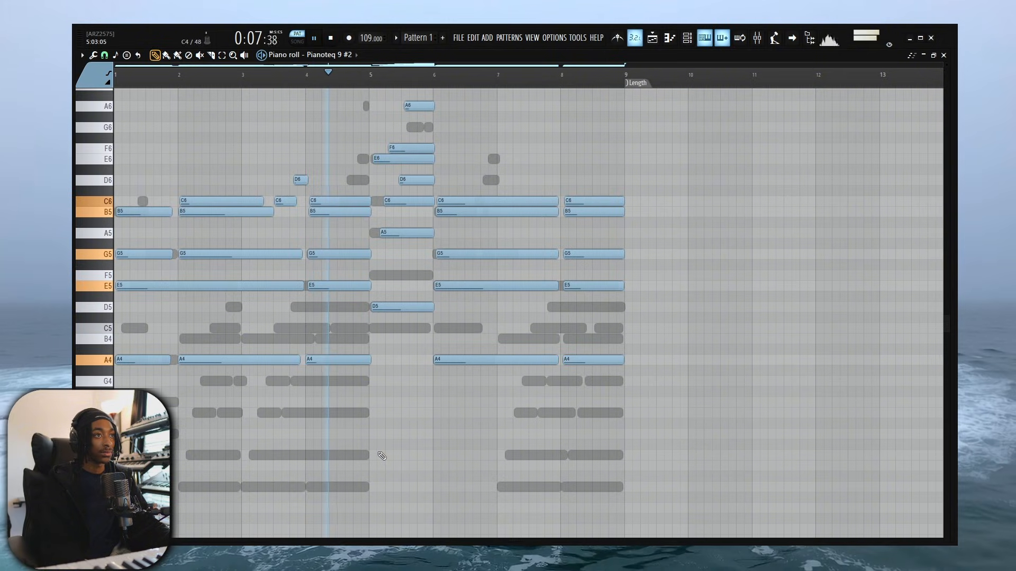
ctrl+scroll(398, 423, up, 6)
scroll(384, 389, up, 6)
scroll(385, 390, up, 4)
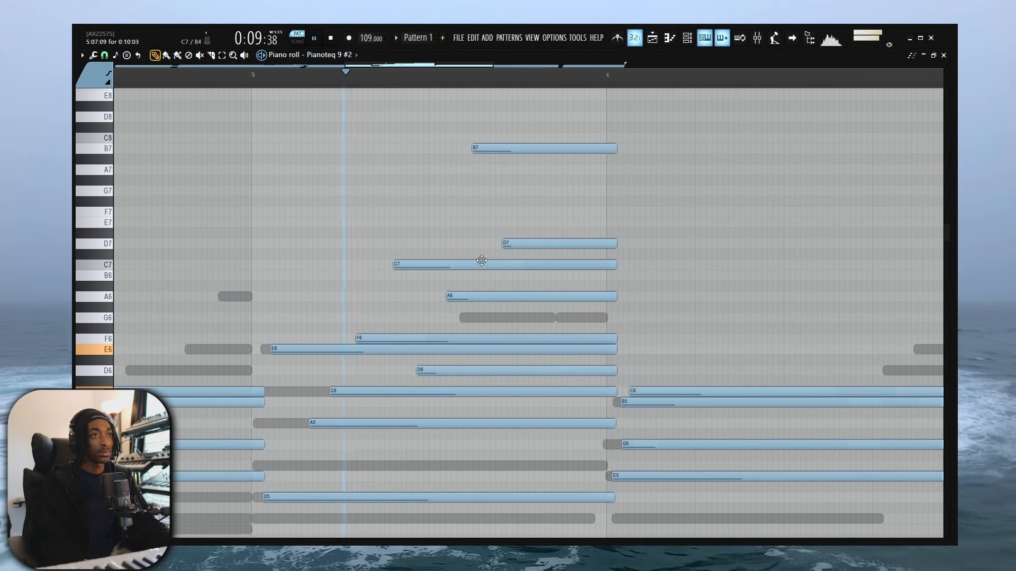
key(space)
mouse_move(528, 147)
mouse_down()
mouse_move(524, 180)
mouse_move(530, 169)
mouse_up()
key(space)
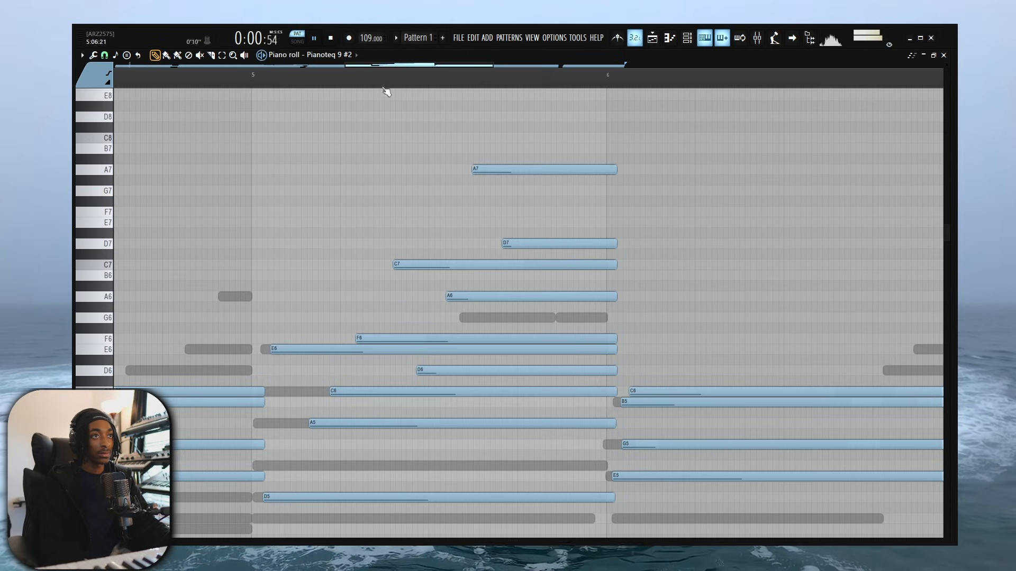
Step: Try an F#7 note at the start of bar 6, and delete it along with the A7 note in bar 5
click(357, 76)
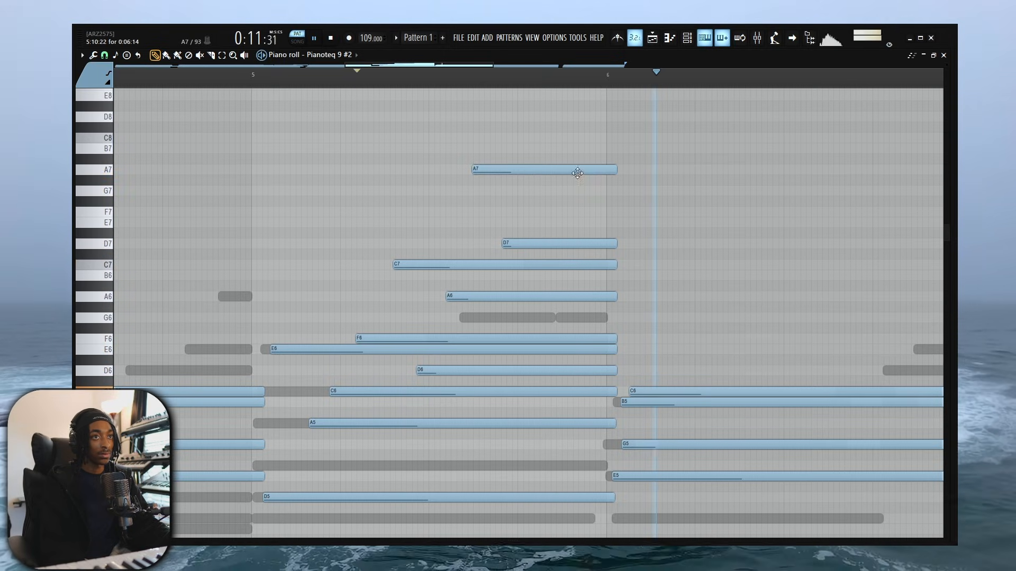
click(607, 200)
key(space)
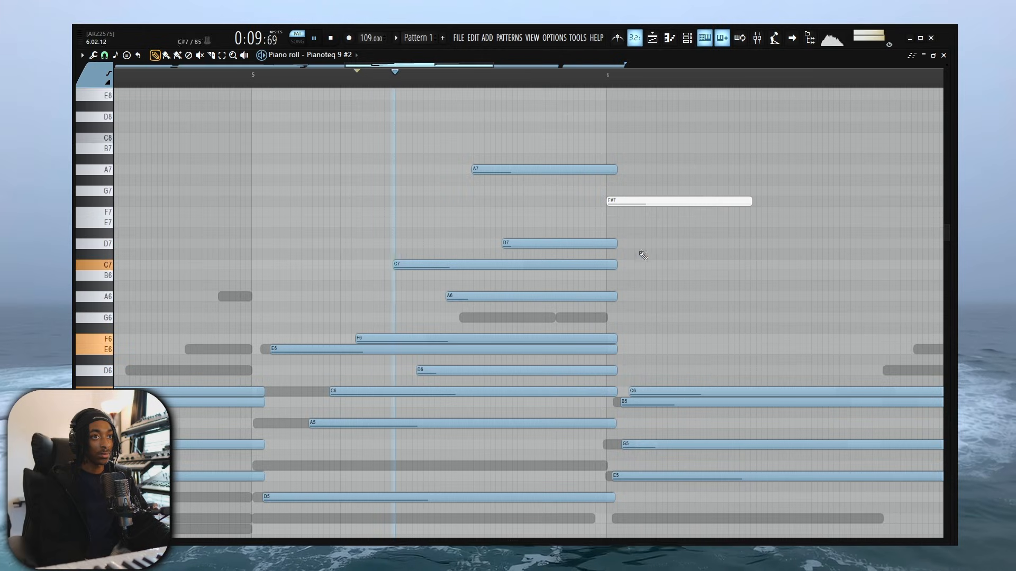
right_click(638, 201)
right_click(540, 171)
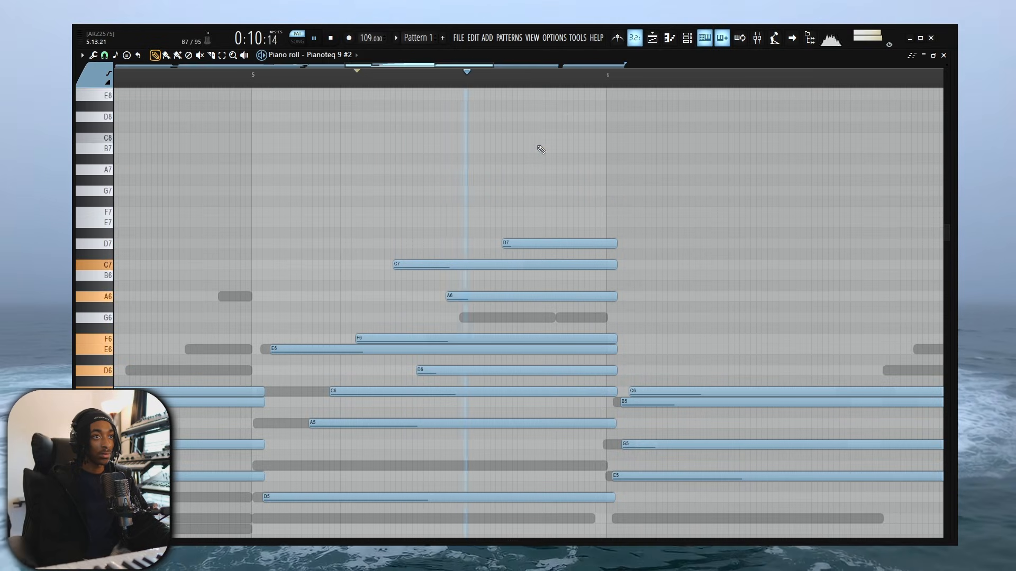
Step: Add a B6 note at the start of bar 6 and extend it to the start of bar 8
drag(641, 275, 606, 268)
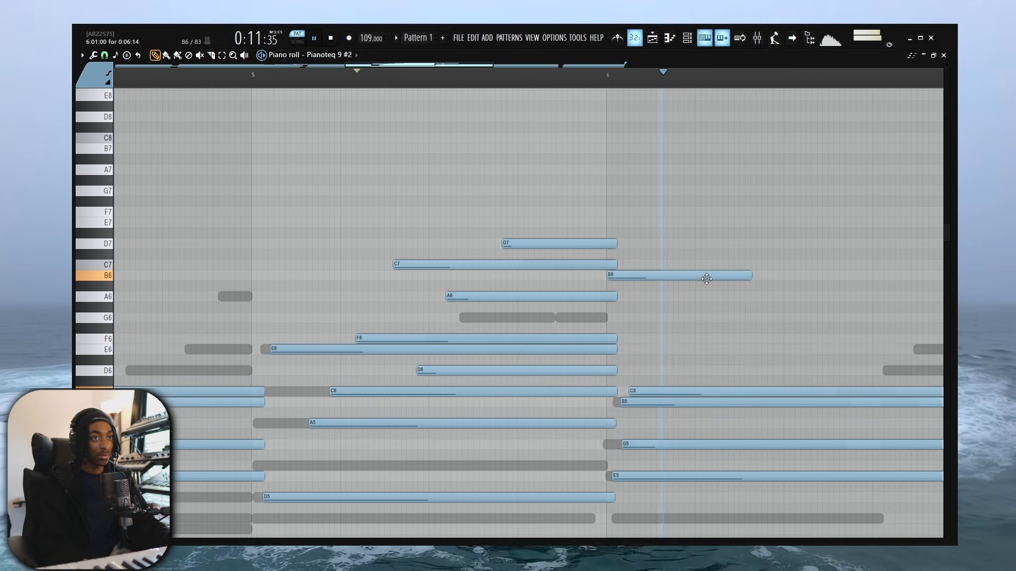
scroll(698, 276, down, 4)
drag(717, 275, 687, 302)
scroll(544, 306, down, 4)
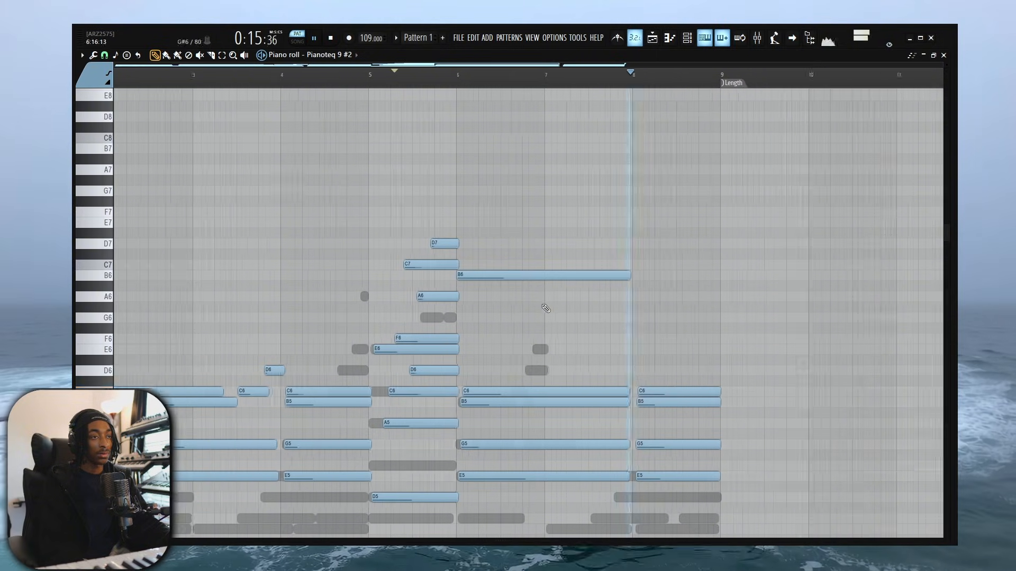
scroll(206, 273, down, 3)
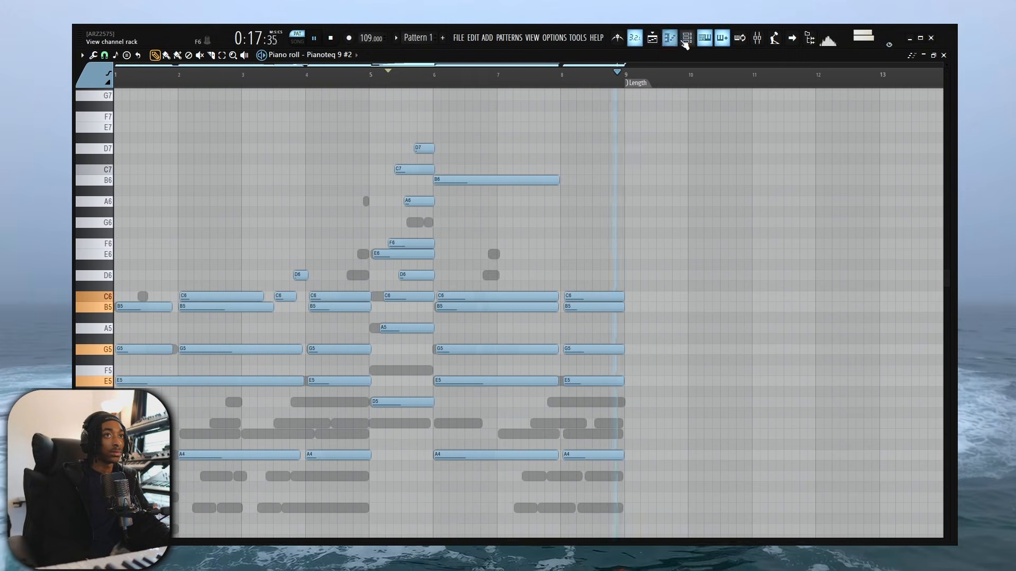
Step: Solo the Pianoteq 9 channel, open its plugin window, and audition the presets Electra Dyna 1 and Electra Dyna 2
key(space)
key(F9)
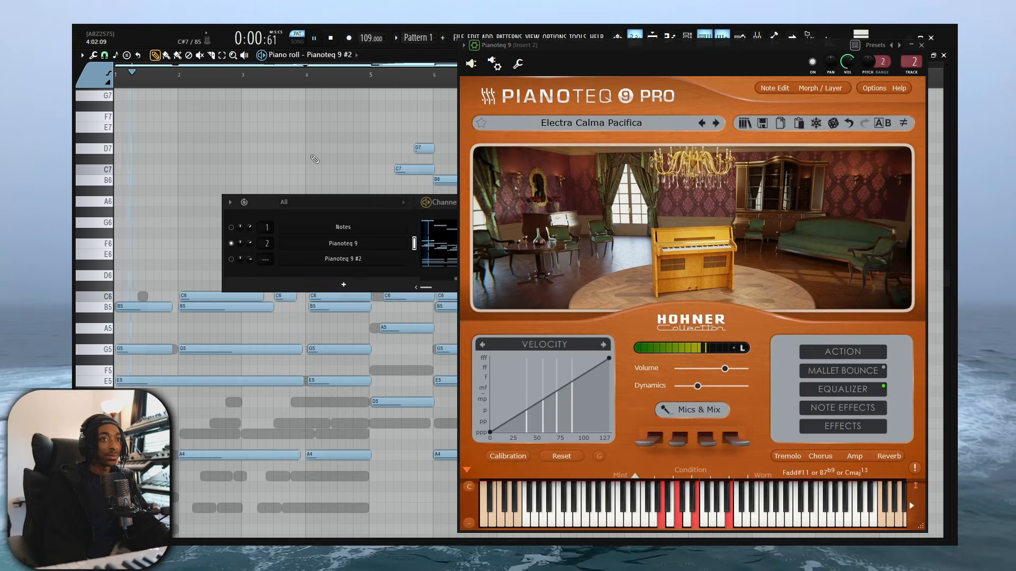
click(715, 123)
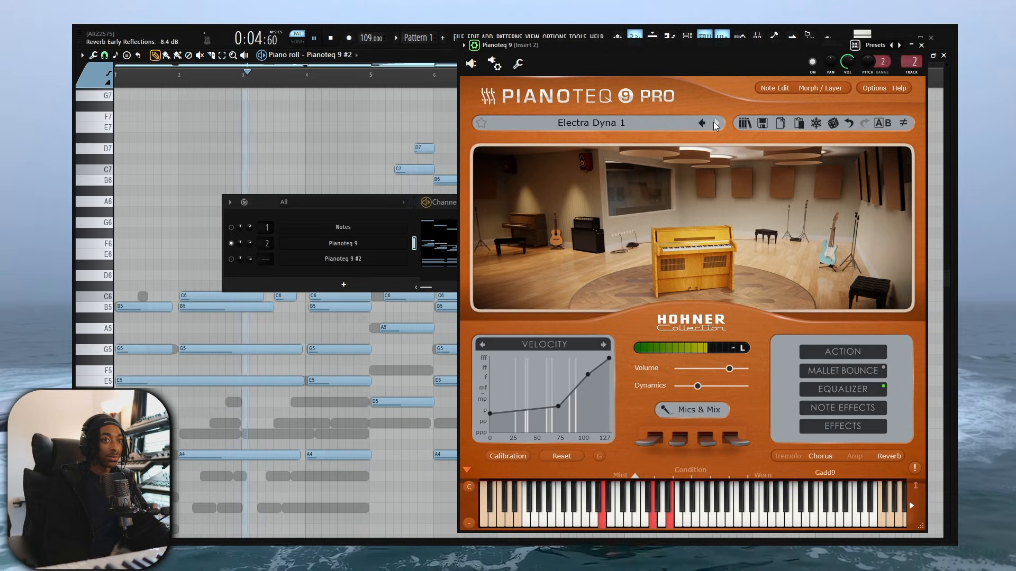
click(716, 123)
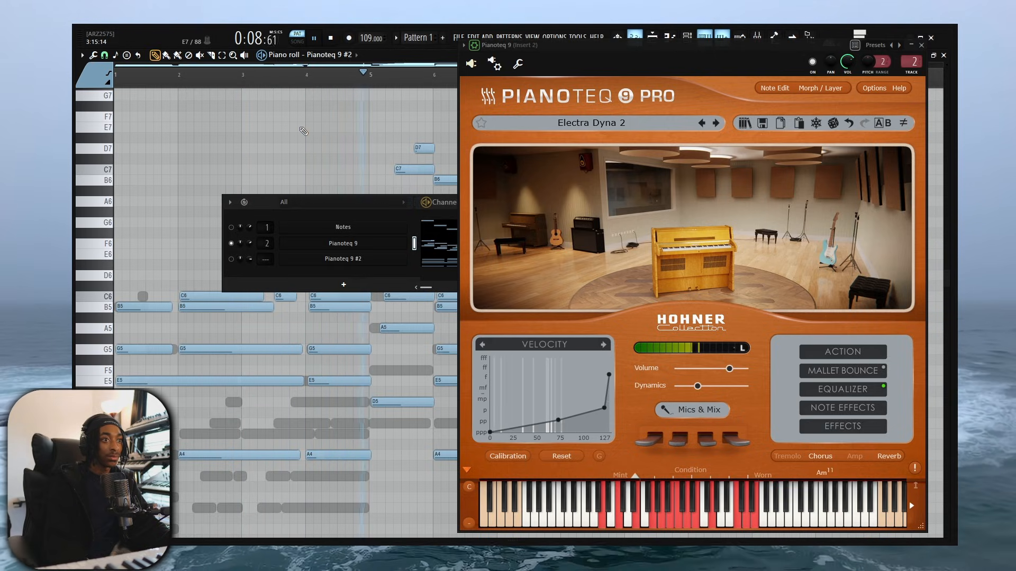
Step: Try transposing the Pianoteq 9 #2 notes up one octave
key(space)
key(ctrl+Up)
scroll(303, 132, up, 3)
key(space)
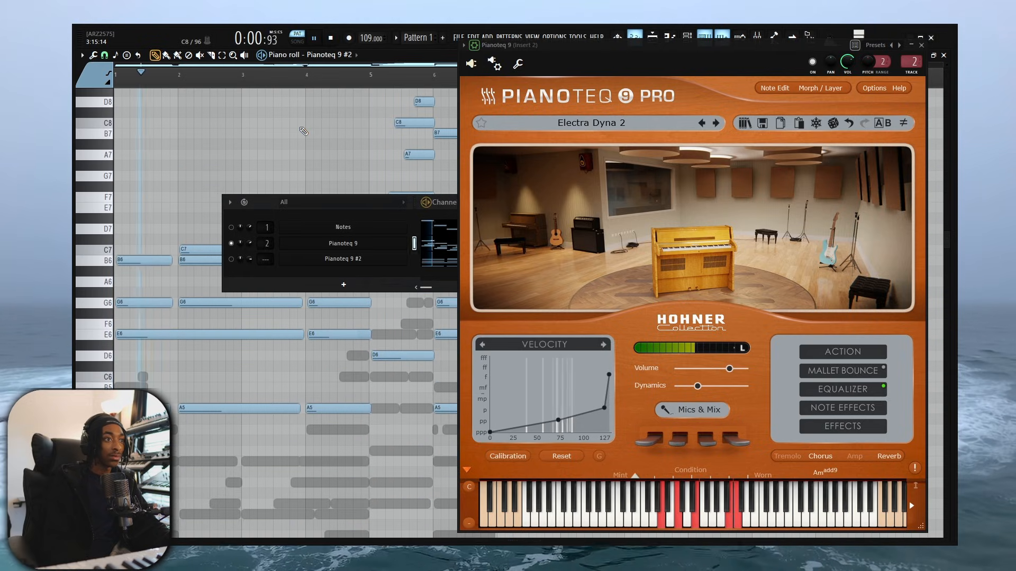
Step: Open the Pianoteq 9 notes in the piano roll and transpose them all up one octave
click(450, 247)
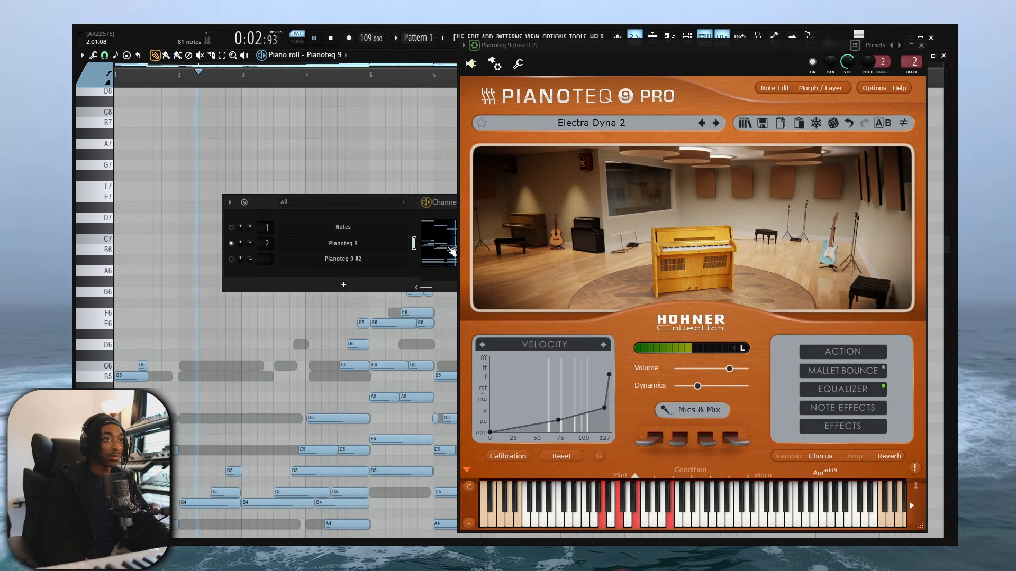
key(space)
key(ctrl+Up)
key(space)
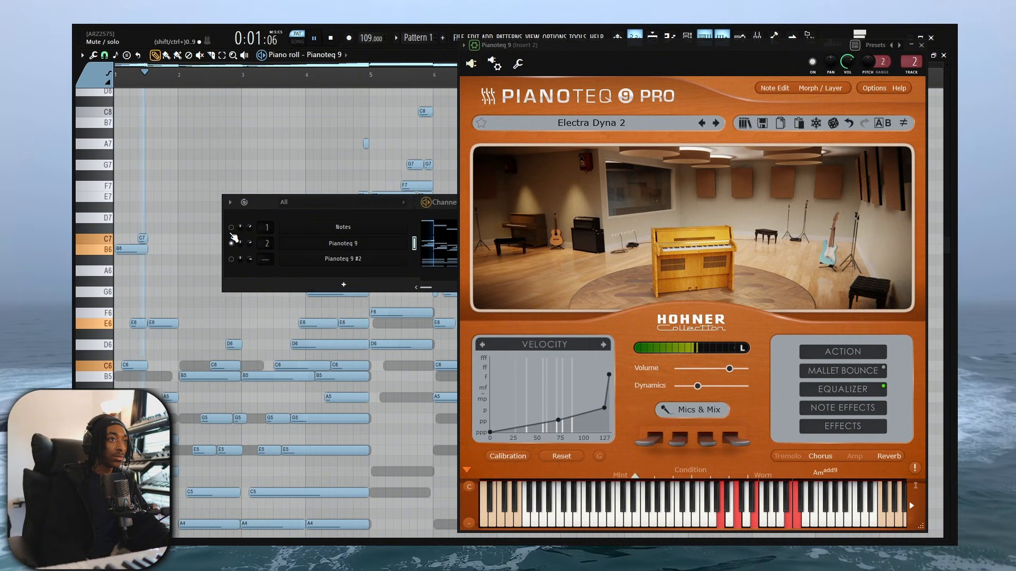
Step: Try the Electra-Piano preset Electra RubberChorus on the Pianoteq 9 channel
click(602, 125)
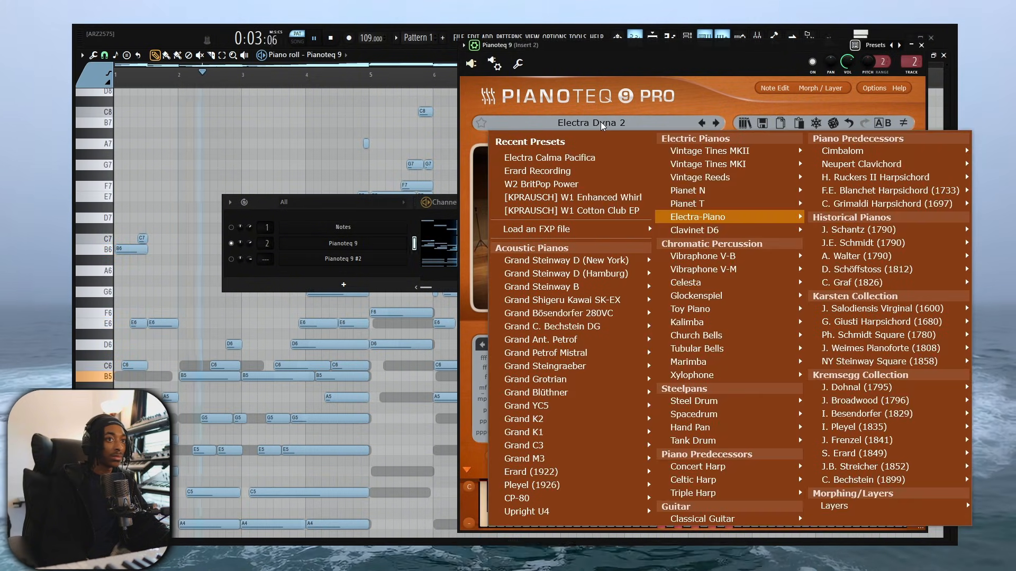
mouse_move(718, 218)
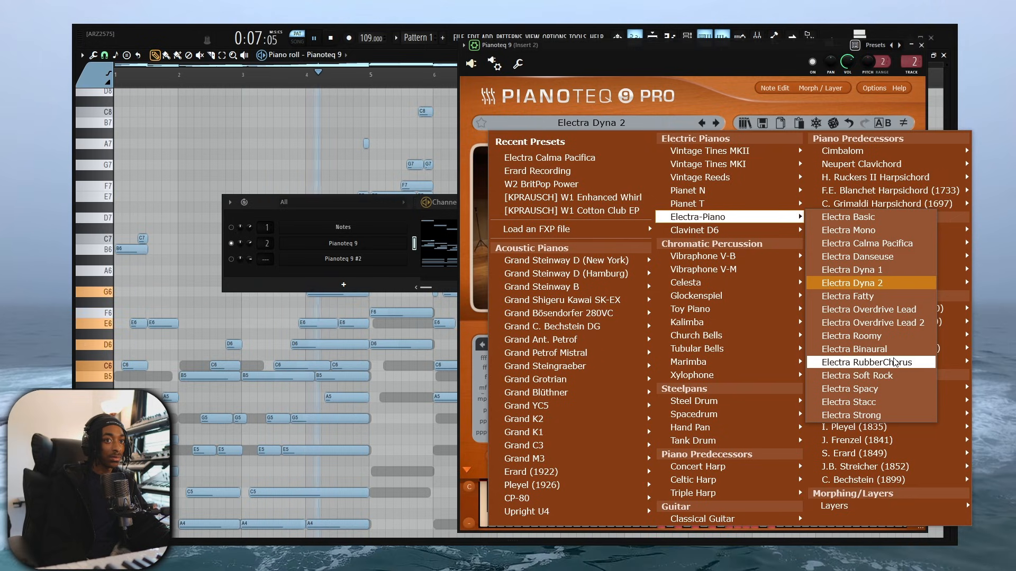
click(860, 362)
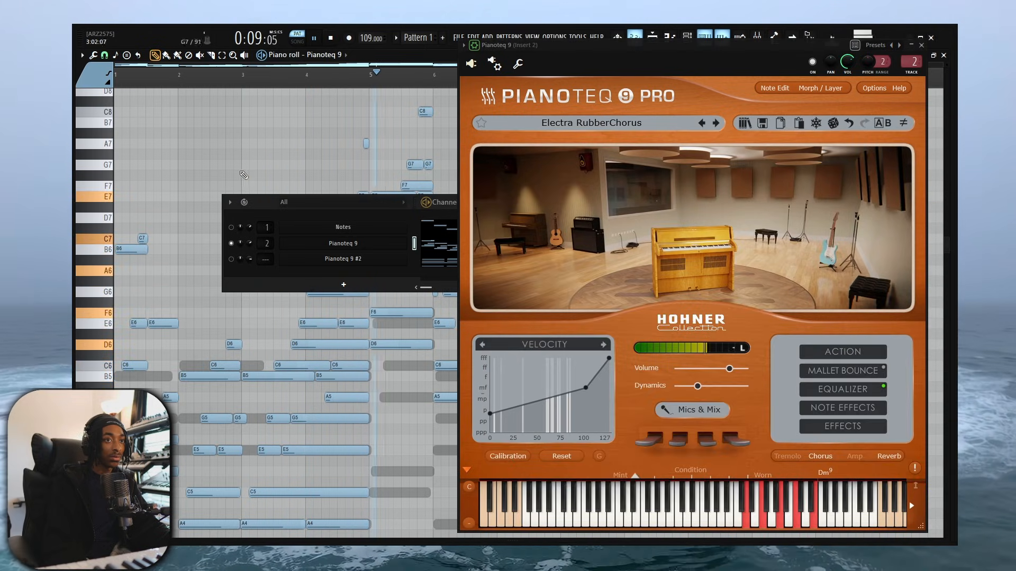
Step: Load the Vintage Tines MKI preset MKI Soft Chorus in Pianoteq 9 and unmute the Pianoteq 9 #2 channel
click(591, 122)
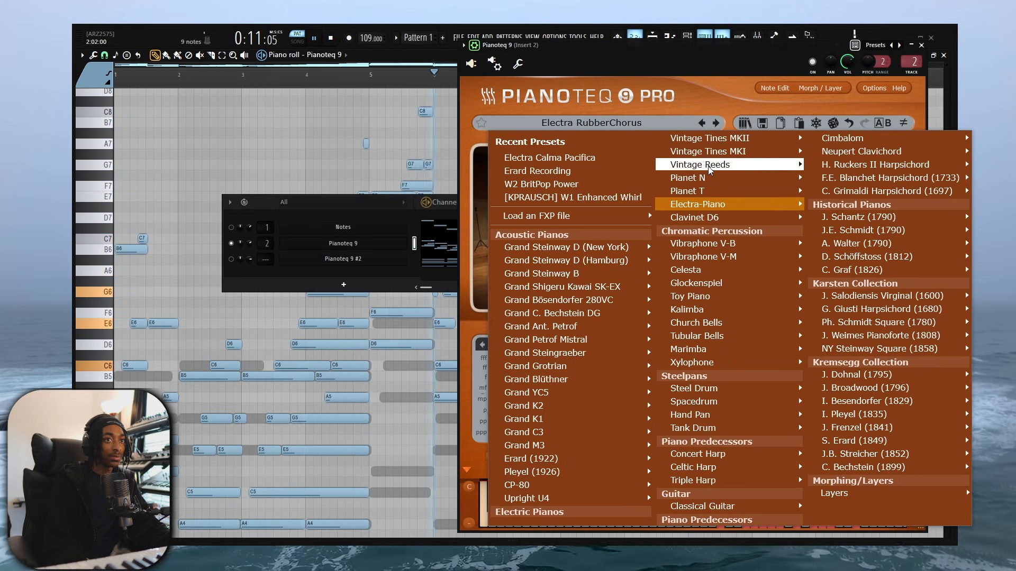
mouse_move(729, 155)
click(856, 230)
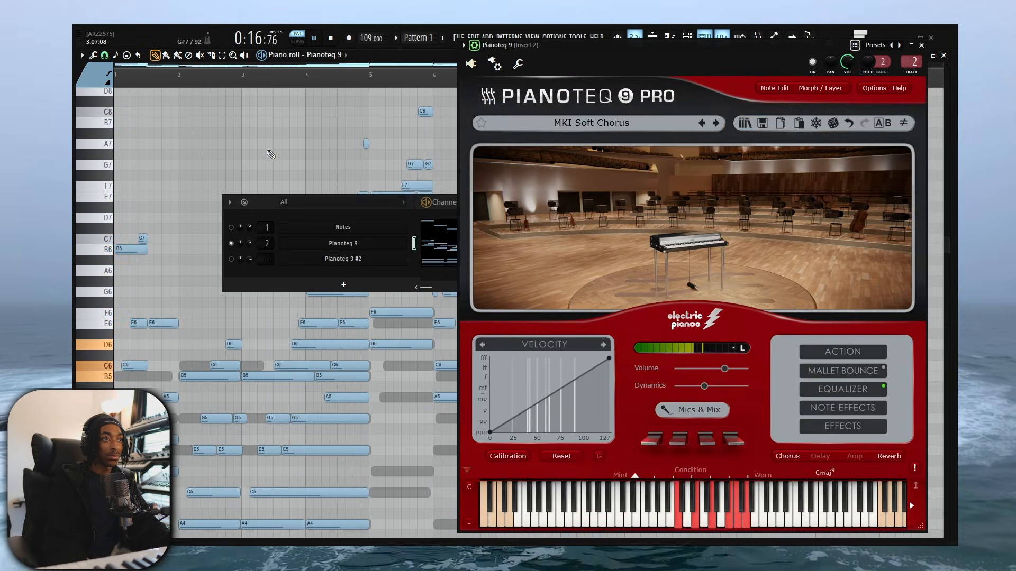
click(236, 260)
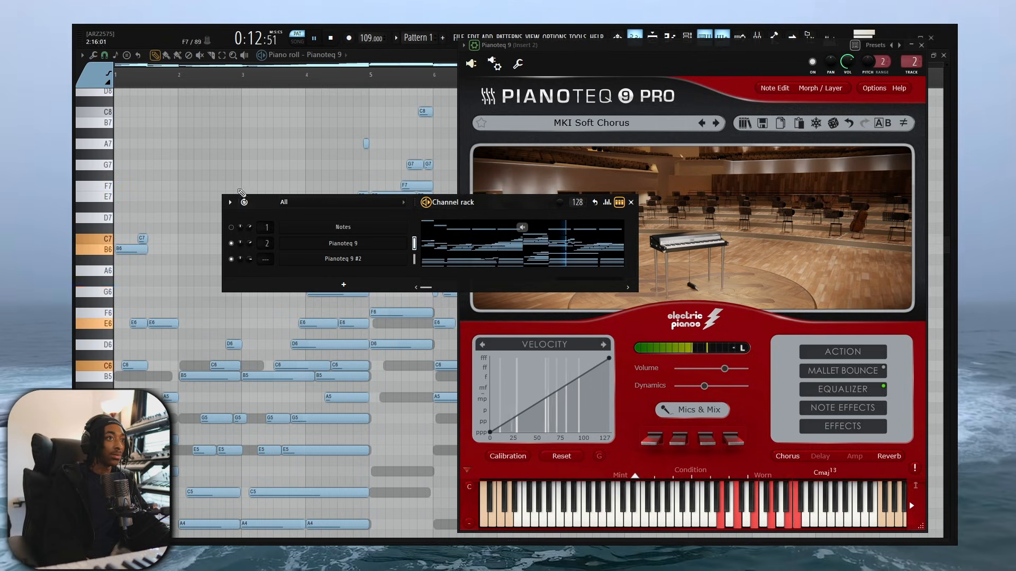
Step: Play the pattern to audition the two Pianoteq layers together
key(space)
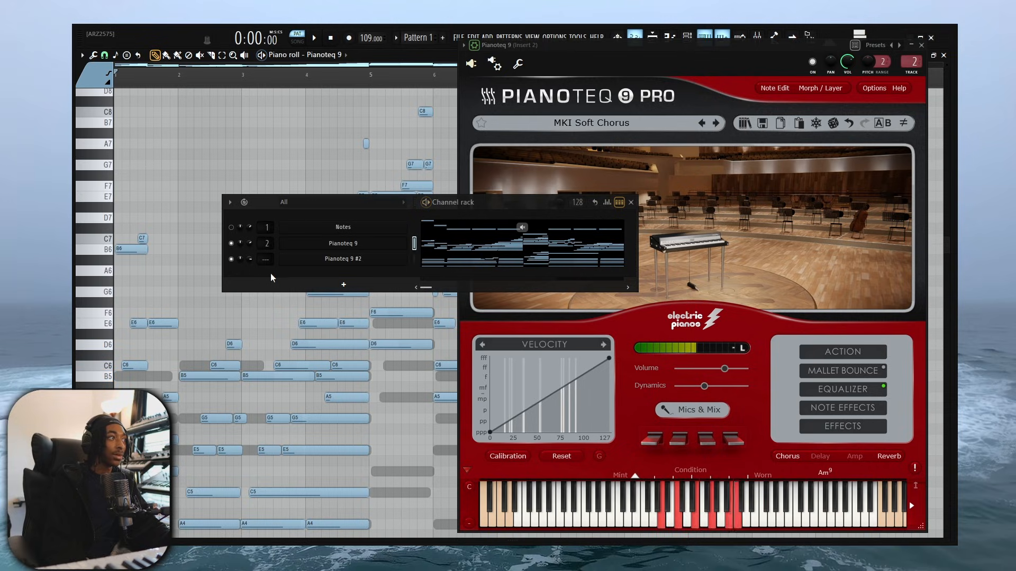
click(757, 35)
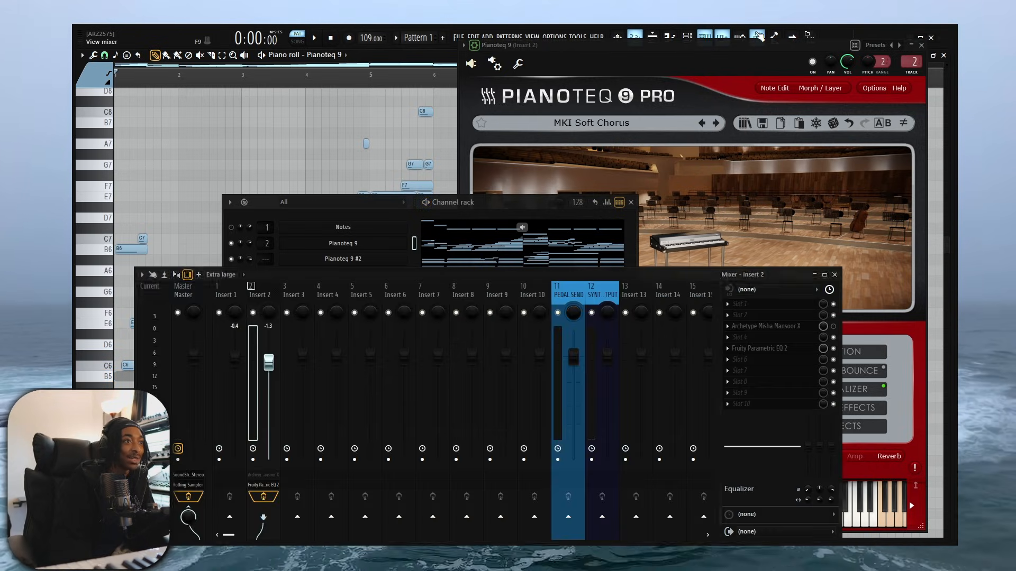
click(835, 274)
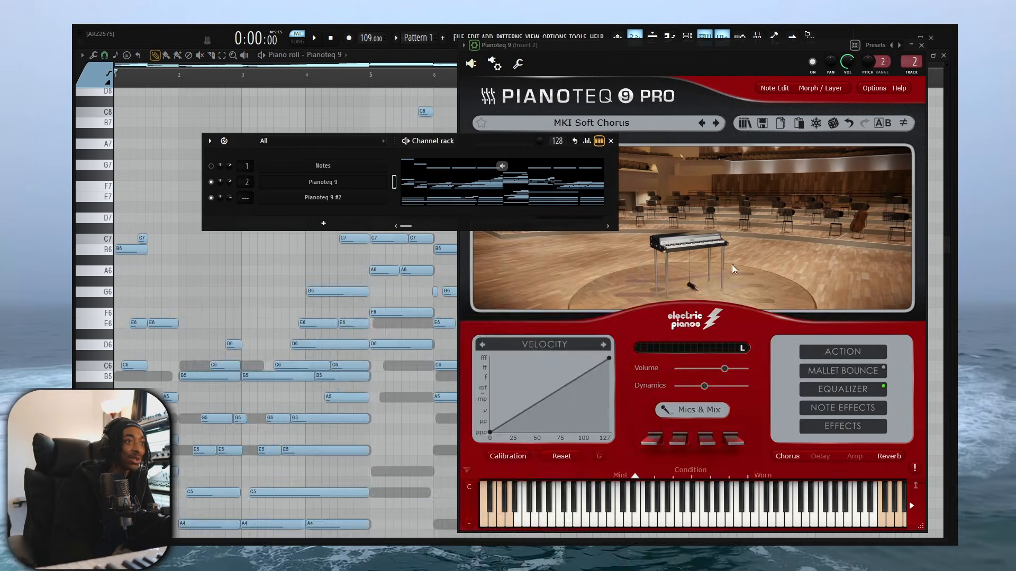
scroll(167, 110, up, 3)
key(space)
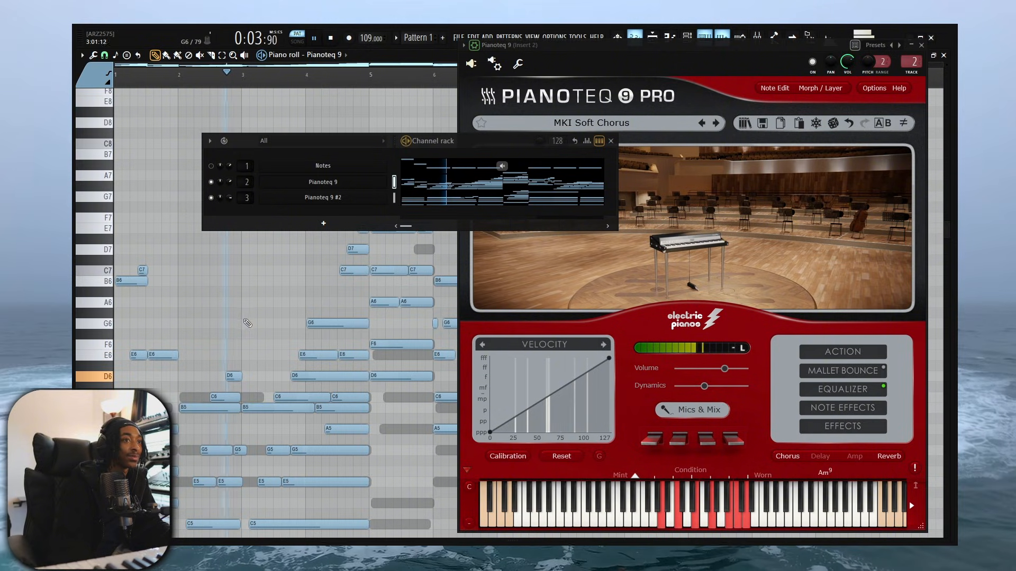
scroll(385, 380, down, 2)
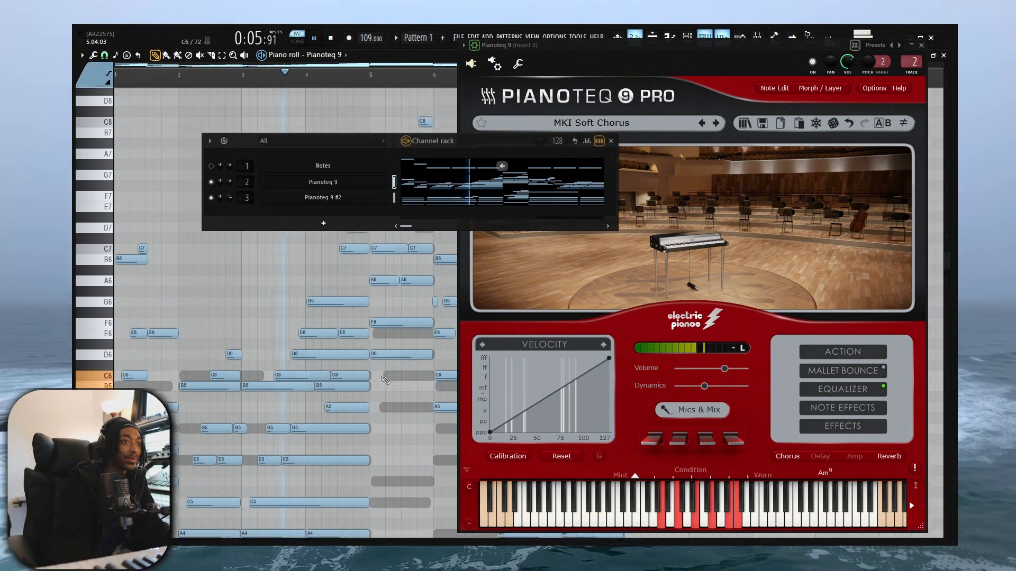
scroll(385, 380, down, 3)
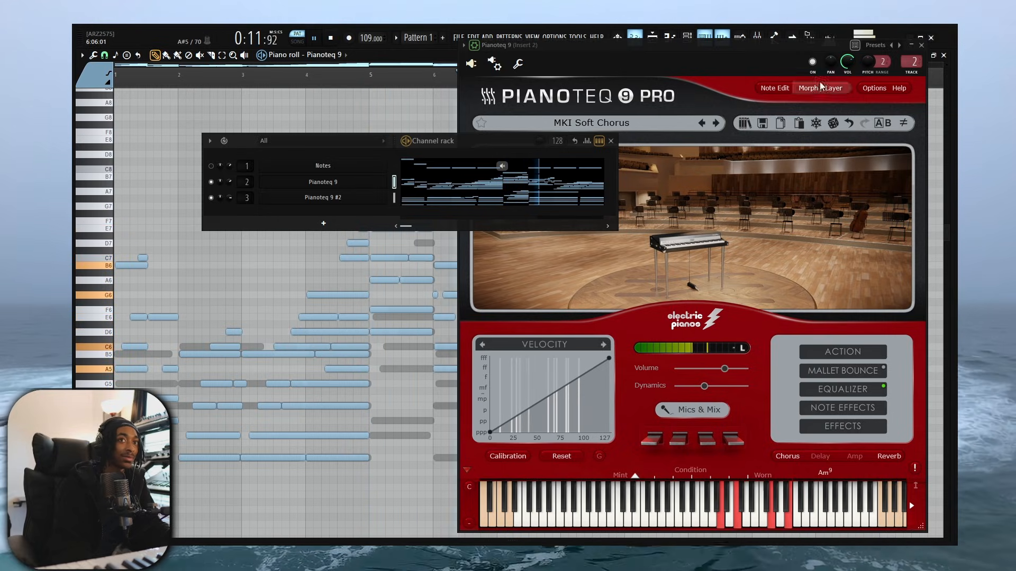
Step: Close the Pianoteq 9 window and unmute the Notes channel in the channel rack
click(921, 45)
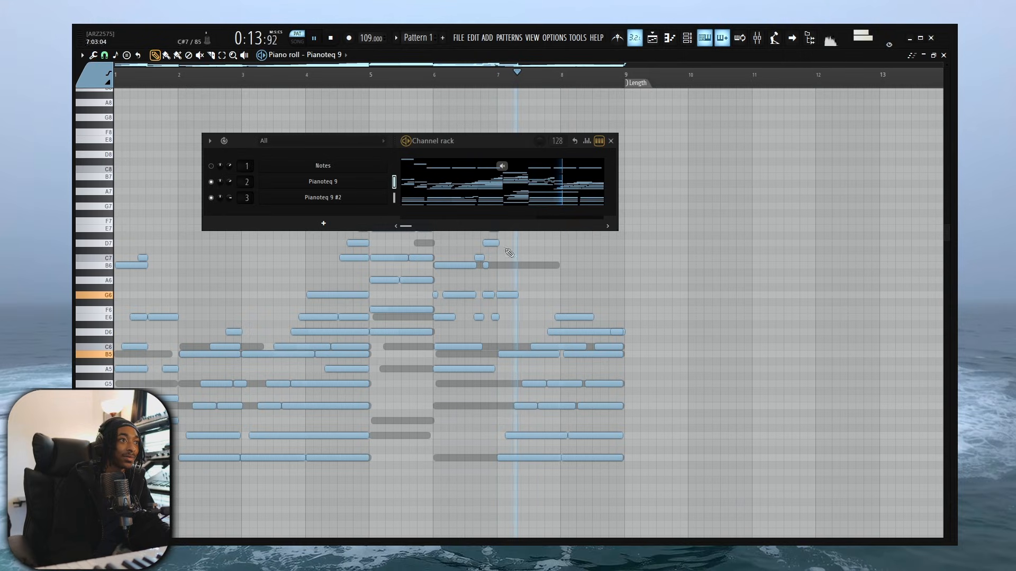
key(space)
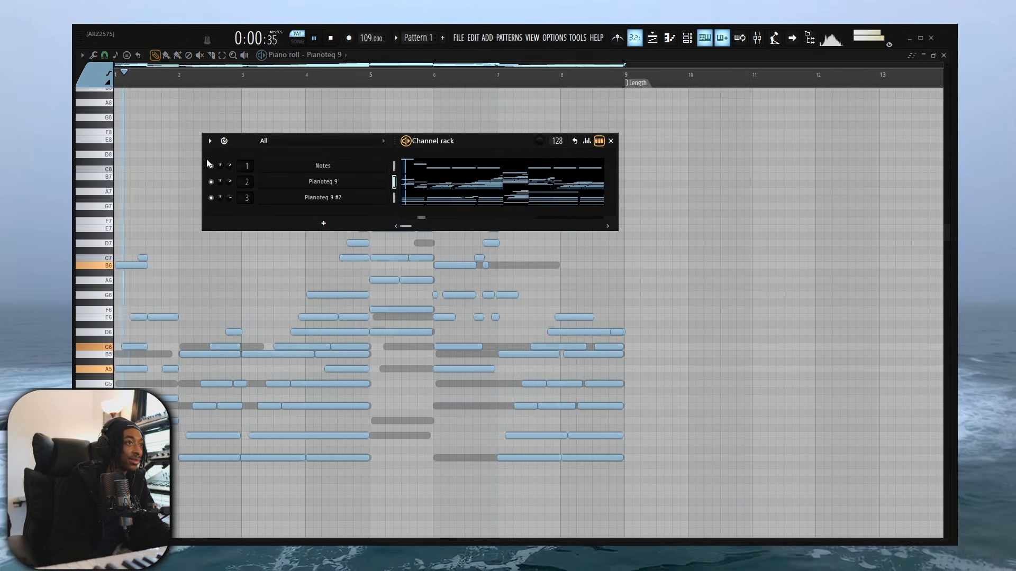
click(210, 165)
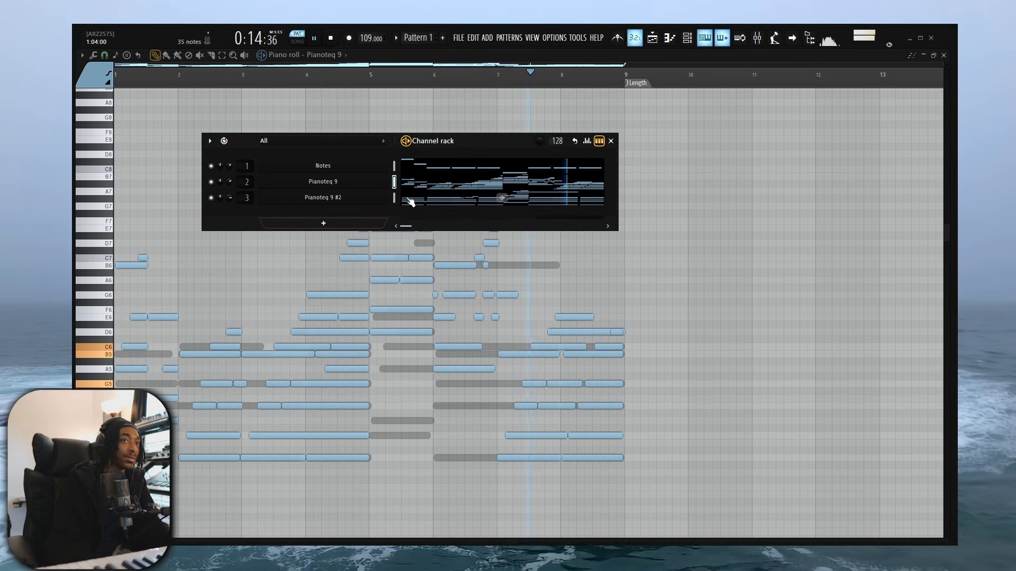
Step: Play the full pattern to hear the Notes melody layered with both Pianoteq parts
click(349, 227)
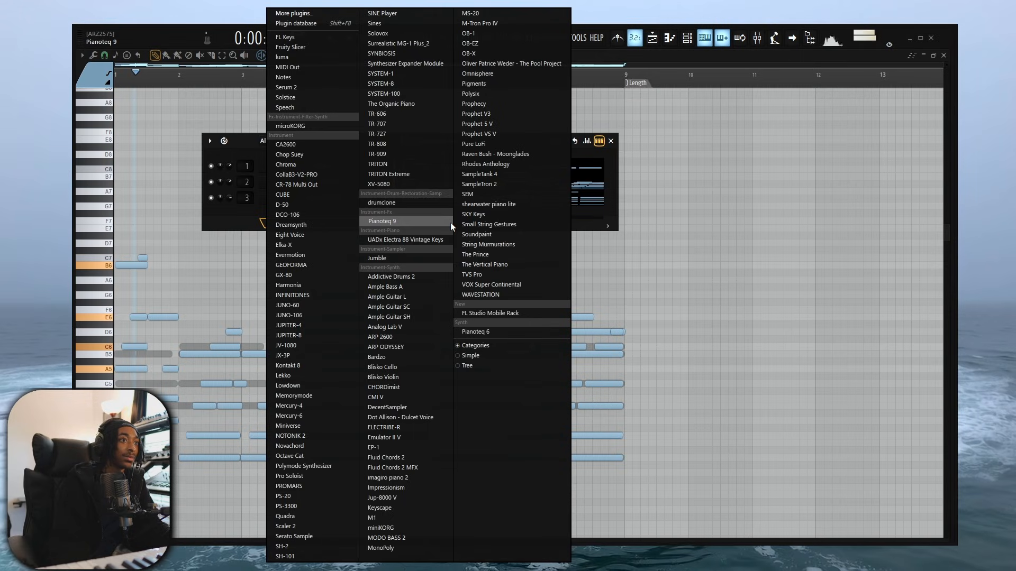
click(795, 343)
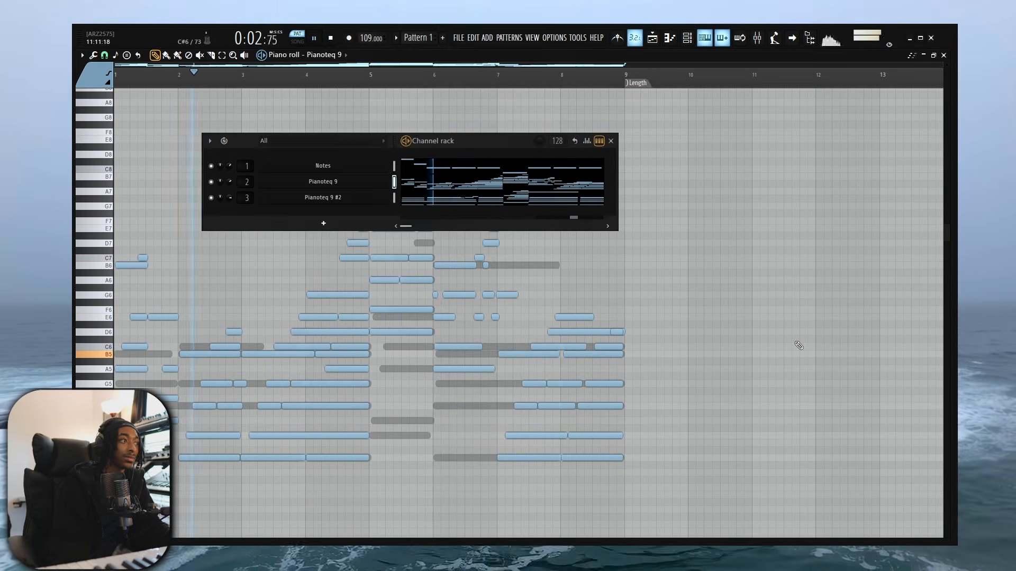
key(F9)
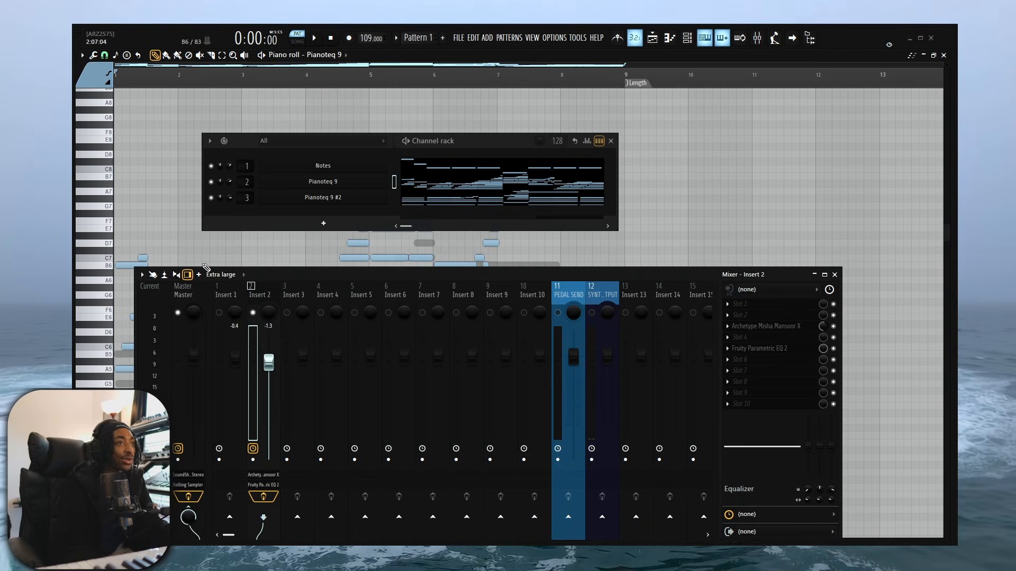
key(space)
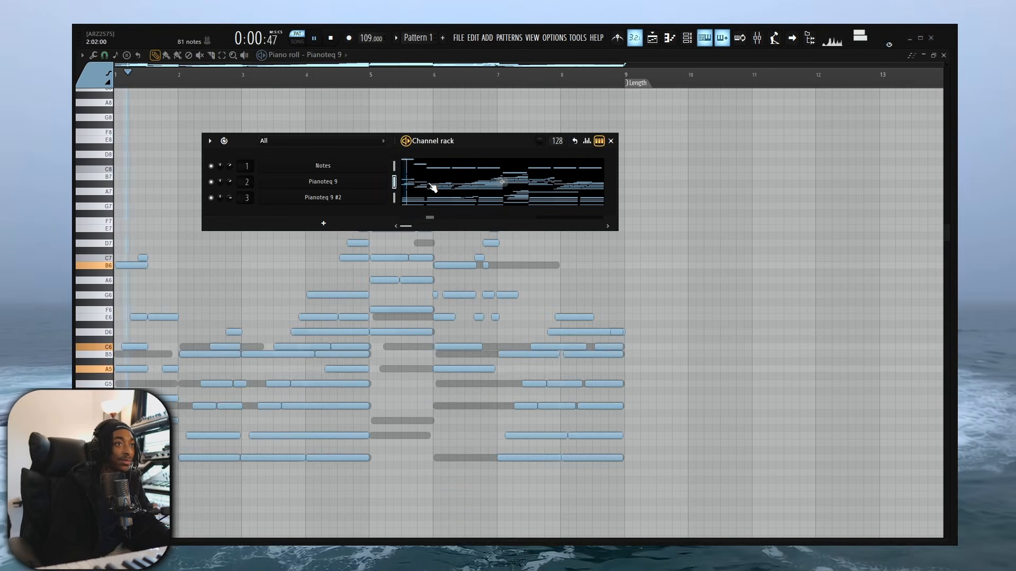
key(F7)
key(F7)
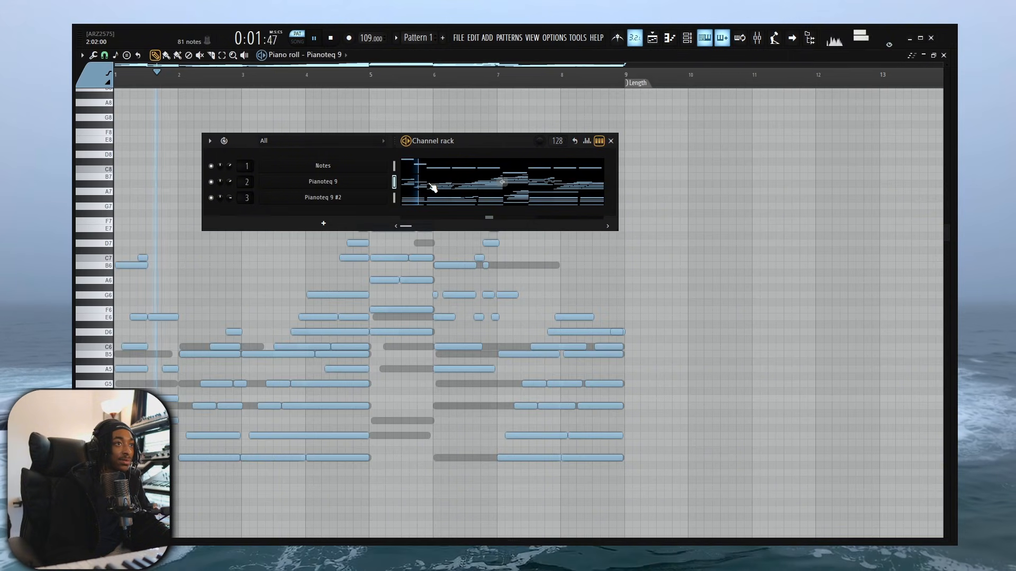
scroll(285, 408, up, 1)
scroll(285, 408, up, 1)
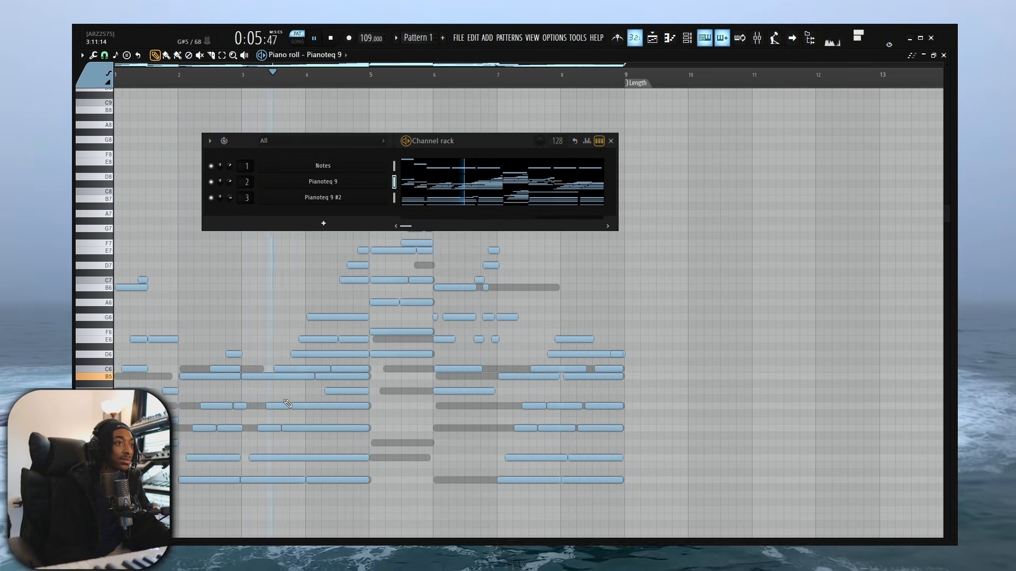
scroll(412, 392, up, 2)
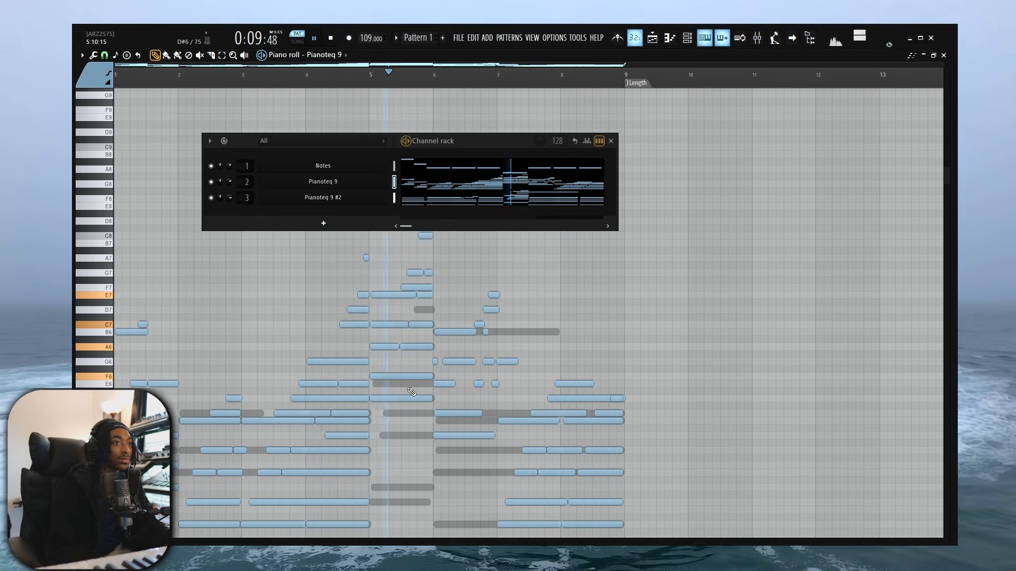
scroll(411, 393, up, 1)
scroll(411, 392, down, 3)
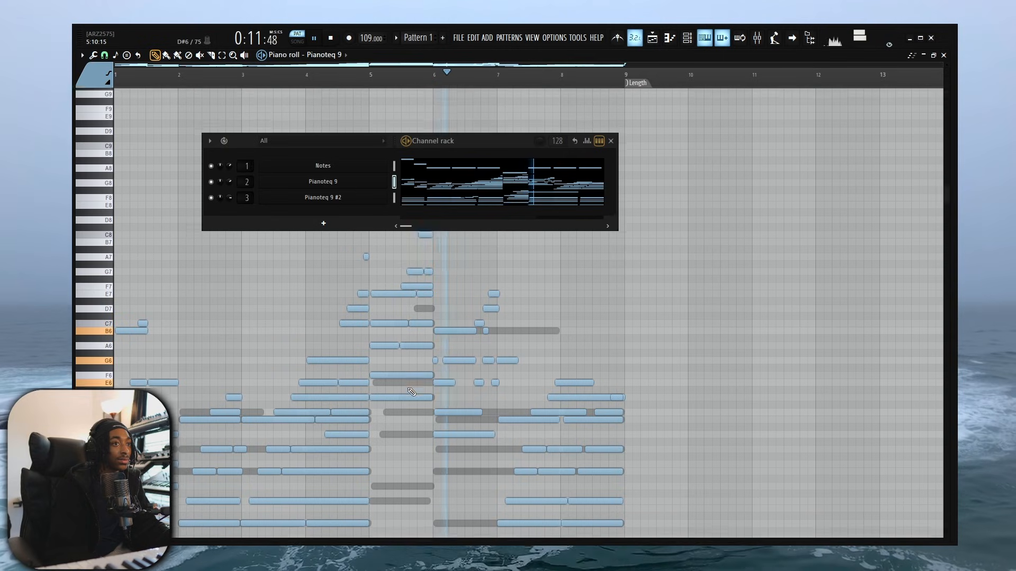
key(space)
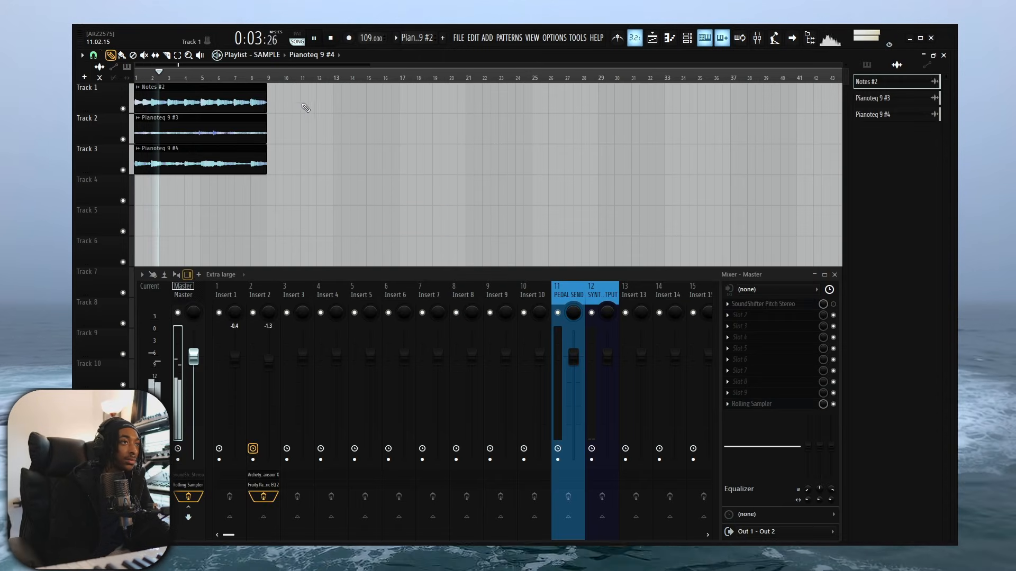
Step: Close the mixer and duplicate the Notes #2 and Pianoteq 9 #4 audio clips directly after the originals in the playlist
drag(291, 107, 253, 100)
mouse_move(957, 296)
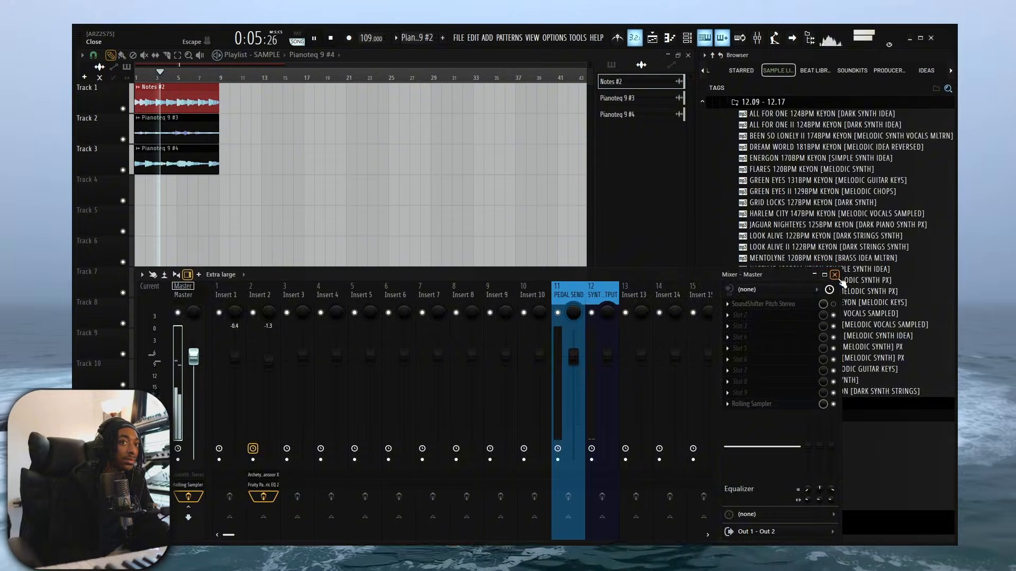
click(835, 275)
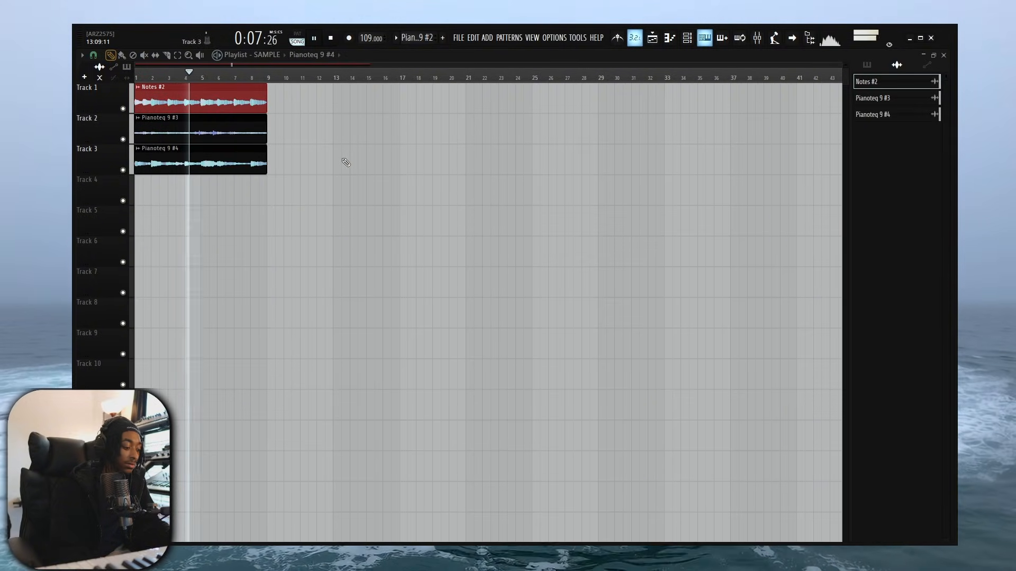
drag(363, 162, 250, 106)
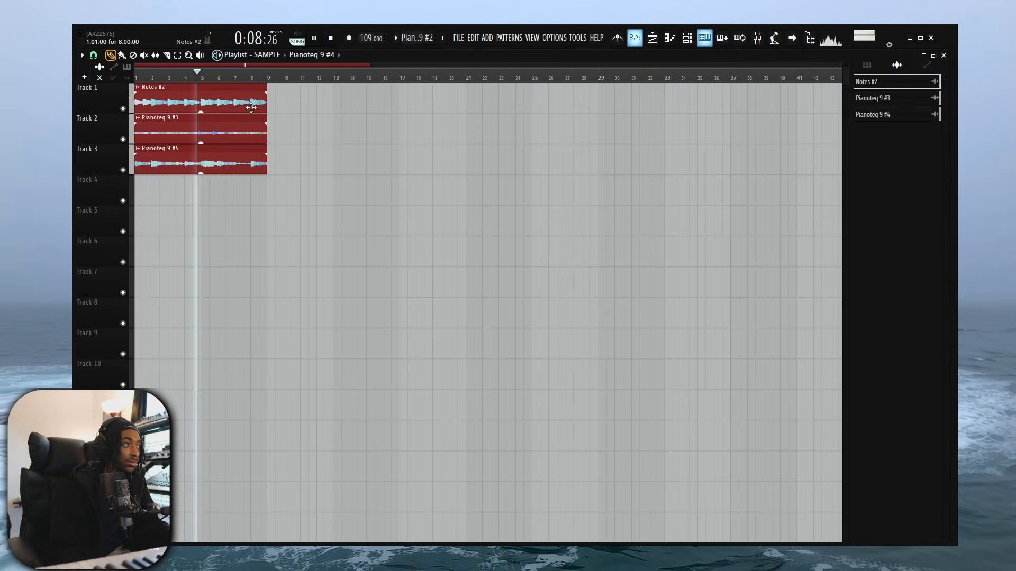
ctrl+click(361, 132)
drag(312, 97, 201, 95)
key(ctrl+b)
drag(335, 187, 221, 165)
key(ctrl+b)
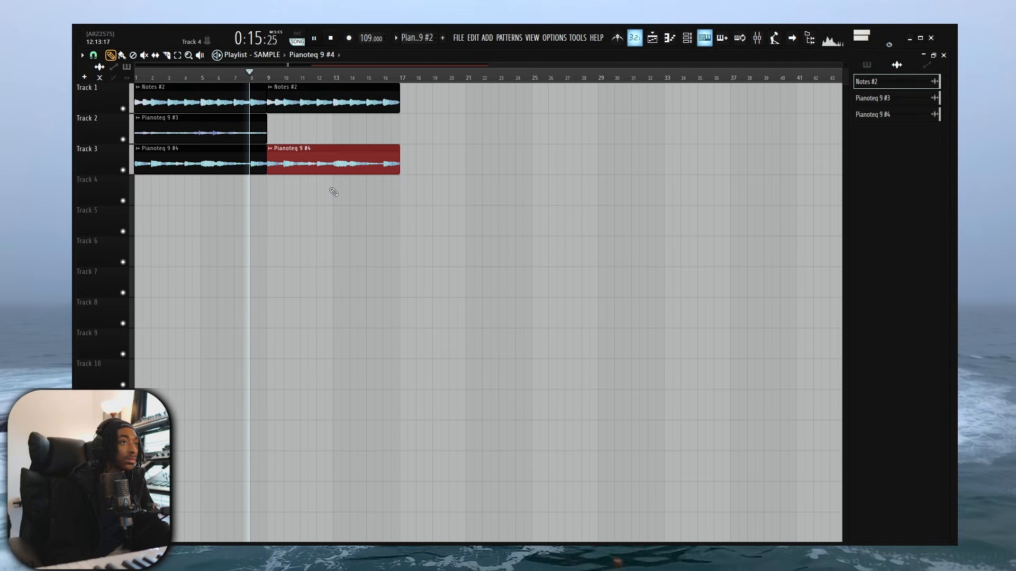
ctrl+click(351, 238)
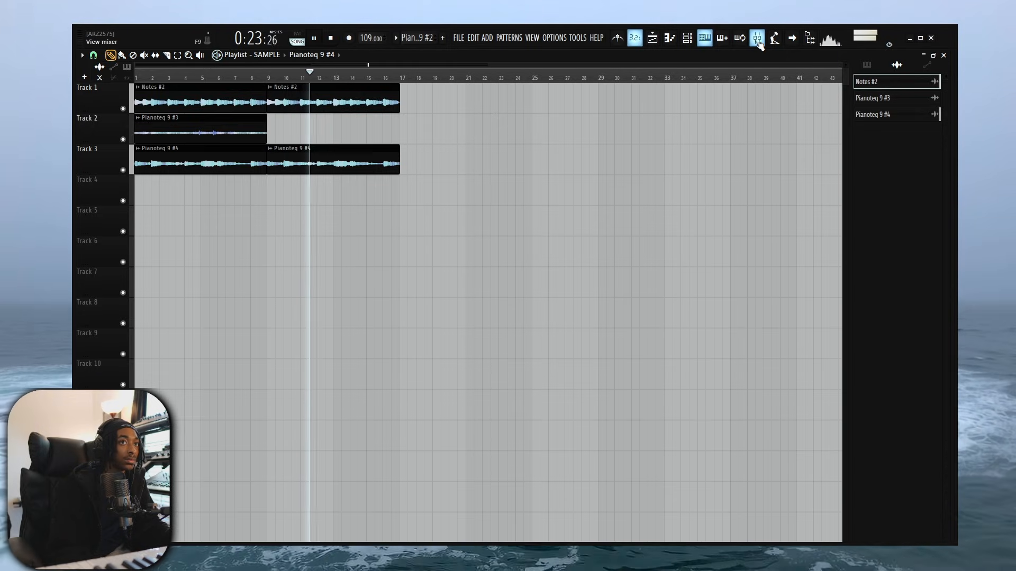
Step: Route Notes #2 to mixer track 4 and load ShaperBox 3 with a Volume shaper on that track
double_click(355, 111)
click(331, 114)
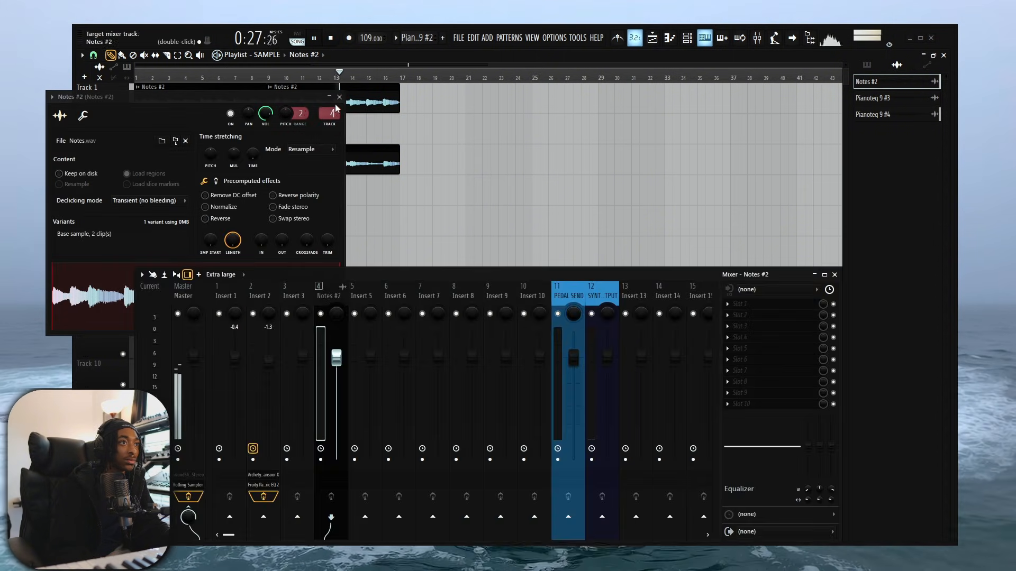
text(shaper)
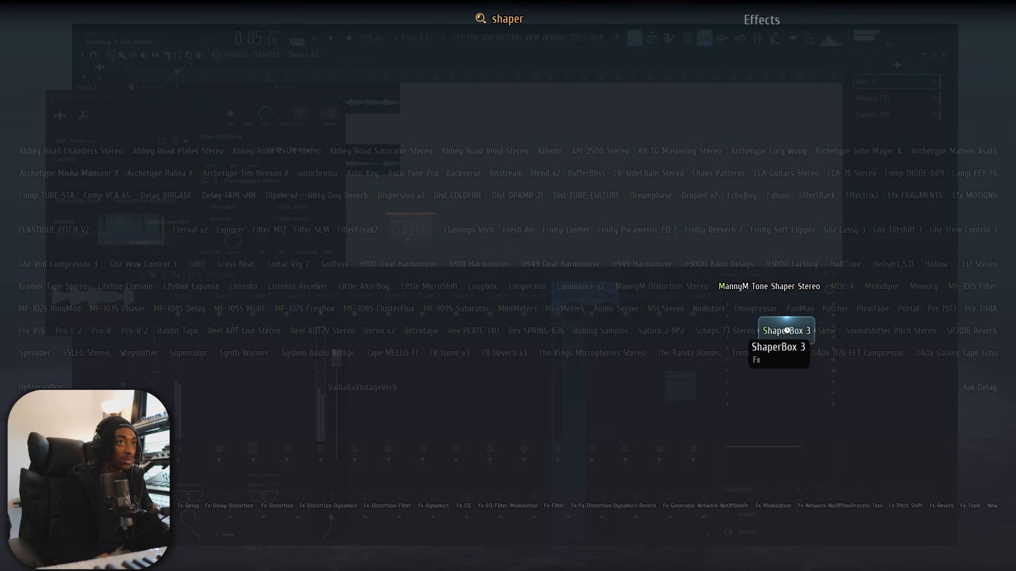
click(787, 331)
click(286, 313)
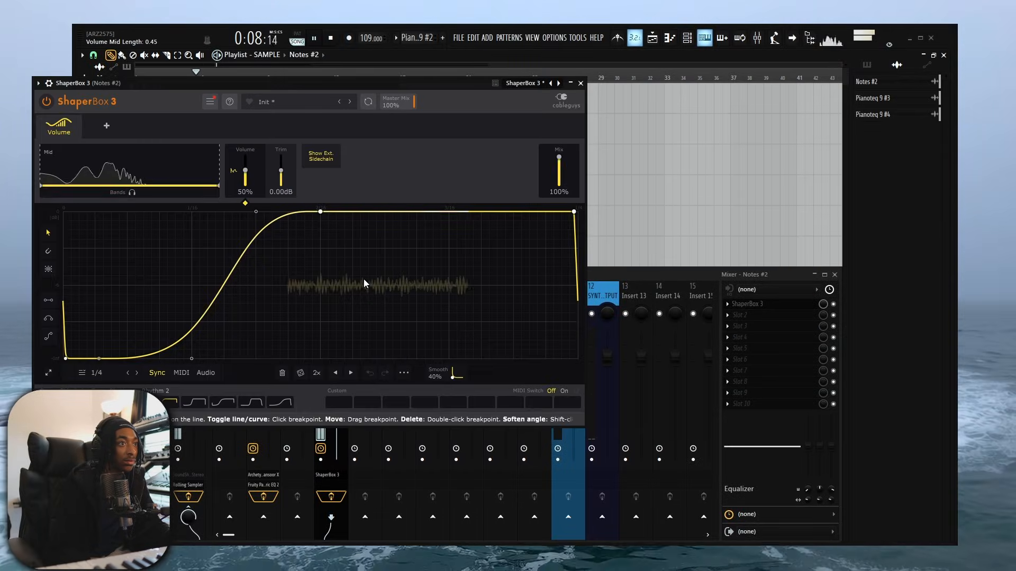
click(580, 83)
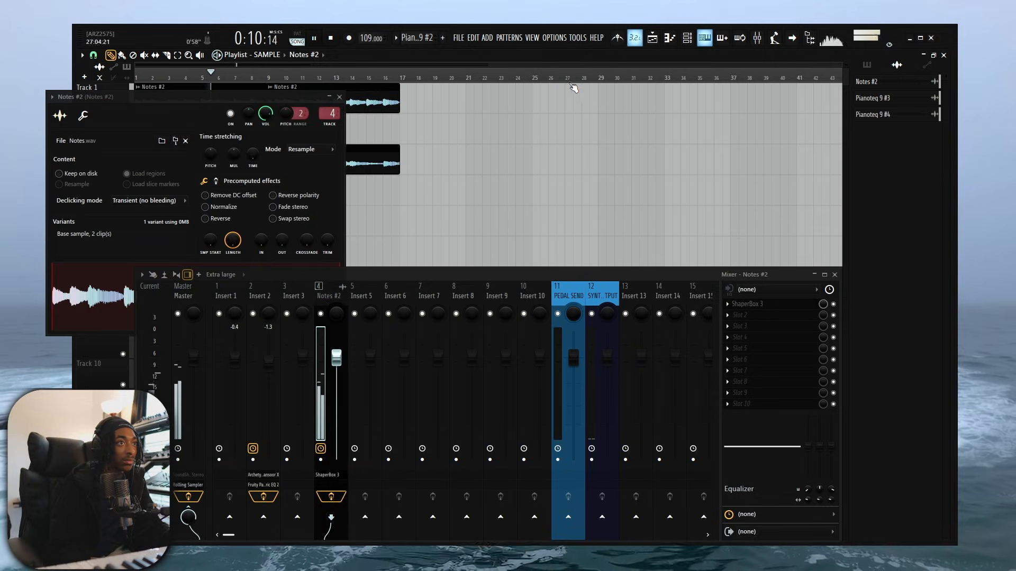
click(339, 97)
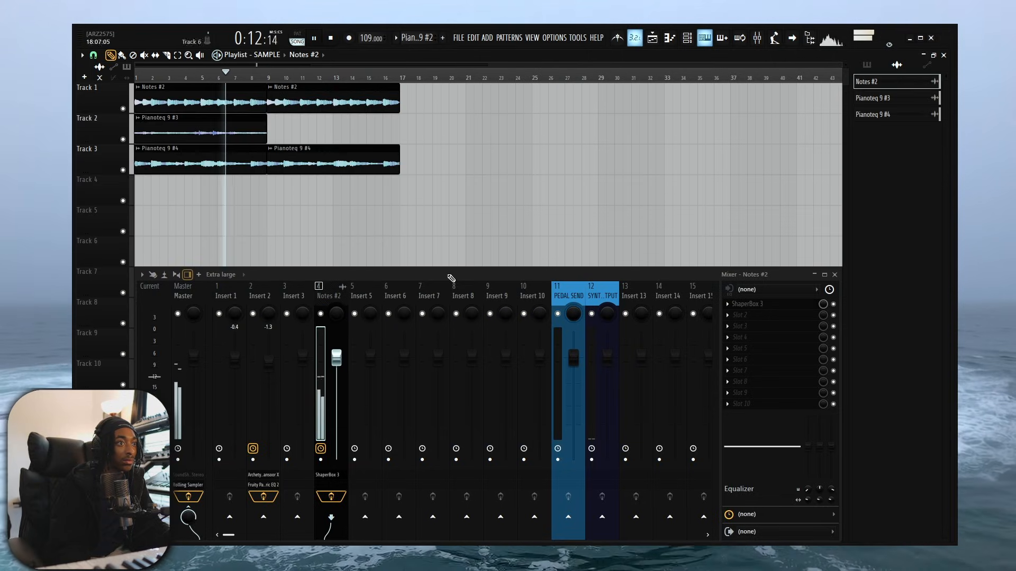
Step: Create an automation clip for ShaperBox 3's mix level, held at minimum until bar 9 and rising to 100% after it
right_click(823, 305)
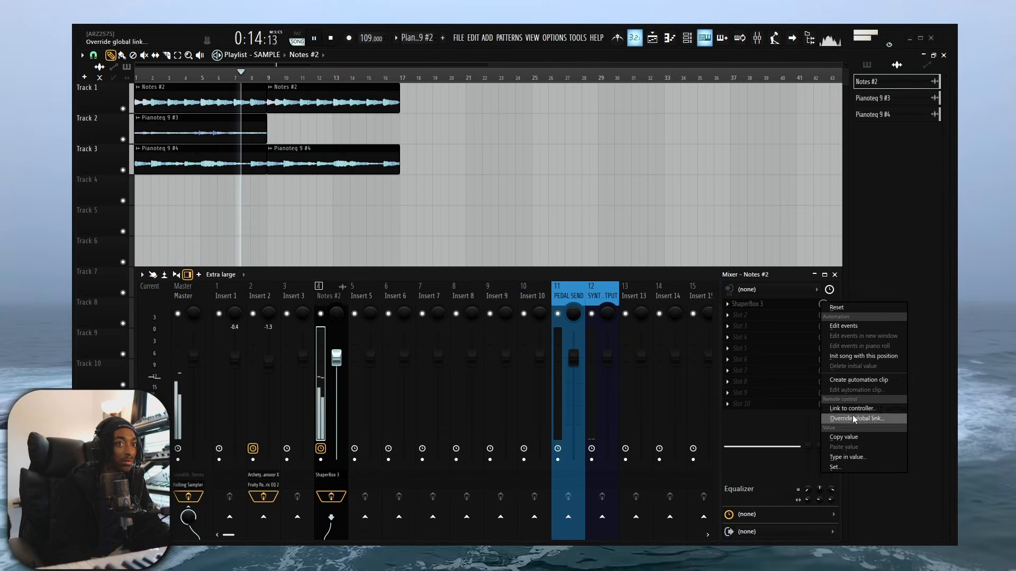
click(863, 380)
right_click(271, 194)
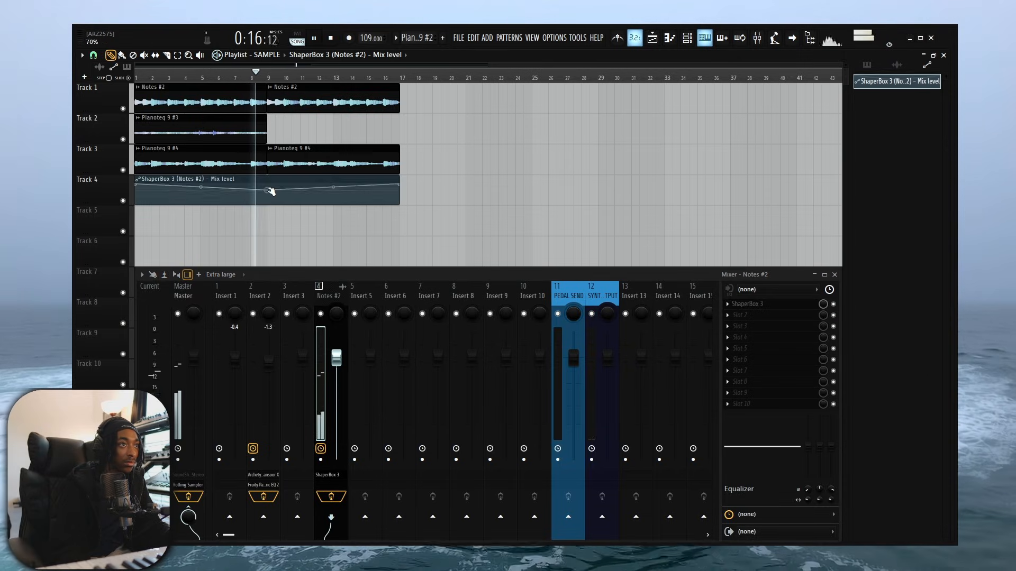
drag(269, 192, 269, 221)
right_click(269, 195)
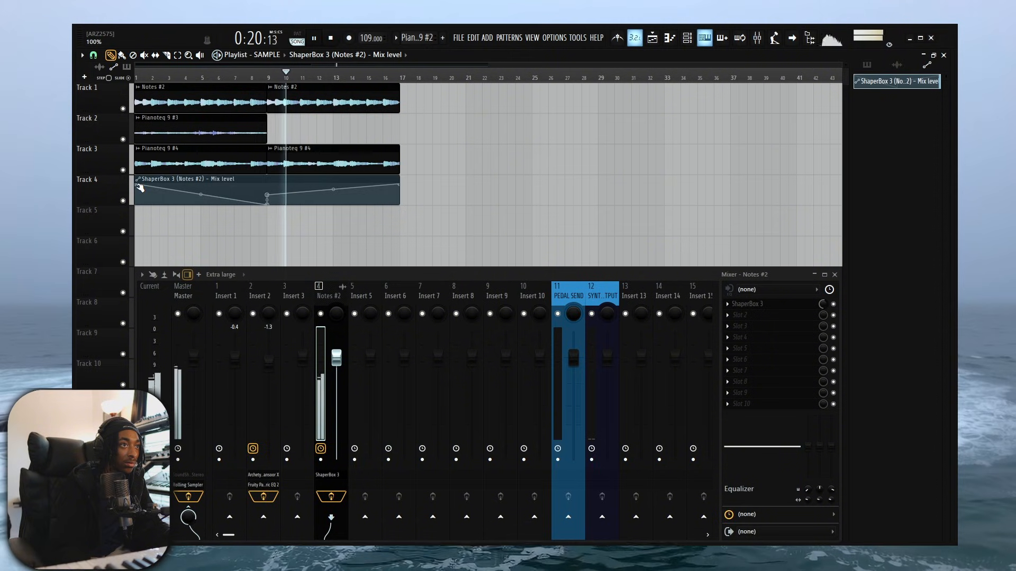
drag(139, 186, 135, 206)
drag(271, 194, 277, 178)
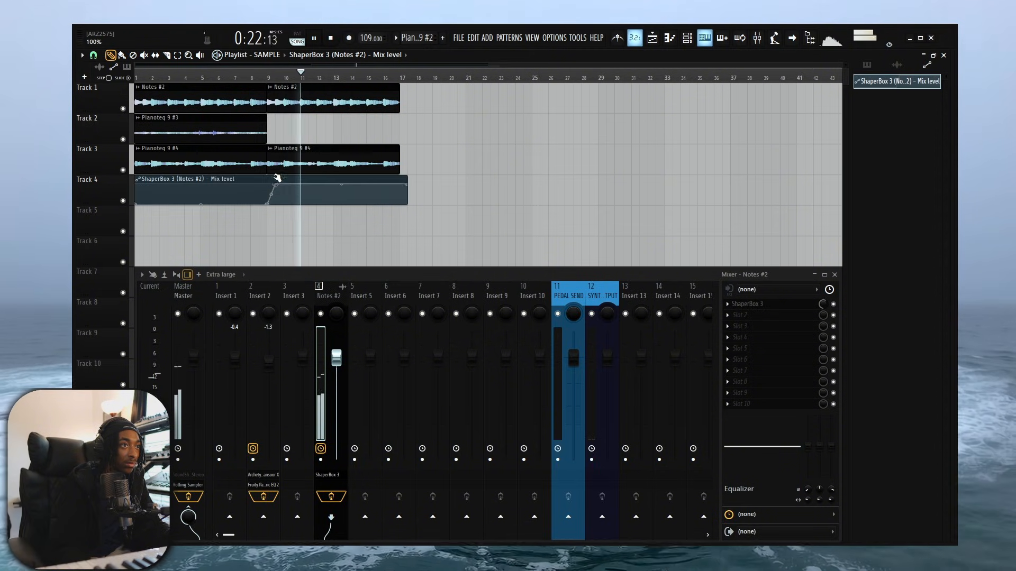
Step: Adjust the mix level automation ramp on Track 4 so it starts at bar 9 and reaches 100% at about bar 10
click(269, 78)
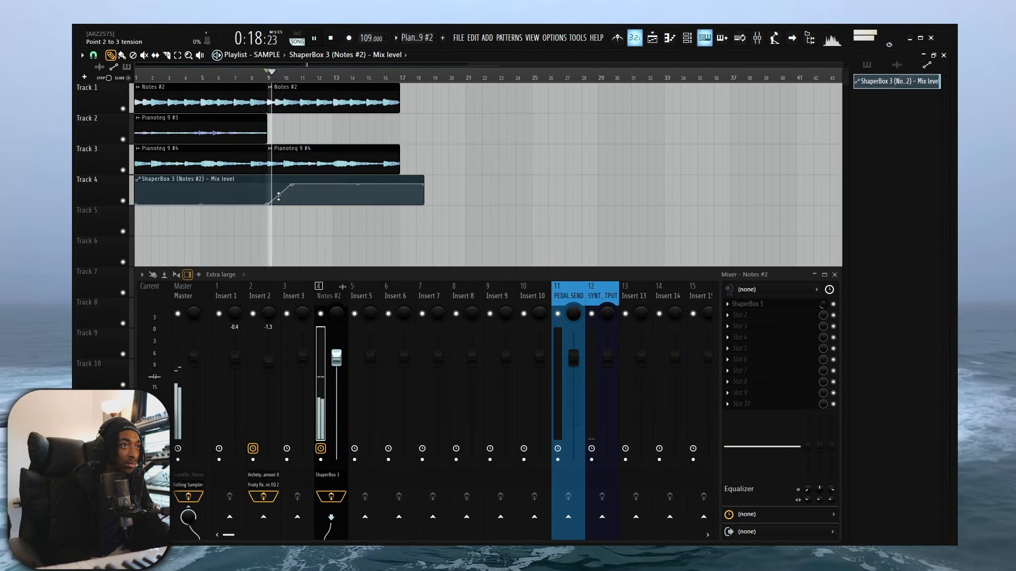
scroll(296, 203, up, 5)
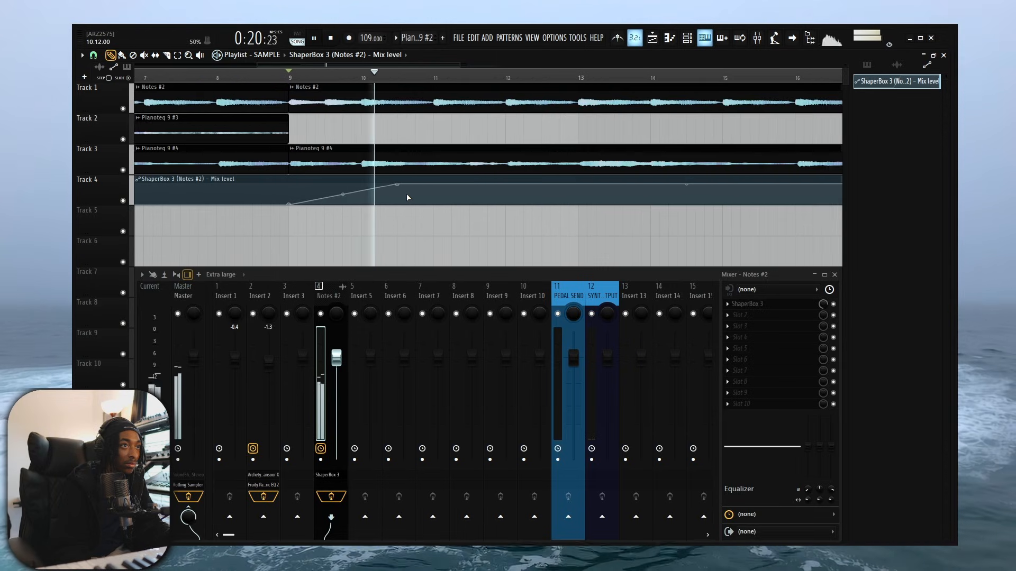
drag(394, 186, 368, 184)
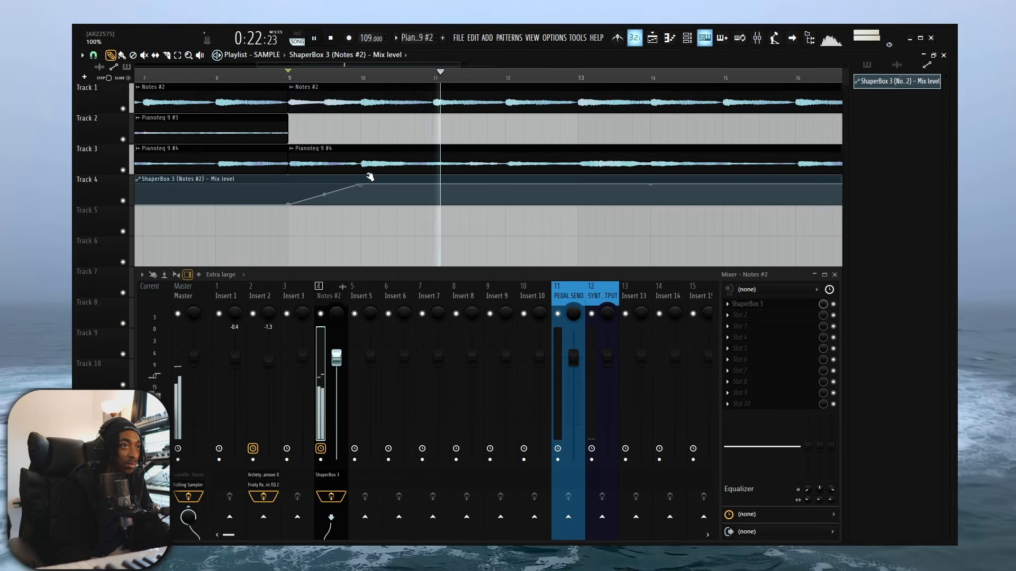
Step: Make the ShaperBox 3 mix level automation jump straight up from 0% at bar 10 and trim its clip to end at bar 17
click(365, 198)
drag(364, 187, 364, 211)
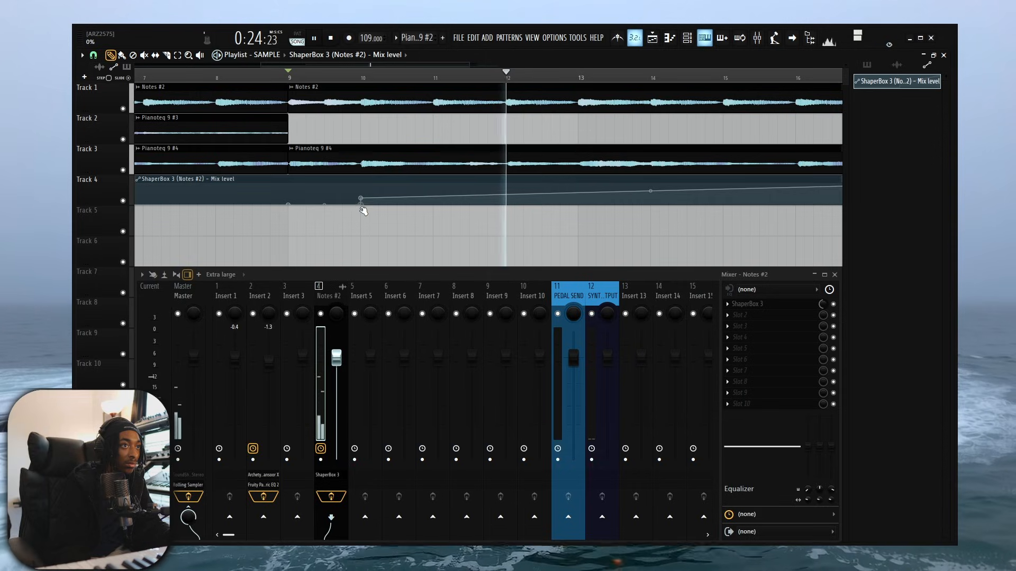
key(space)
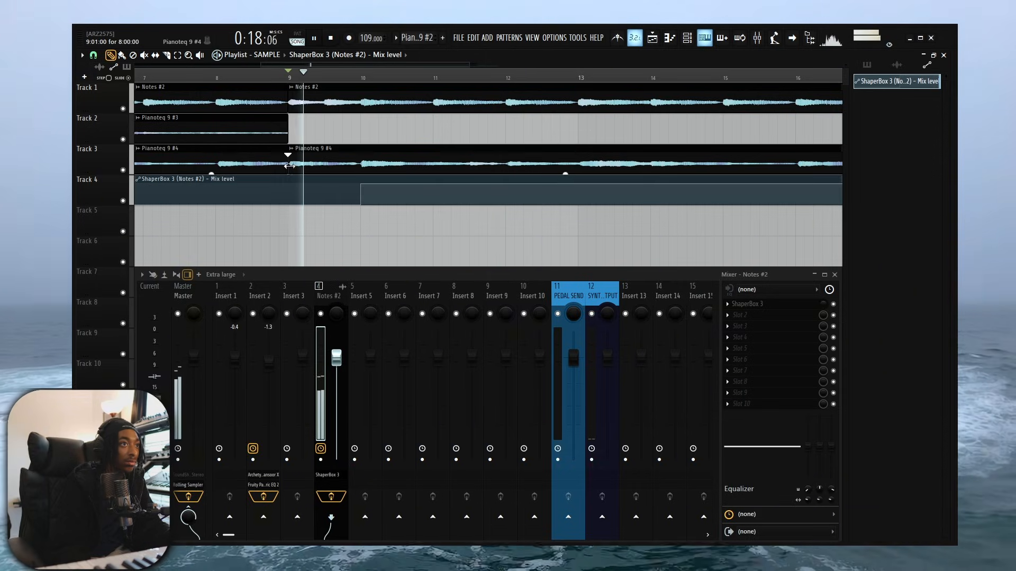
scroll(289, 165, down, 3)
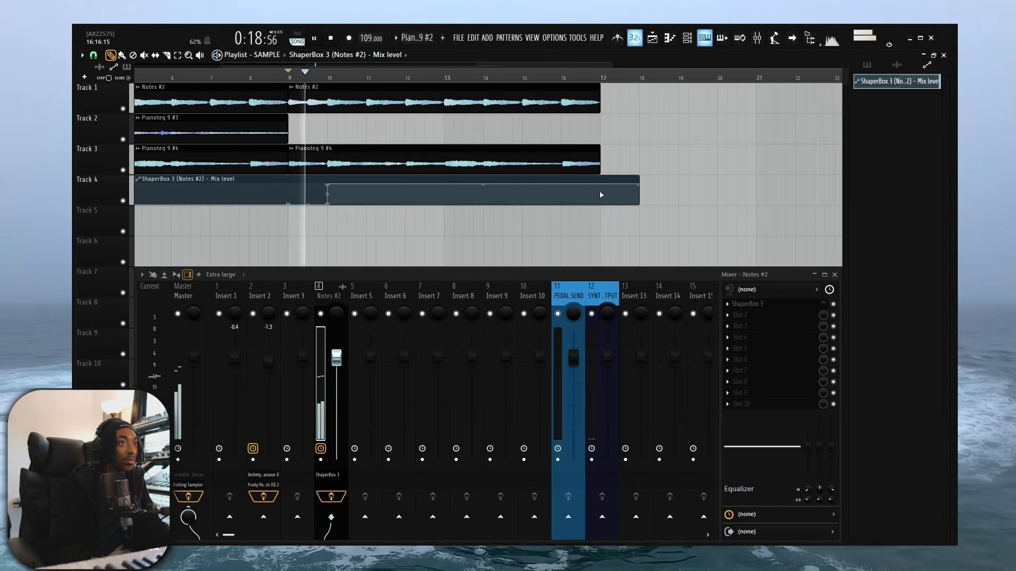
drag(635, 190, 602, 173)
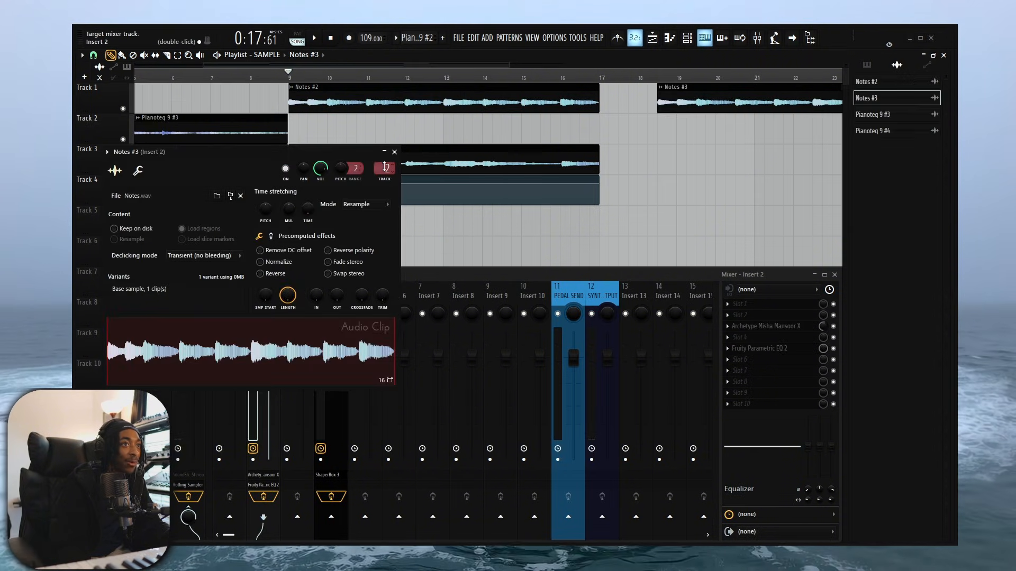
Step: Shift the arranged clips down one track, return Notes #2 to Track 1 and move Pianoteq 9 #3 further along Track 3
click(395, 152)
scroll(301, 158, down, 4)
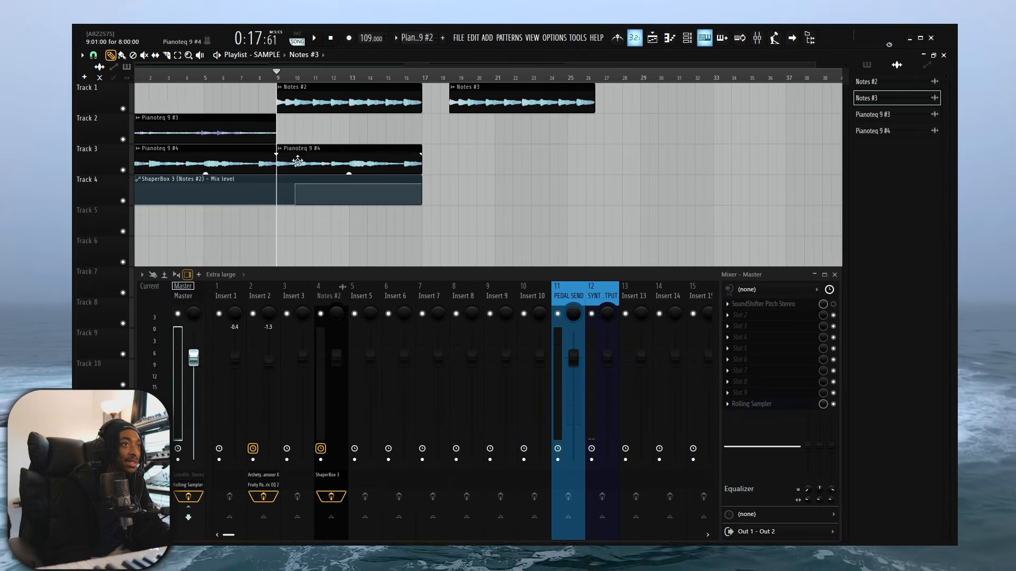
drag(318, 217, 162, 84)
key(shift+Down)
key(ctrl+d)
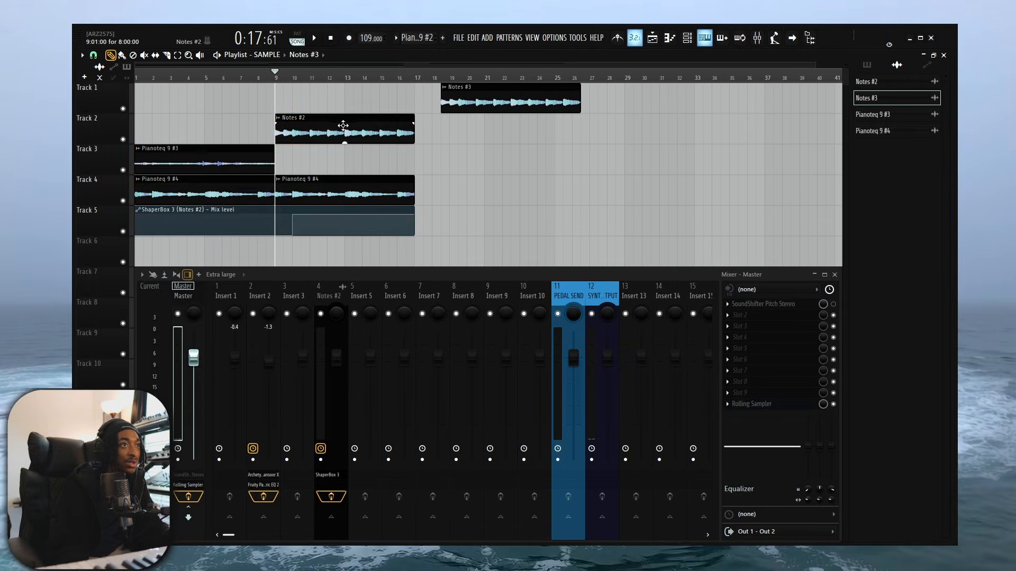
drag(343, 126, 342, 96)
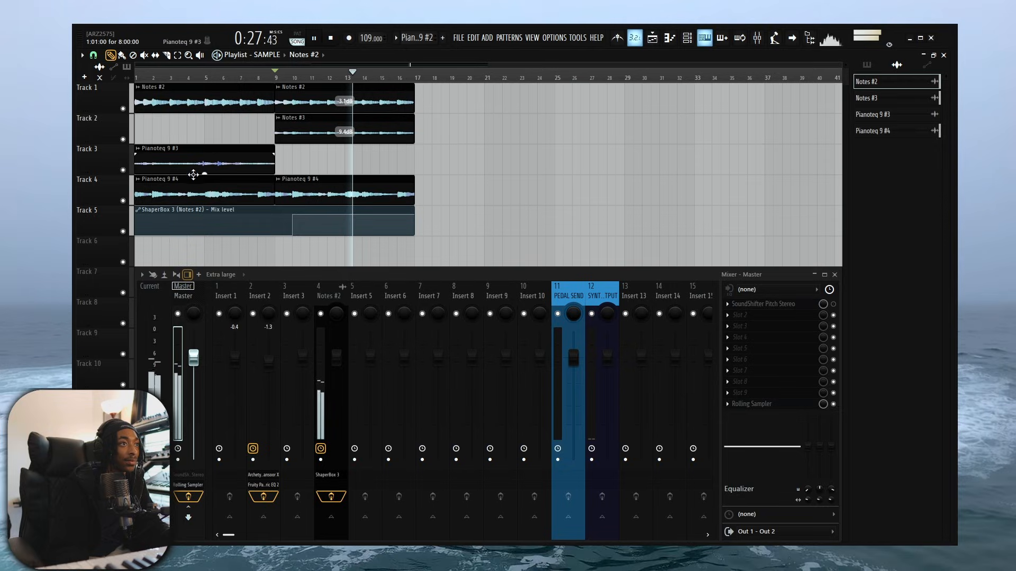
drag(193, 174, 456, 168)
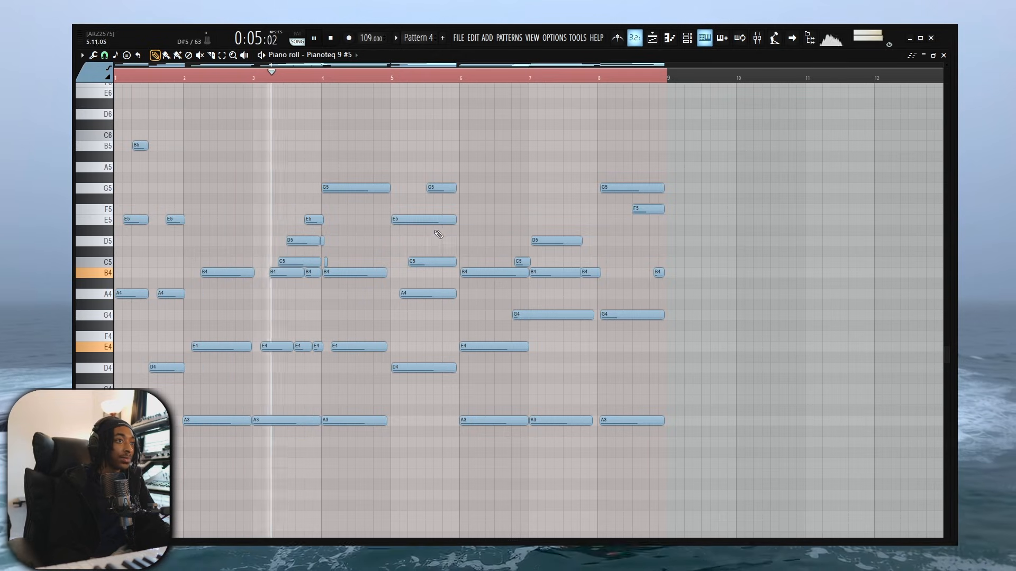
Step: Lengthen Pattern 4's G5 note from bar 5 into mid bar 6 and the D5 in bar 7, and shorten bar 7's first B4
right_click(538, 79)
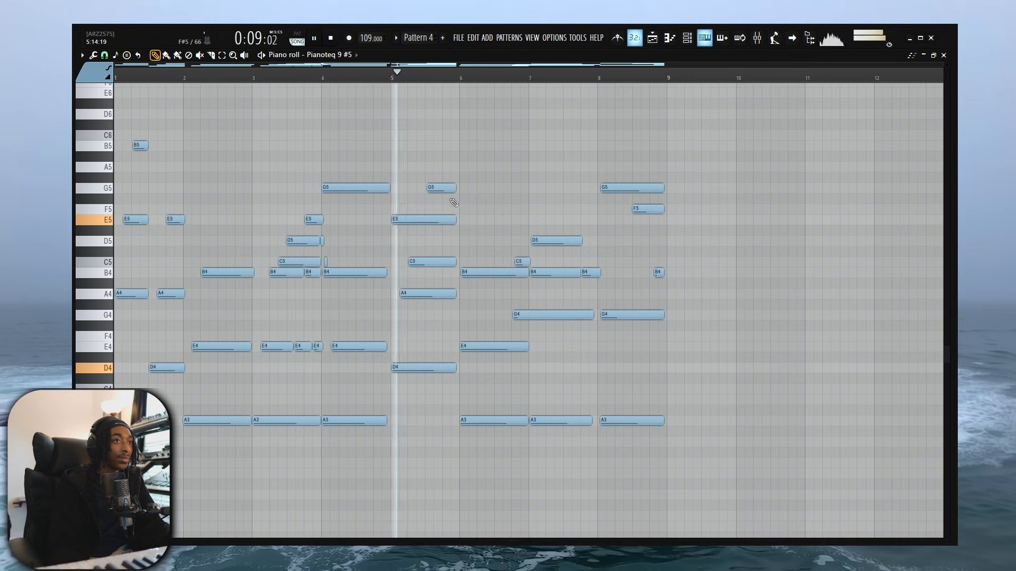
drag(455, 188, 490, 190)
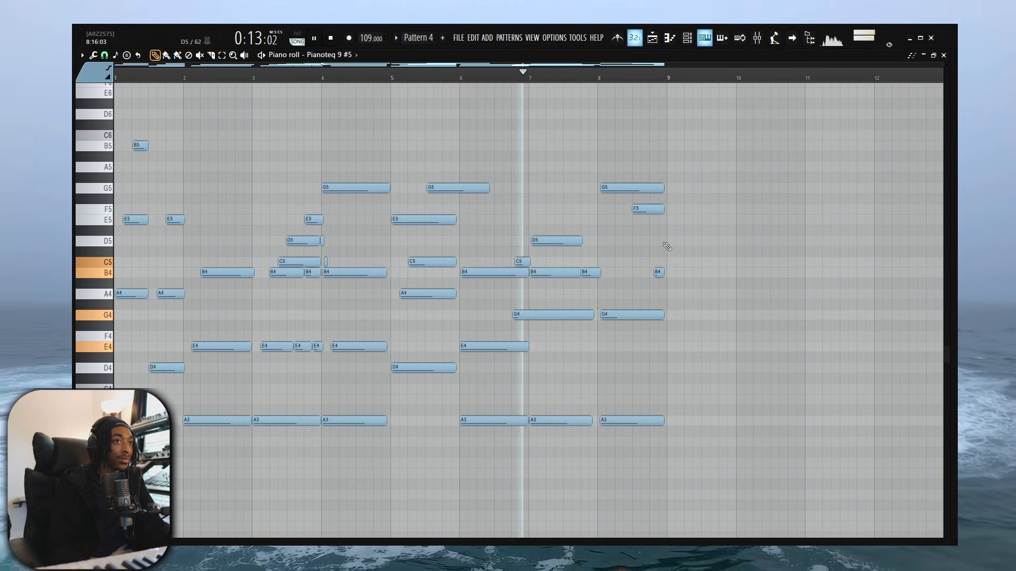
scroll(584, 238, up, 4)
drag(577, 241, 564, 273)
key(space)
click(530, 78)
key(space)
scroll(592, 254, up, 4)
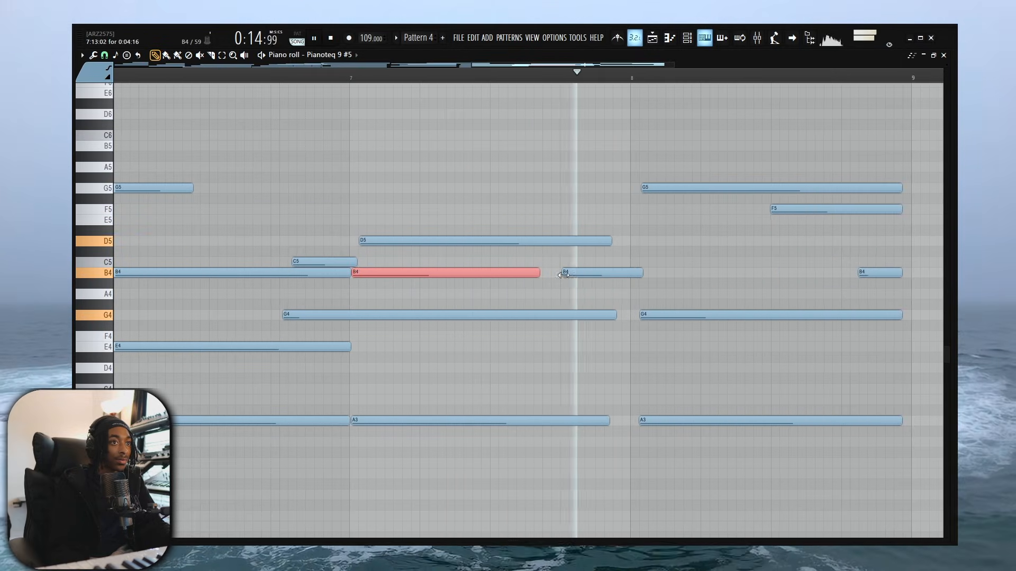
Step: Pull the starts of the A3, G4 and G5 notes at bar 8 slightly earlier, closer to the bar line
ctrl+drag(655, 281, 658, 441)
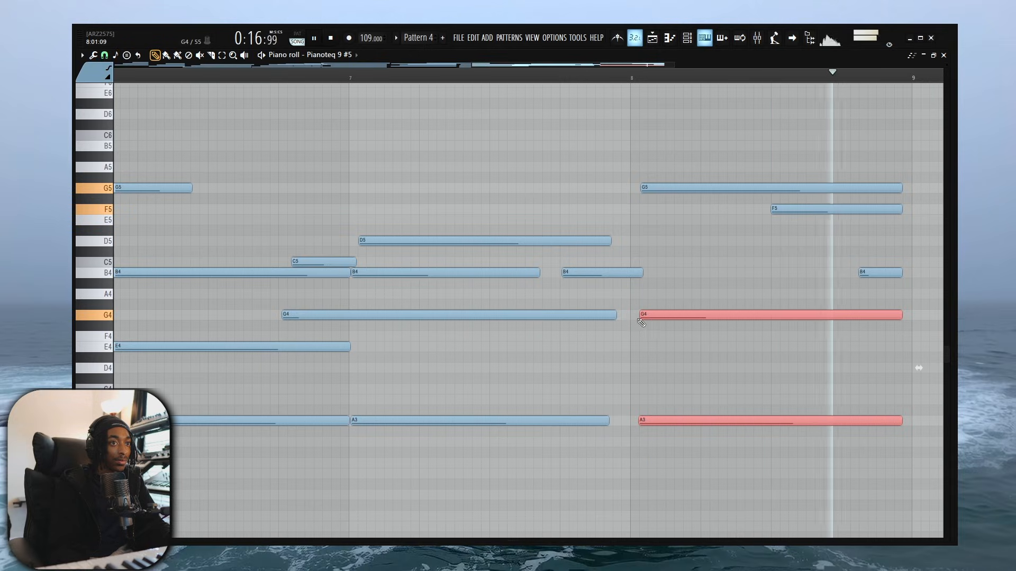
key(space)
drag(641, 317, 636, 317)
key(space)
ctrl+click(702, 247)
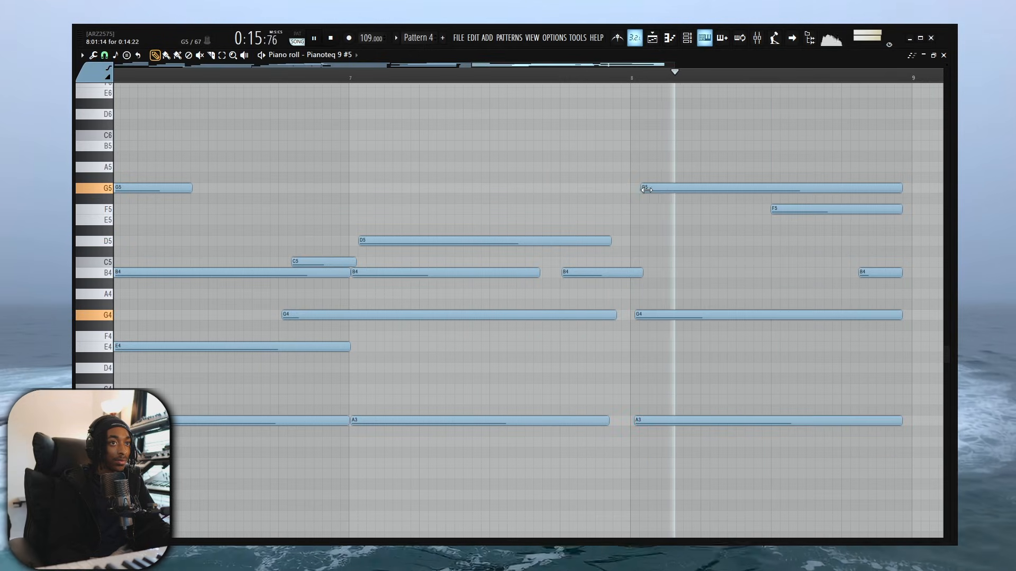
key(space)
drag(646, 189, 641, 189)
Step: Lower the F5 note in bar 8 to B4 and delete the short B4 near the end of that bar
mouse_move(826, 206)
mouse_down()
mouse_move(829, 233)
mouse_move(828, 220)
mouse_up()
key(space)
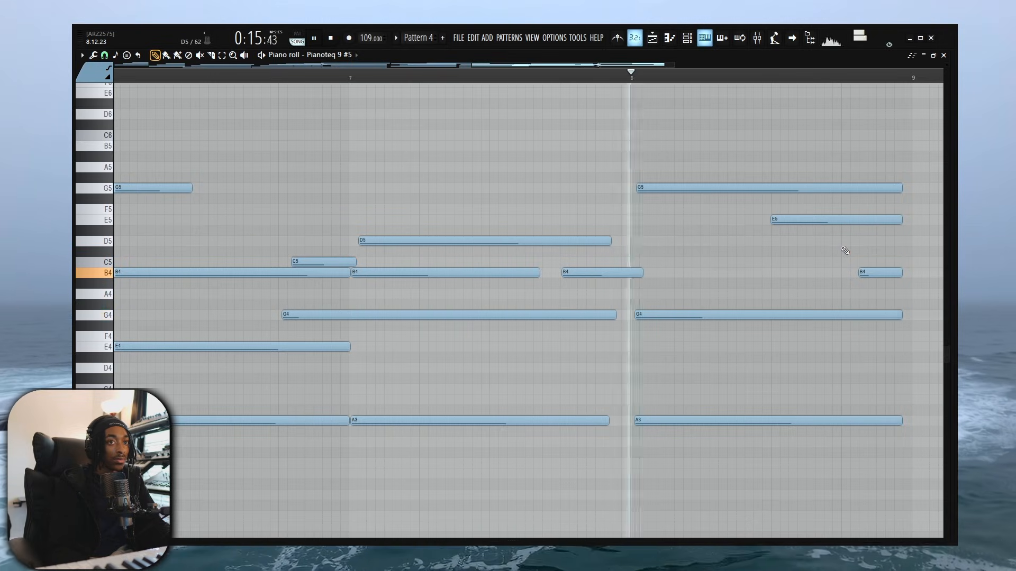
key(space)
drag(810, 220, 810, 283)
key(space)
right_click(873, 273)
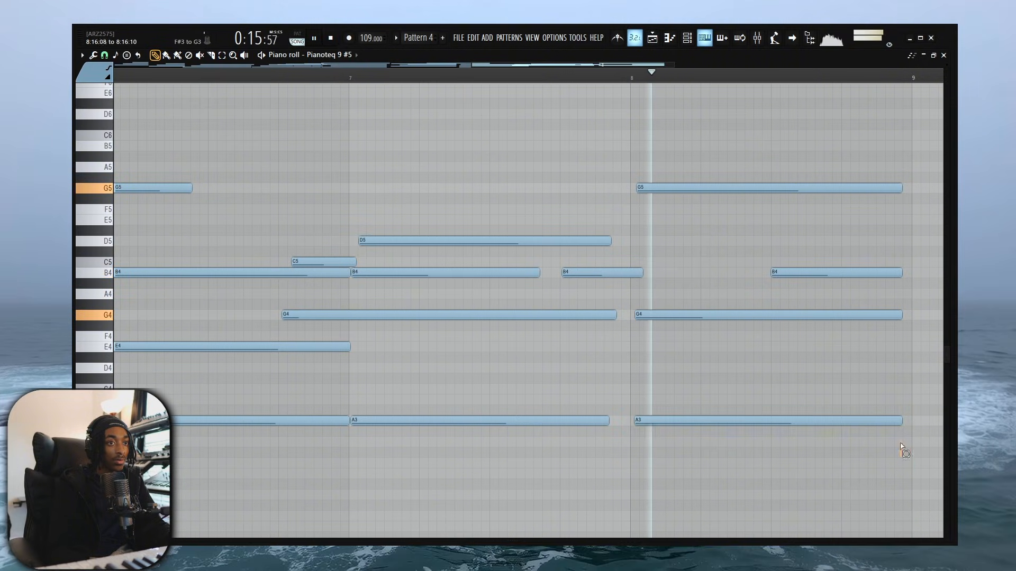
Step: Extend the ends of the A3, G4, B4 and G5 notes in bar 8 to the start of bar 9
drag(903, 456, 854, 136)
scroll(907, 328, down, 1)
scroll(919, 411, up, 4)
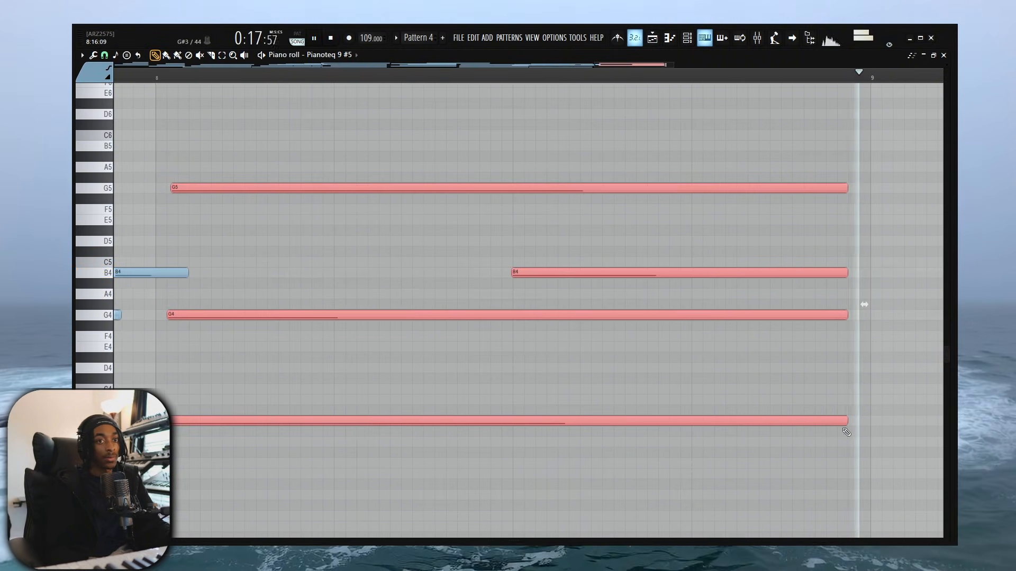
scroll(611, 298, down, 4)
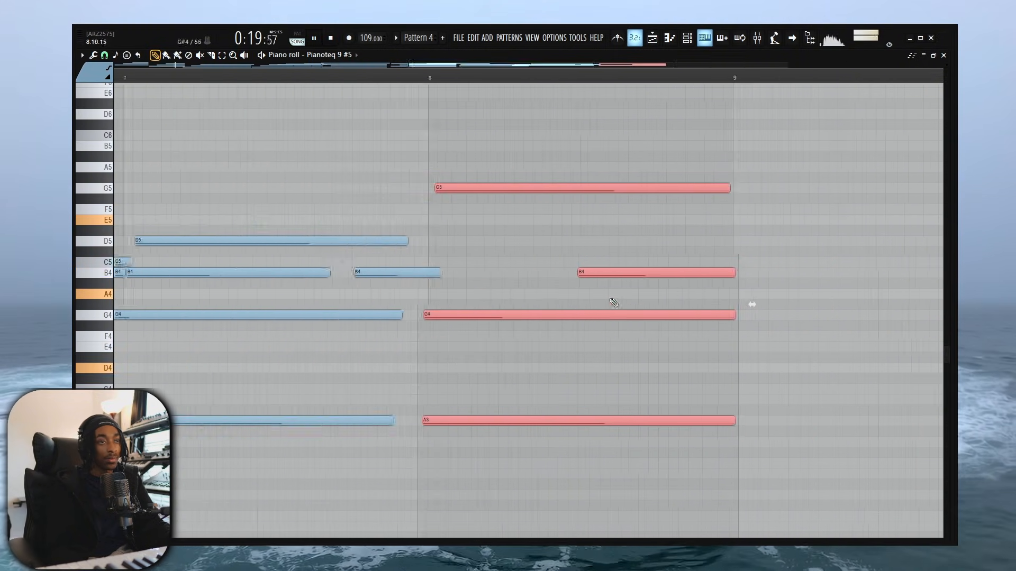
Step: Open the Pianoteq 9 #5 instrument from the piano roll and load the MKII New Age Dreams preset
click(333, 56)
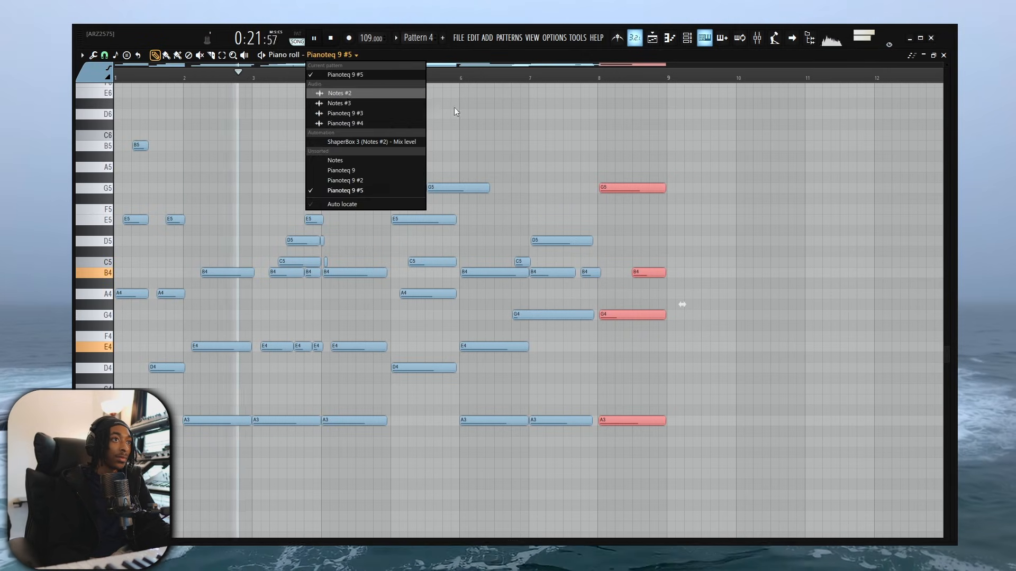
click(454, 113)
right_click(333, 57)
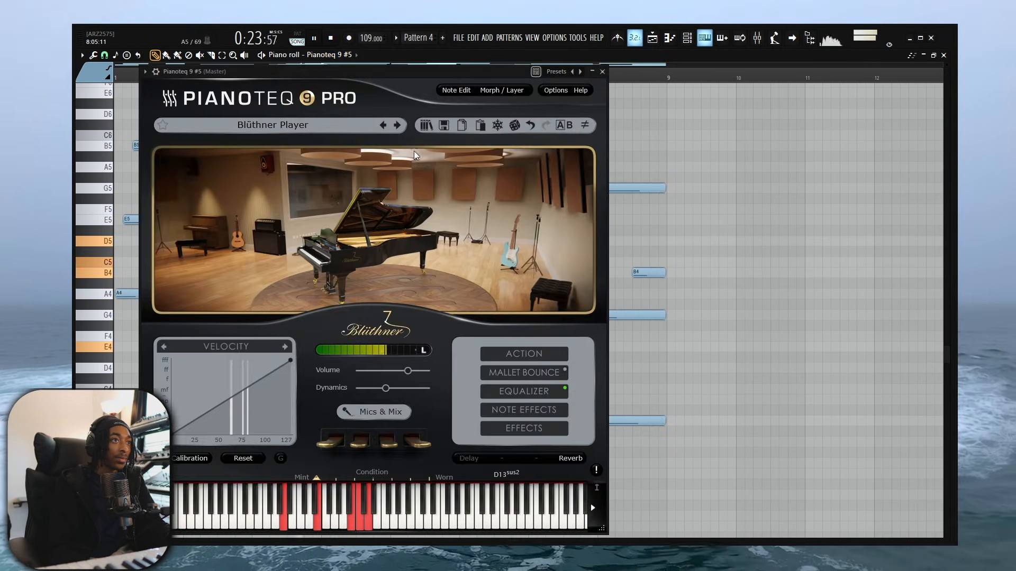
click(286, 126)
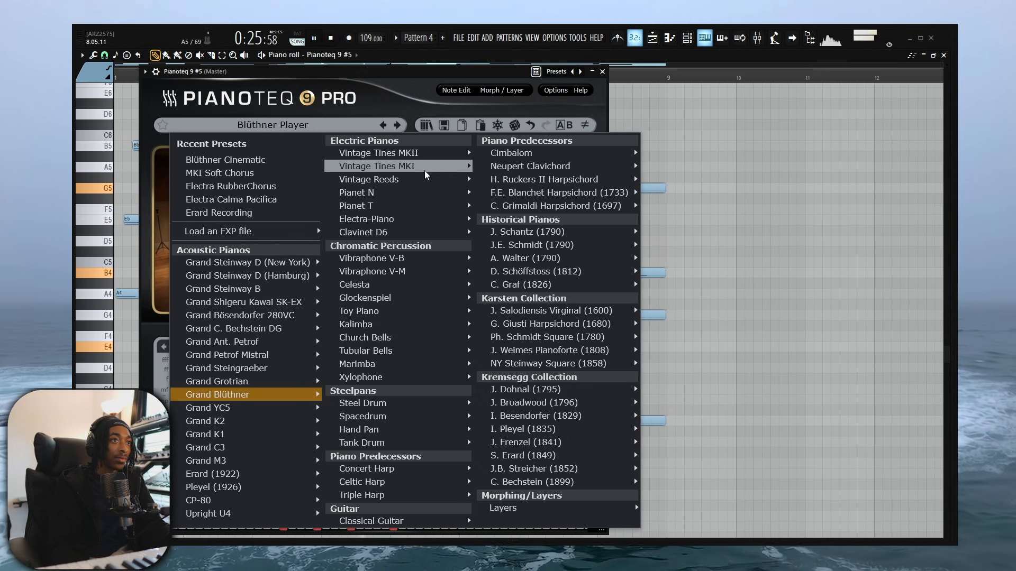
mouse_move(455, 153)
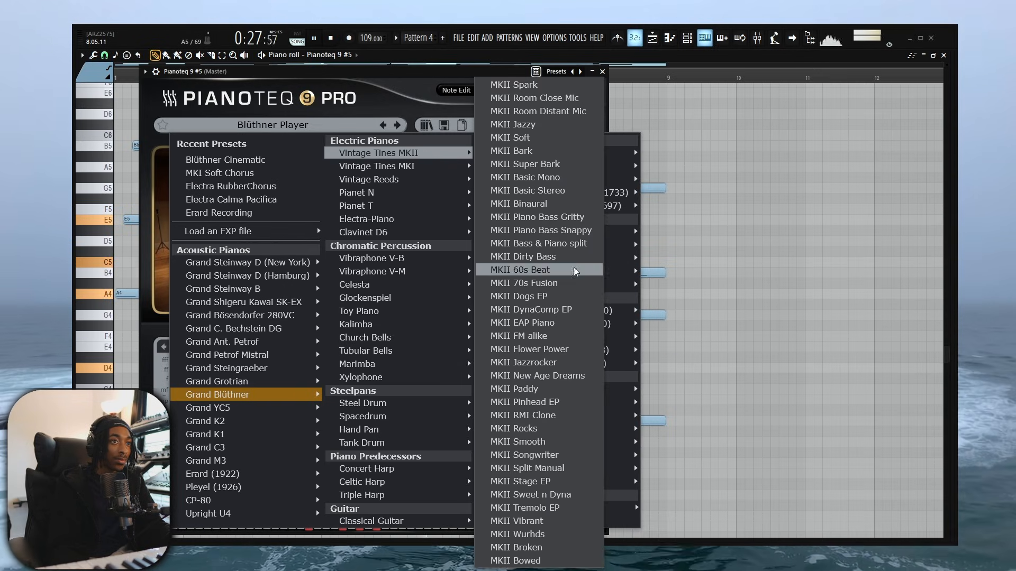
click(694, 322)
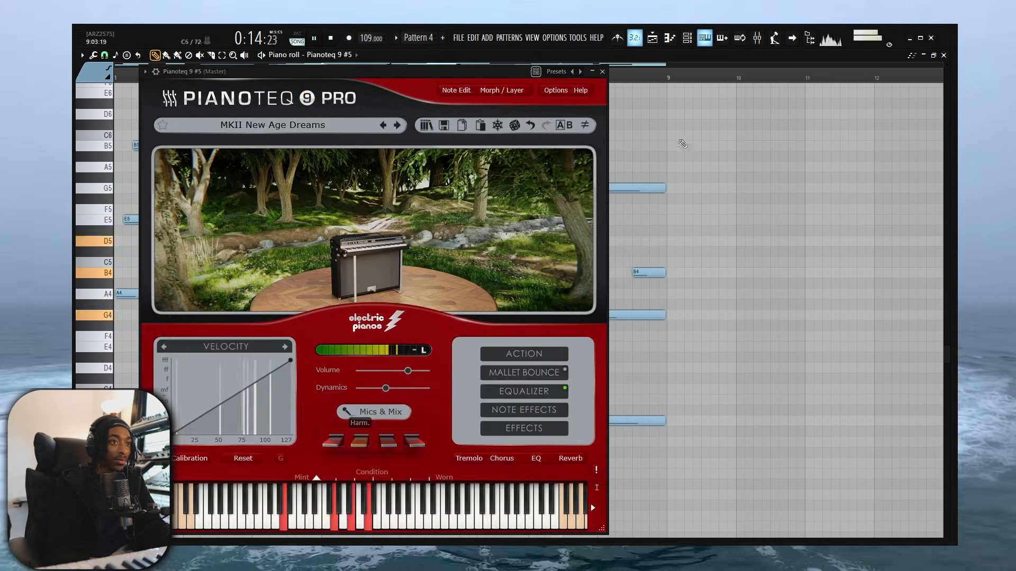
Step: Show the channel rack and playlist, and move the Pianoteq window aside to uncover the start of the arrangement
key(F6)
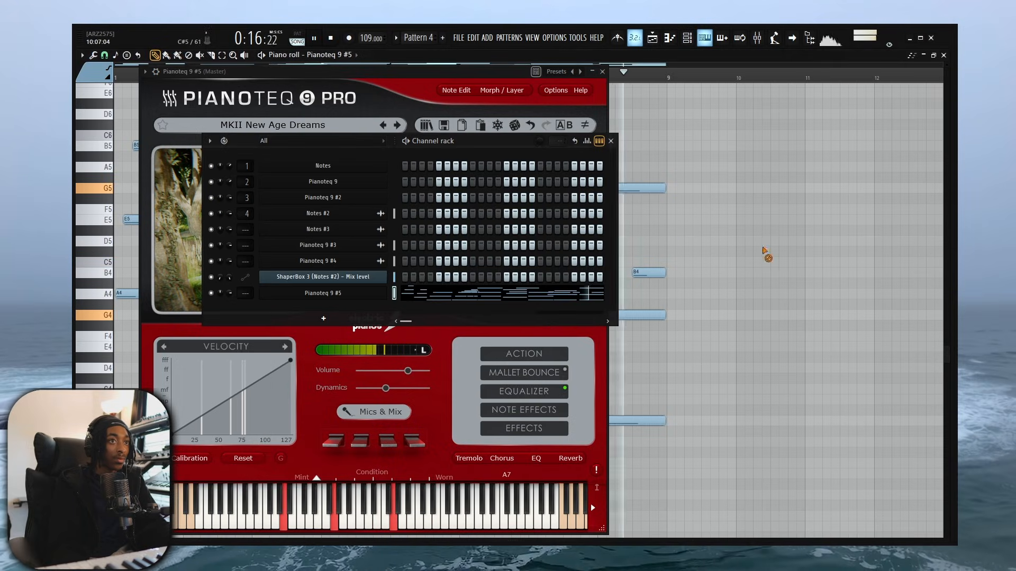
key(F5)
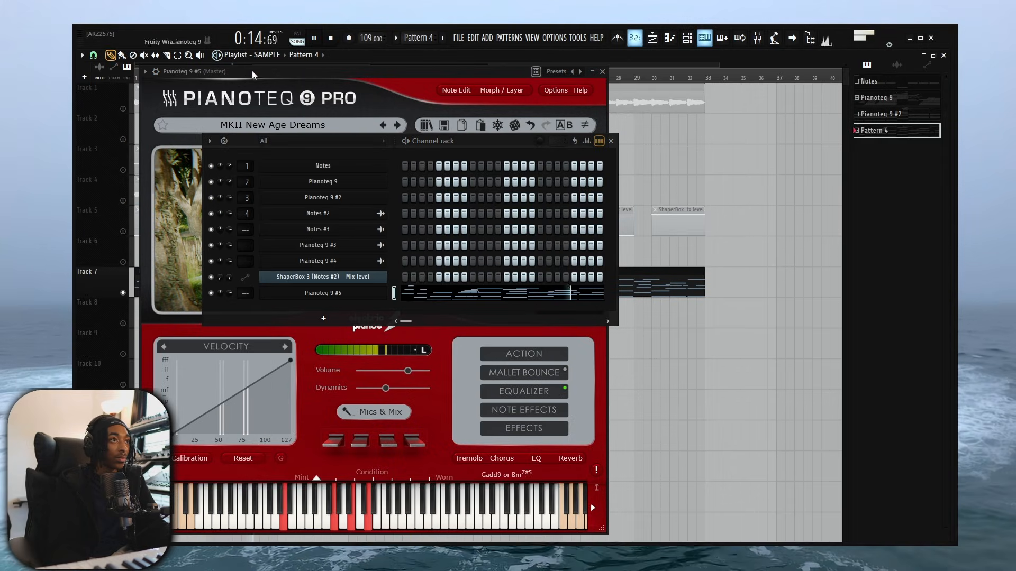
drag(253, 72, 432, 149)
key(space)
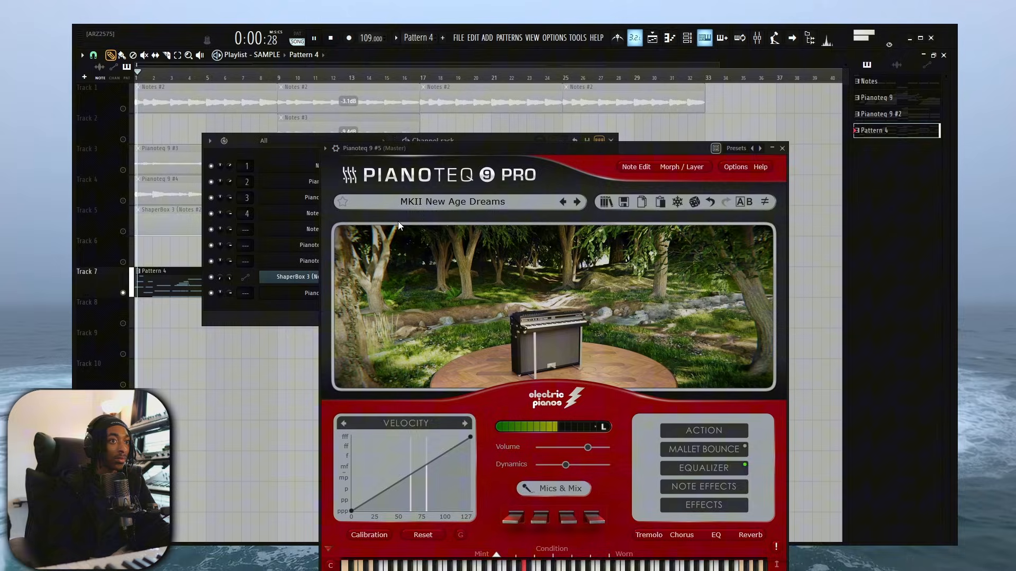
Step: Audition the MKII Songwriter, MKII Stage EP and MKII Sweet n Dyna presets on Pianoteq 9 #5 during playback
click(476, 204)
mouse_move(598, 182)
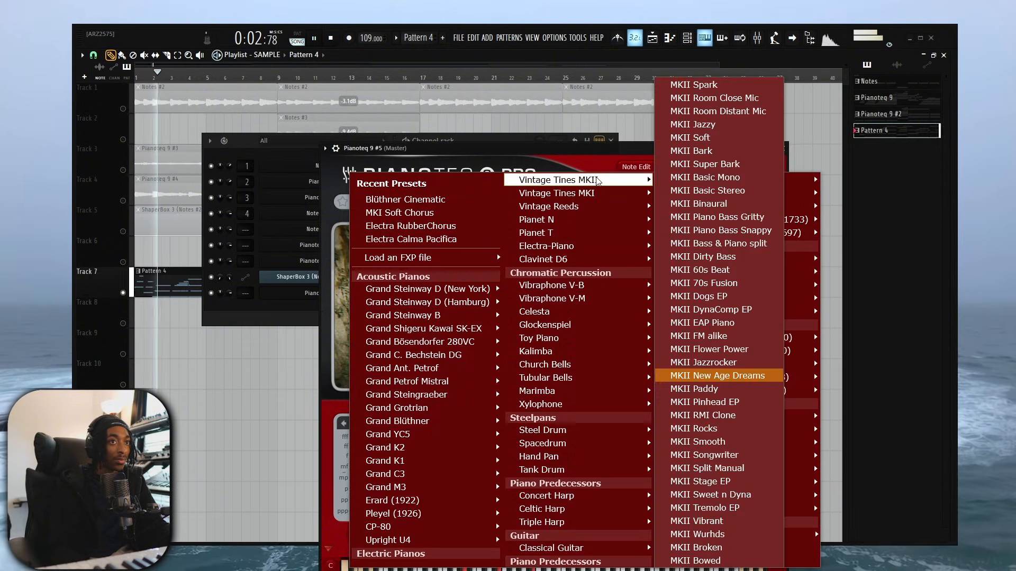
click(704, 456)
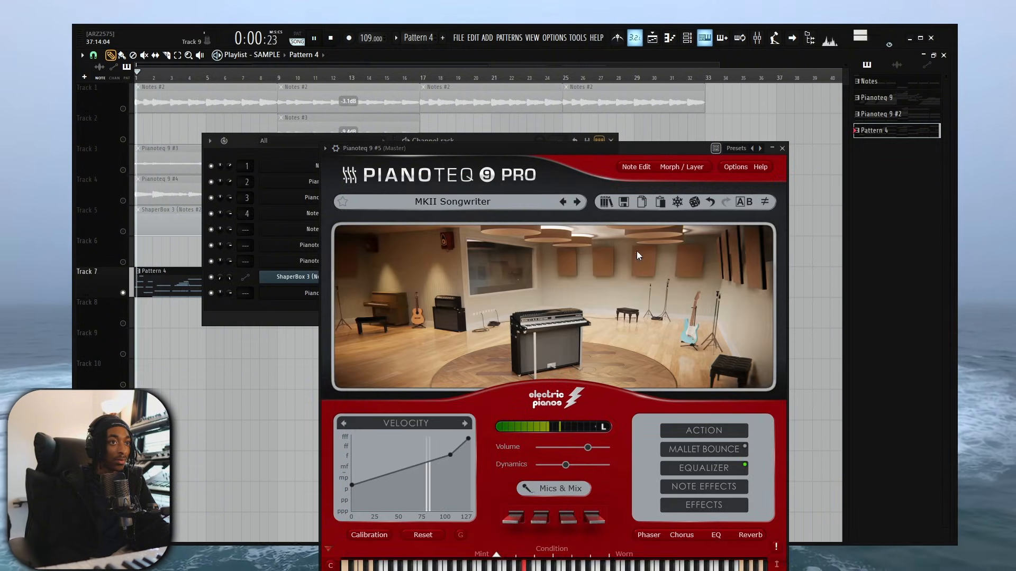
click(580, 201)
click(580, 202)
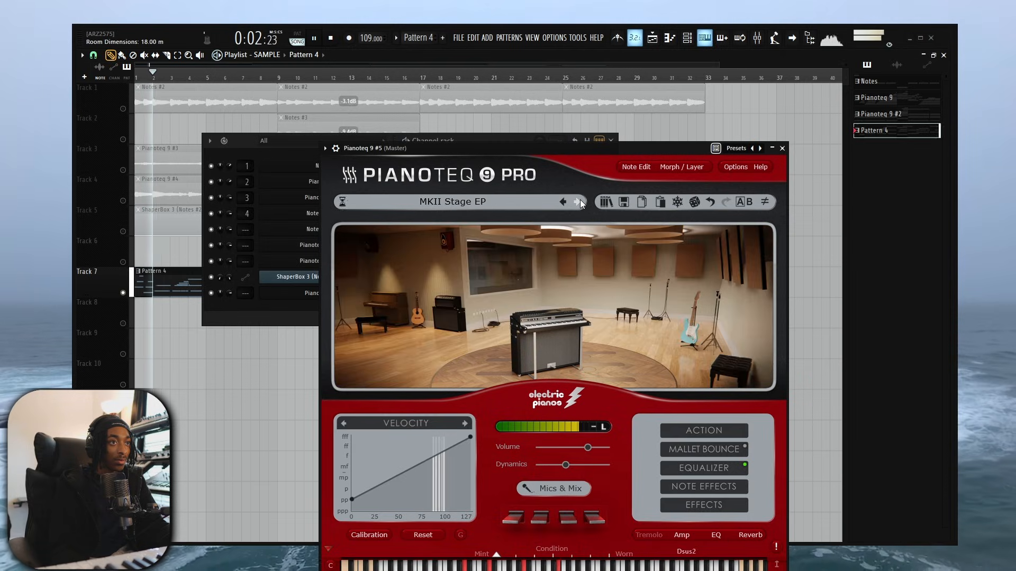
click(580, 201)
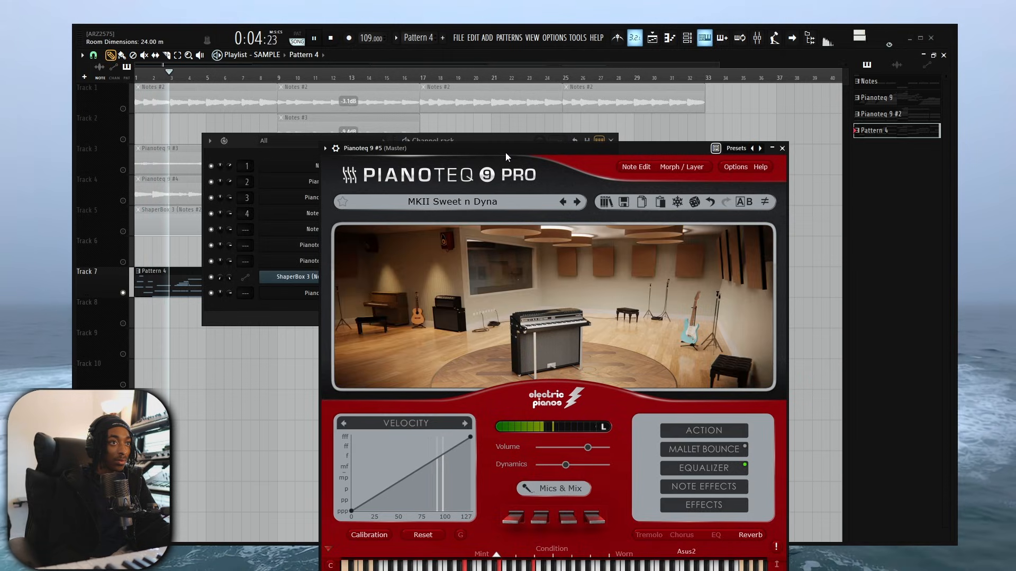
Step: Load the MKI Groovy Chorus preset from Vintage Tines MKI on Pianoteq 9 #5 and keep it after browsing the other instruments
click(481, 205)
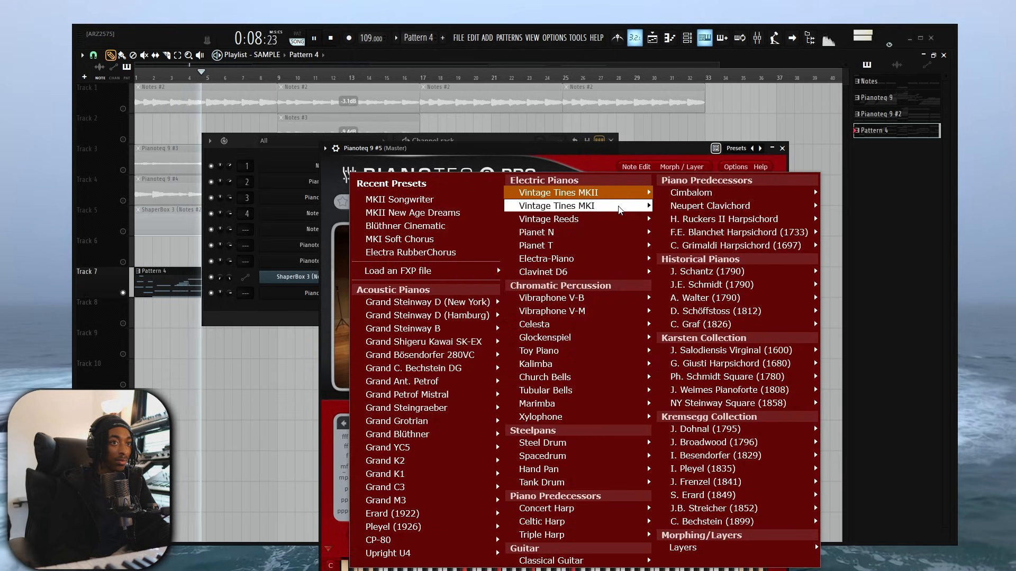
mouse_move(619, 207)
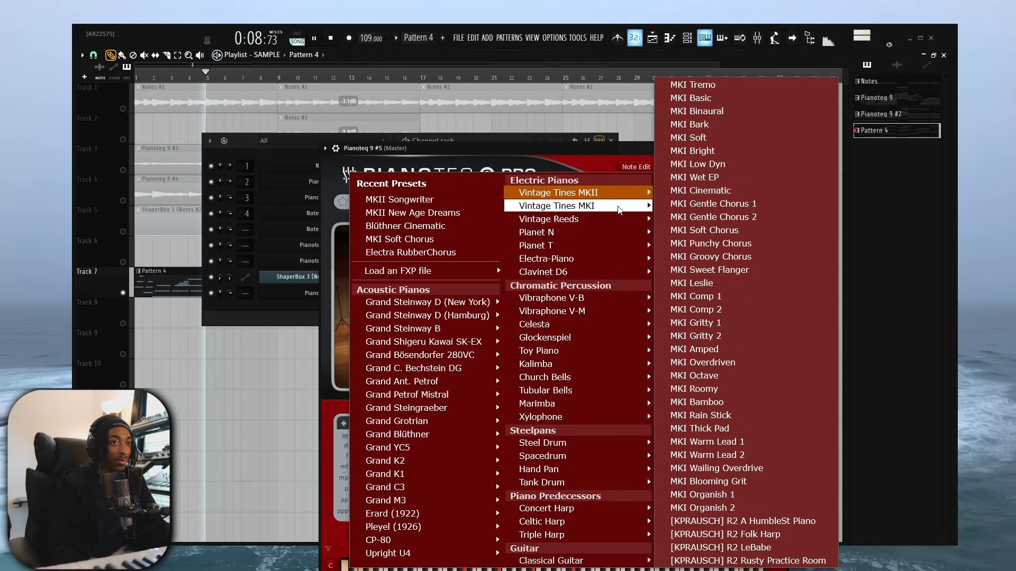
click(762, 257)
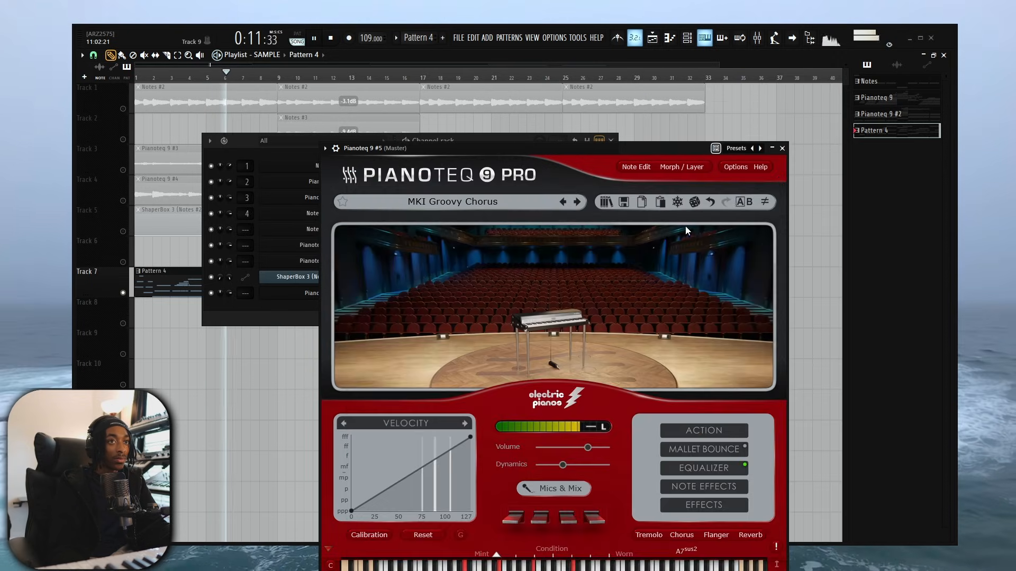
click(472, 202)
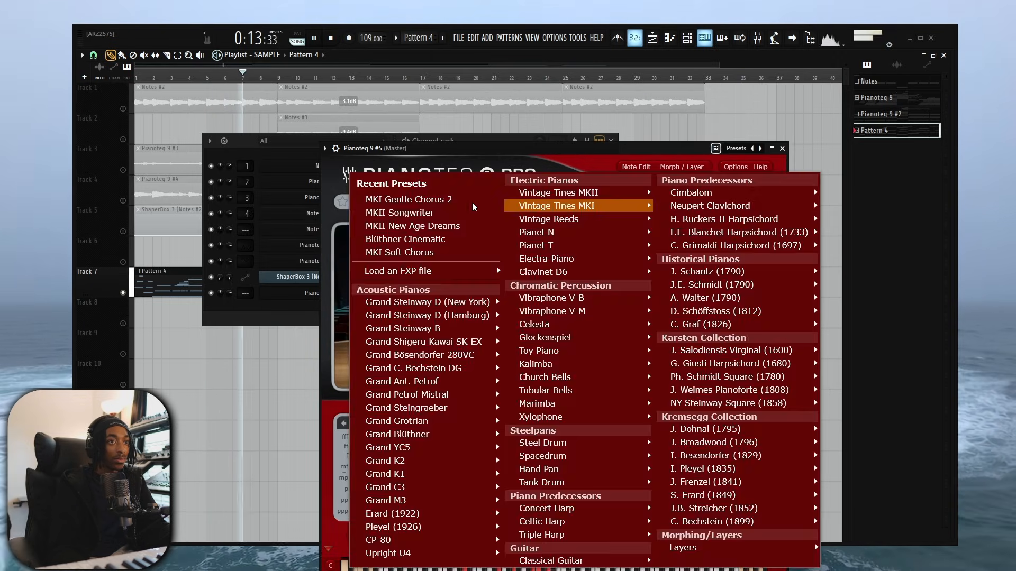
mouse_move(582, 449)
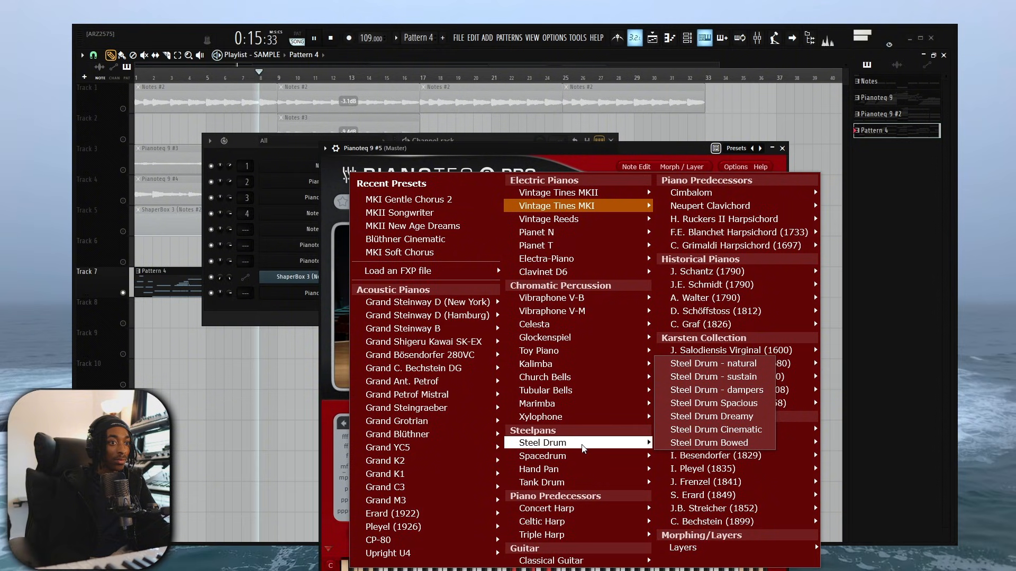
click(276, 451)
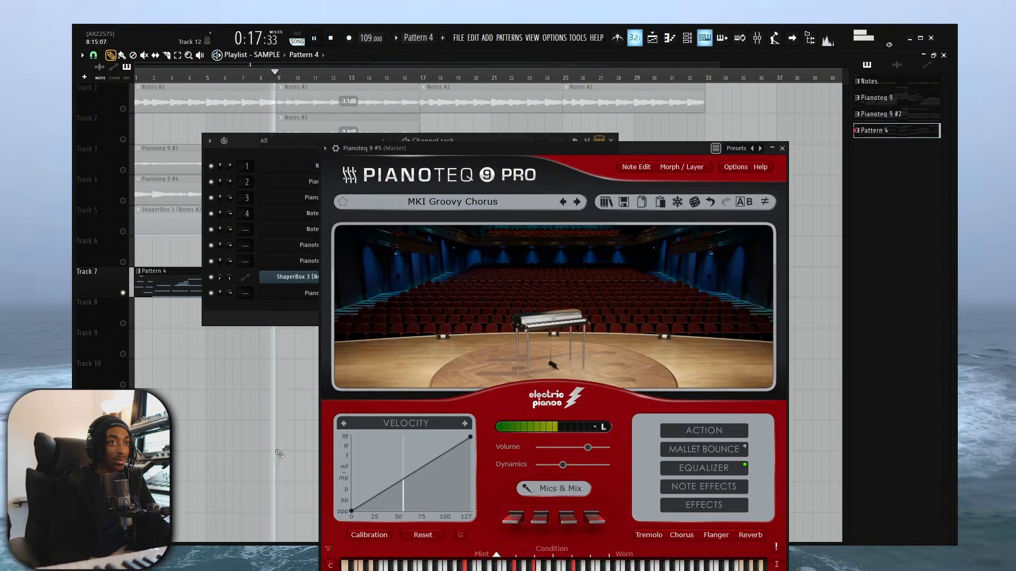
Step: Close the Pianoteq window and record a high melody on Pianoteq 9 #5 into Pattern 4's first eight bars
click(782, 148)
click(171, 74)
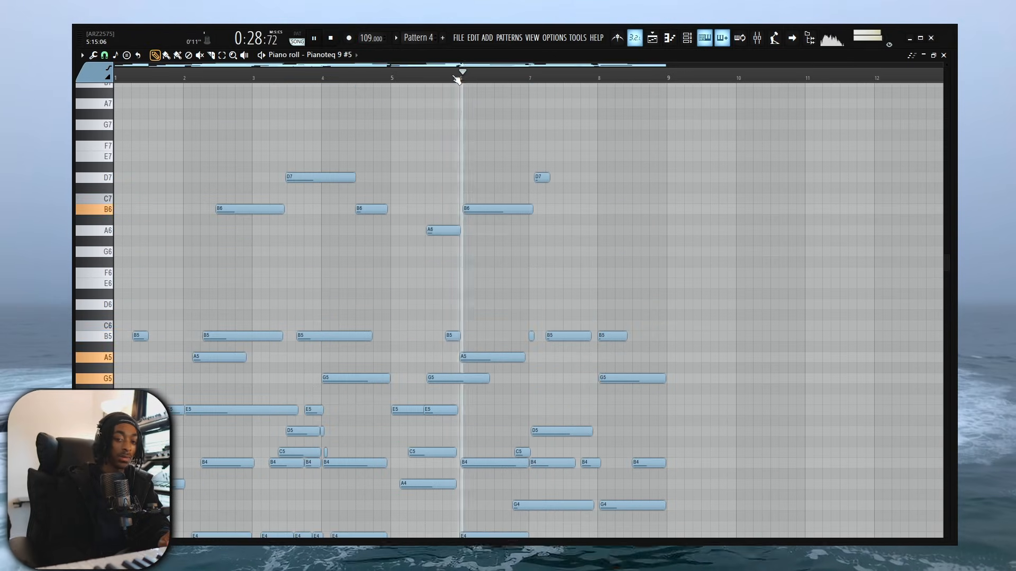
key(r)
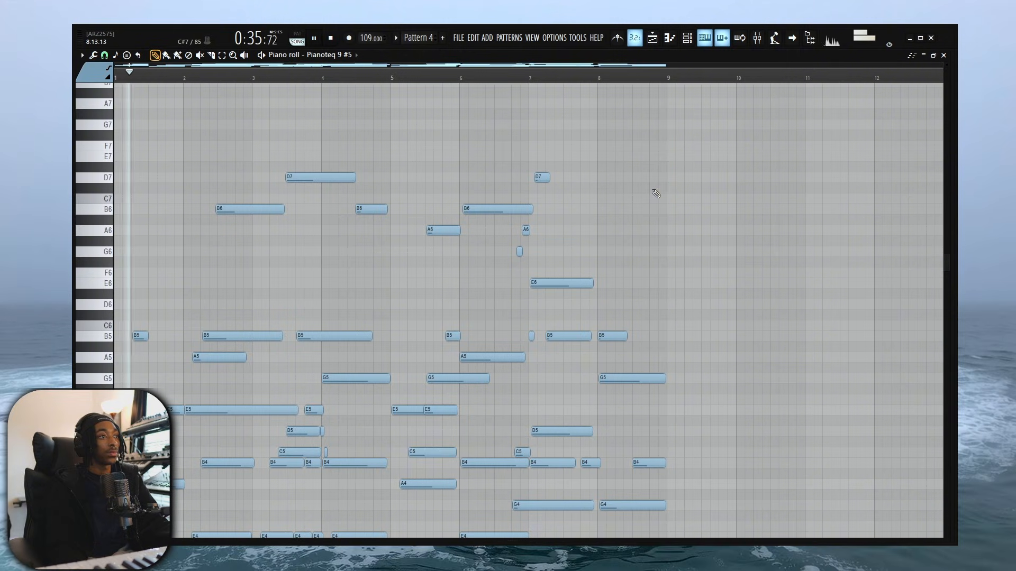
Step: Reopen Pianoteq 9 #5, audition MKI Sweet Flanger and MKI Leslie during playback, and load the MKI Comp 1 preset
click(688, 40)
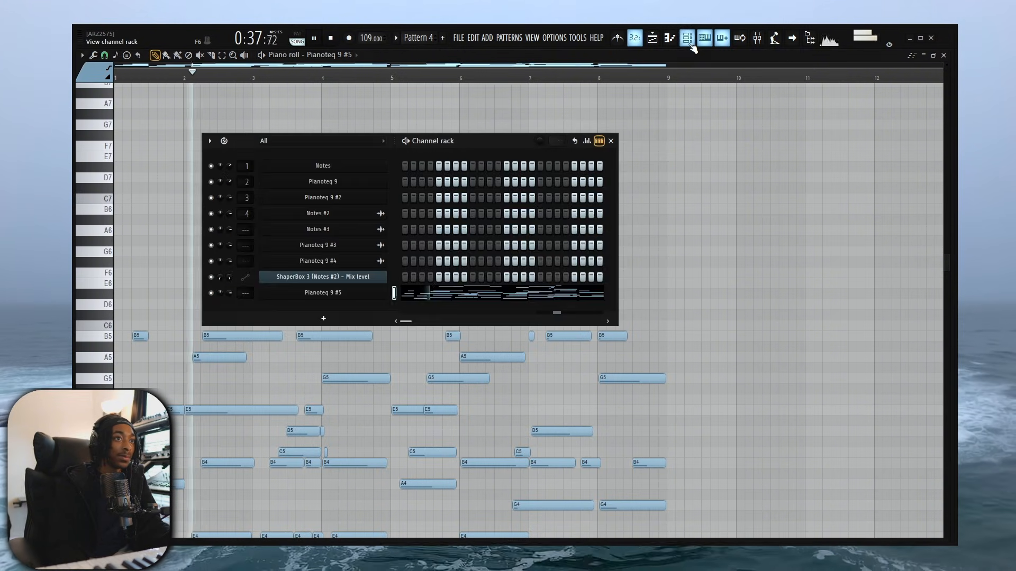
click(355, 296)
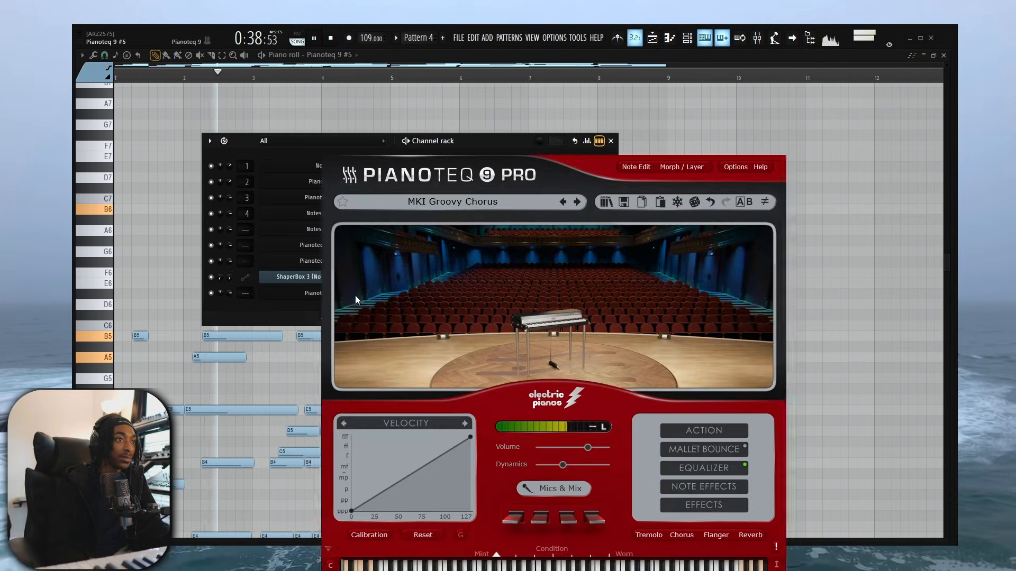
click(577, 202)
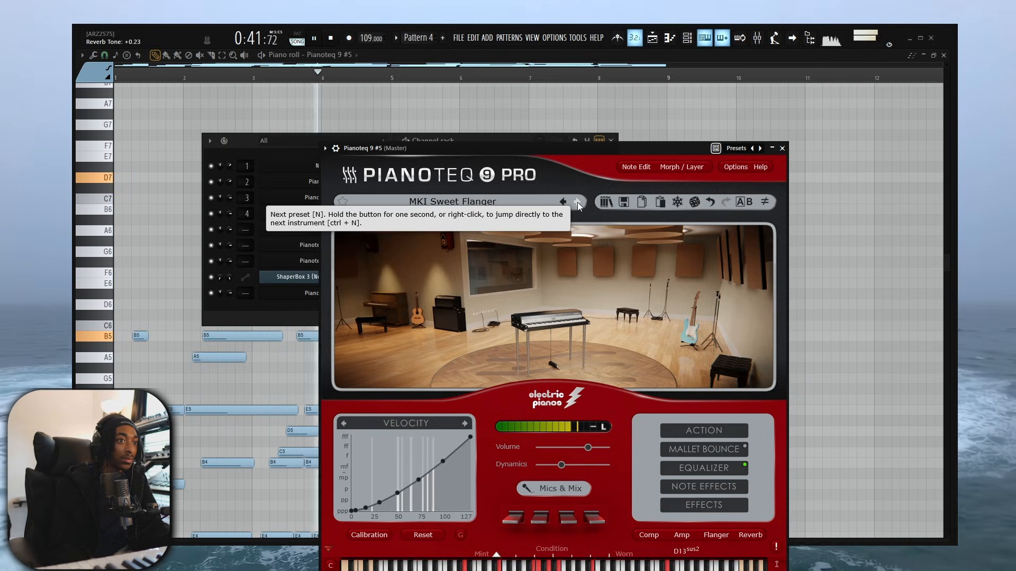
click(577, 202)
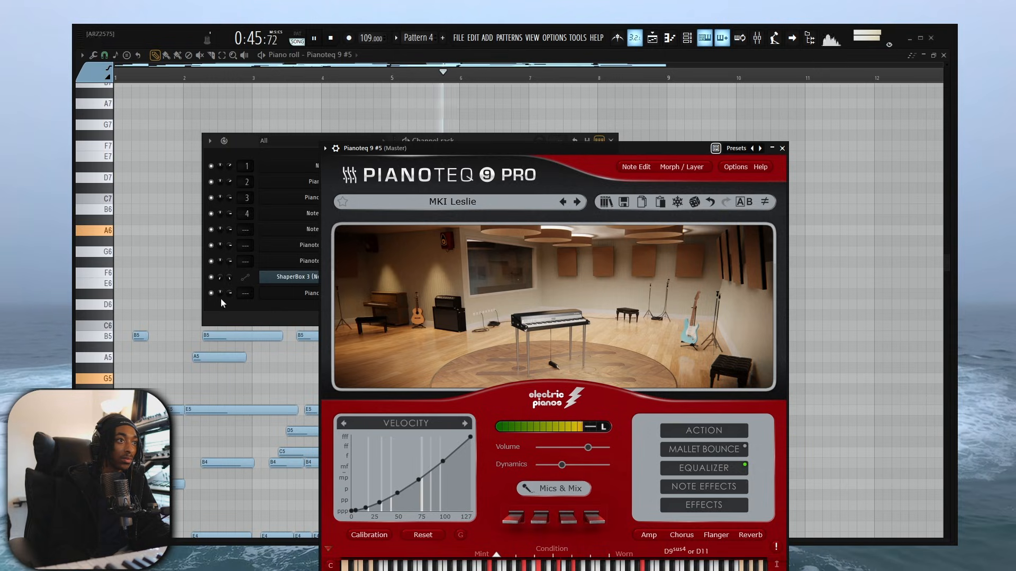
click(577, 203)
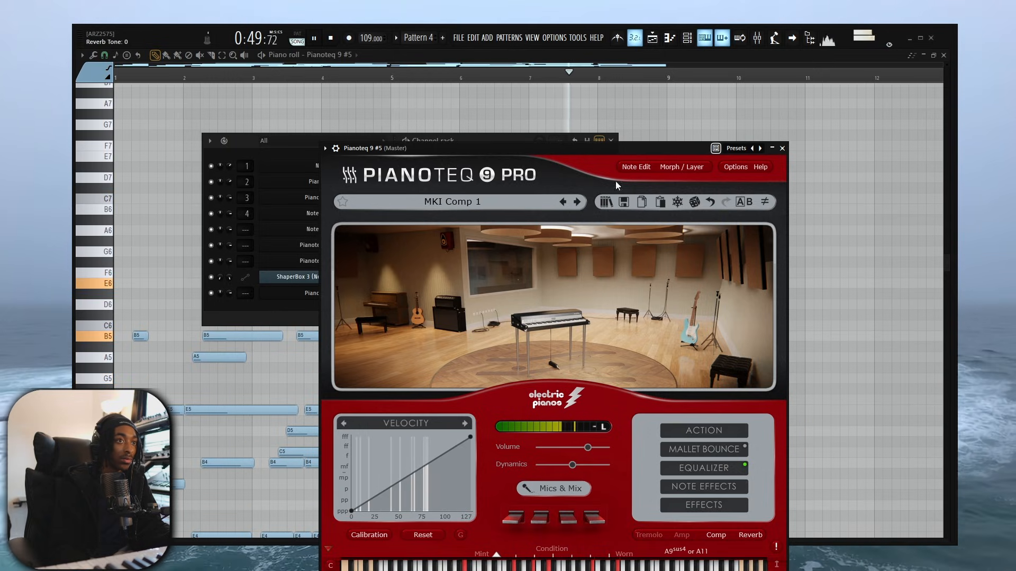
click(783, 148)
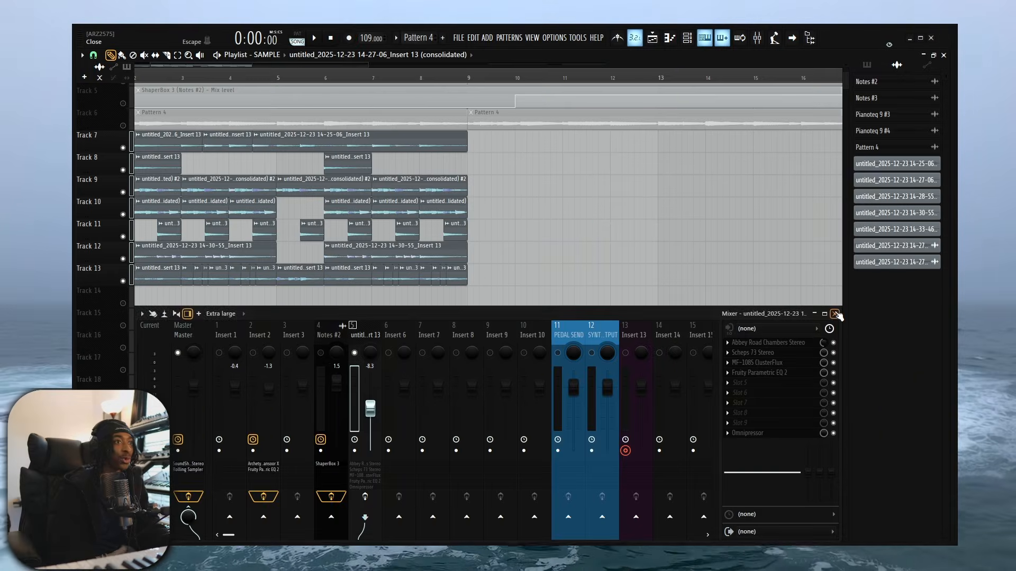
Step: Hide the mixer and listen to the layered audio clips on tracks 7 to 13 from the start of the playlist
click(836, 315)
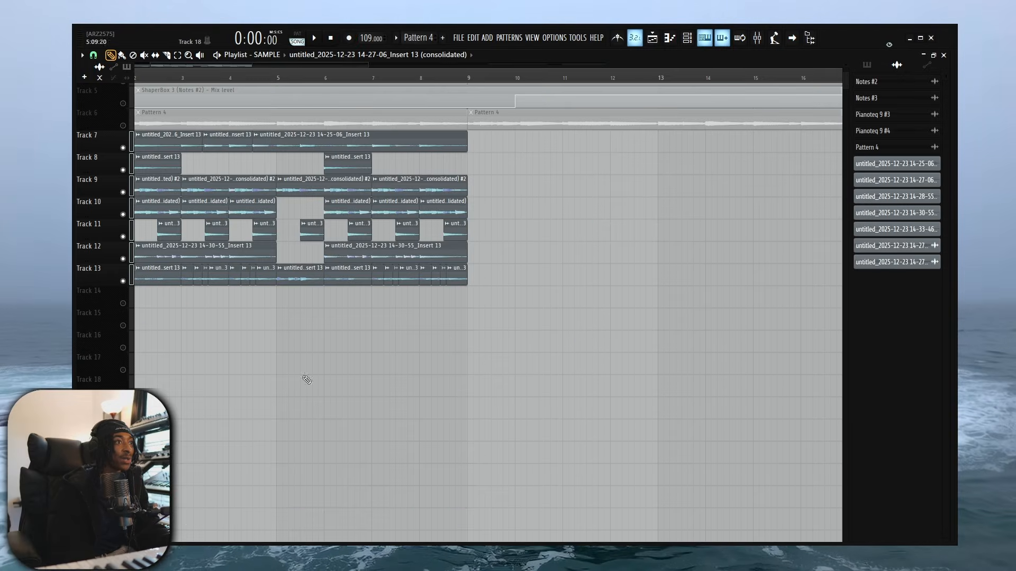
scroll(177, 417, up, 3)
scroll(177, 408, up, 4)
scroll(172, 371, up, 4)
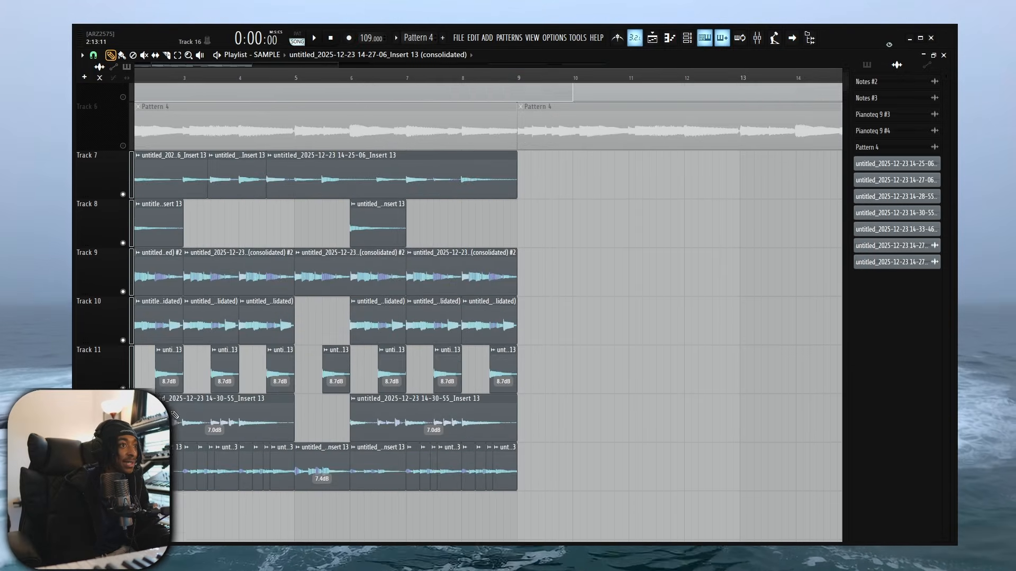
scroll(164, 328, down, 4)
scroll(224, 178, left, 2)
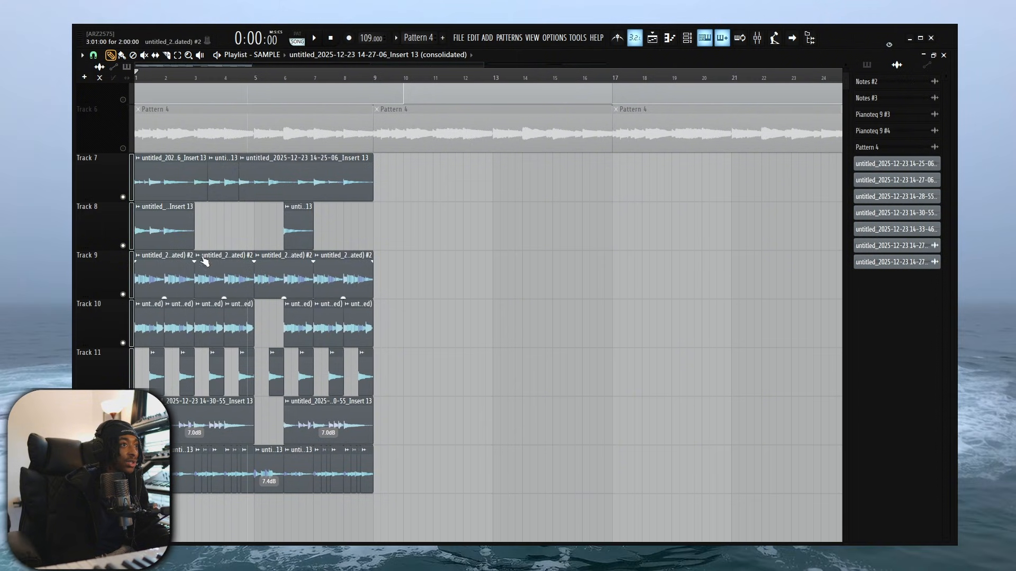
key(space)
scroll(399, 303, down, 3)
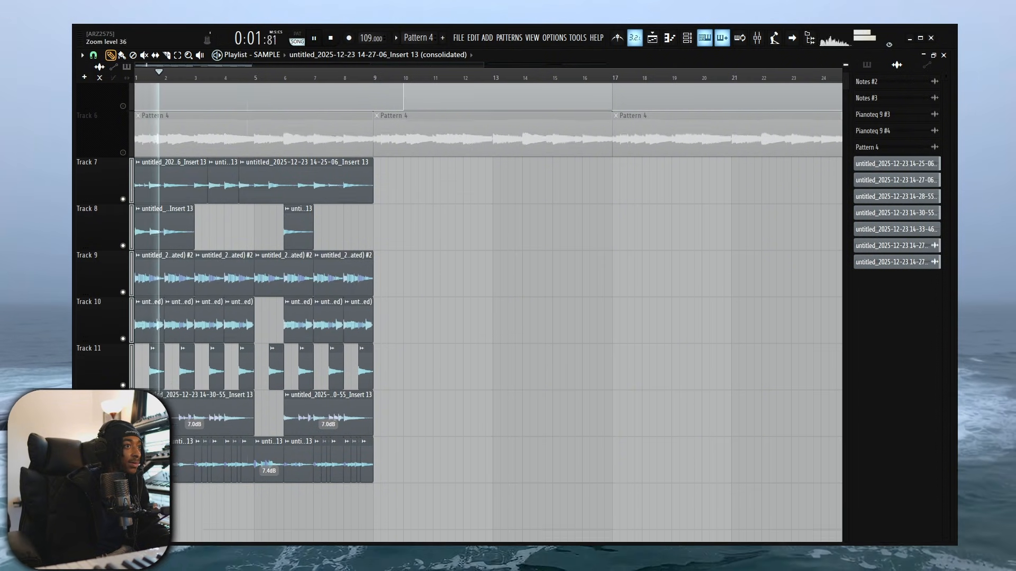
scroll(384, 304, down, 1)
scroll(365, 333, up, 1)
scroll(223, 349, up, 4)
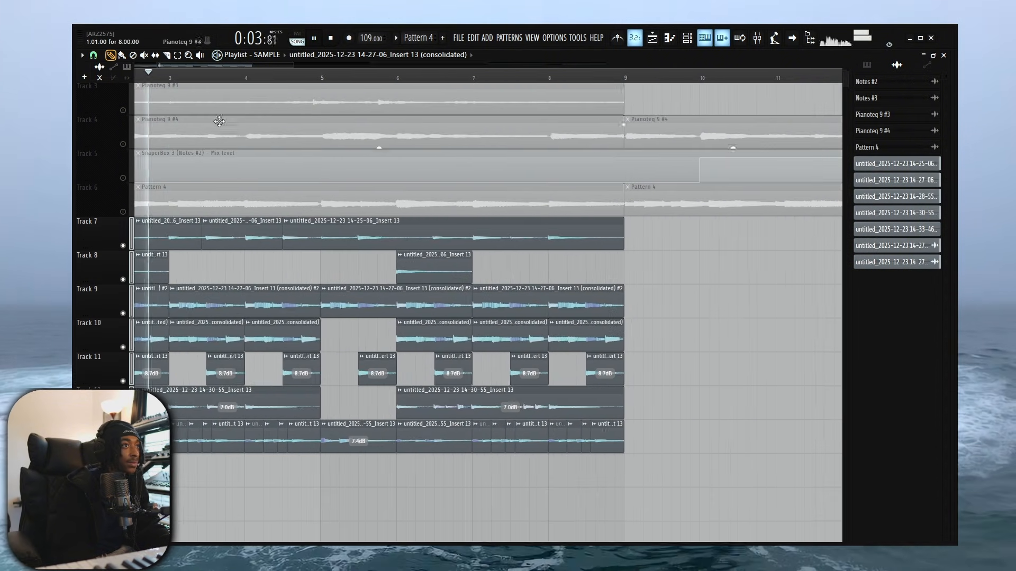
scroll(226, 73, left, 3)
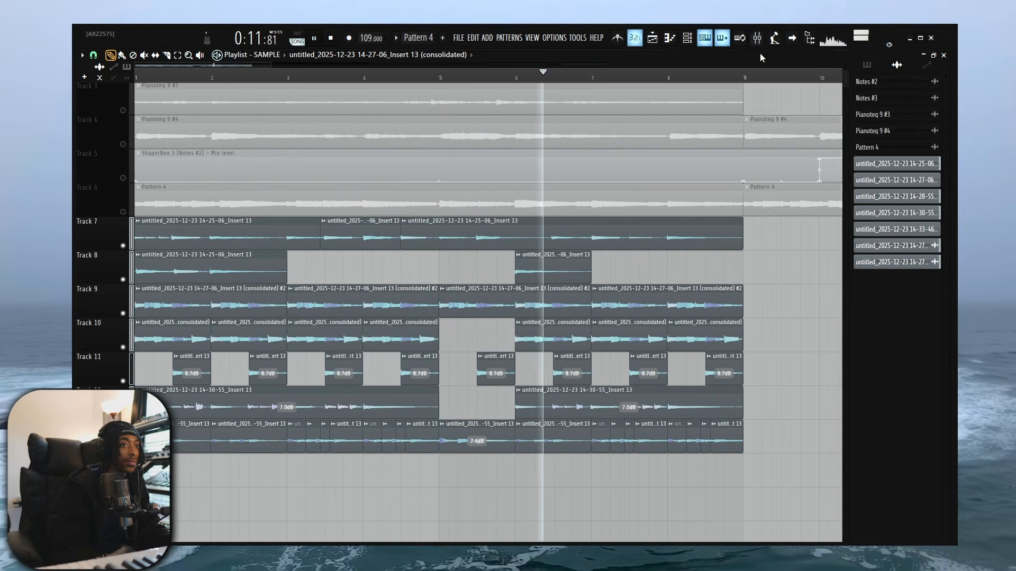
scroll(606, 213, down, 2)
scroll(606, 213, down, 2)
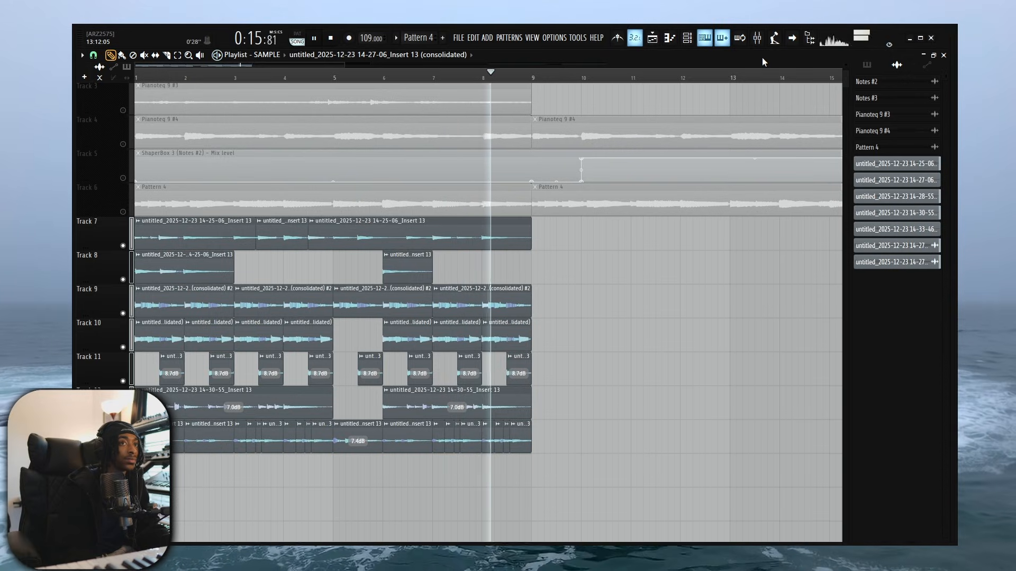
key(space)
Step: Show the mixer and review the Abbey Road Chambers and Scheps 73 settings on the recorded layers' insert
click(767, 39)
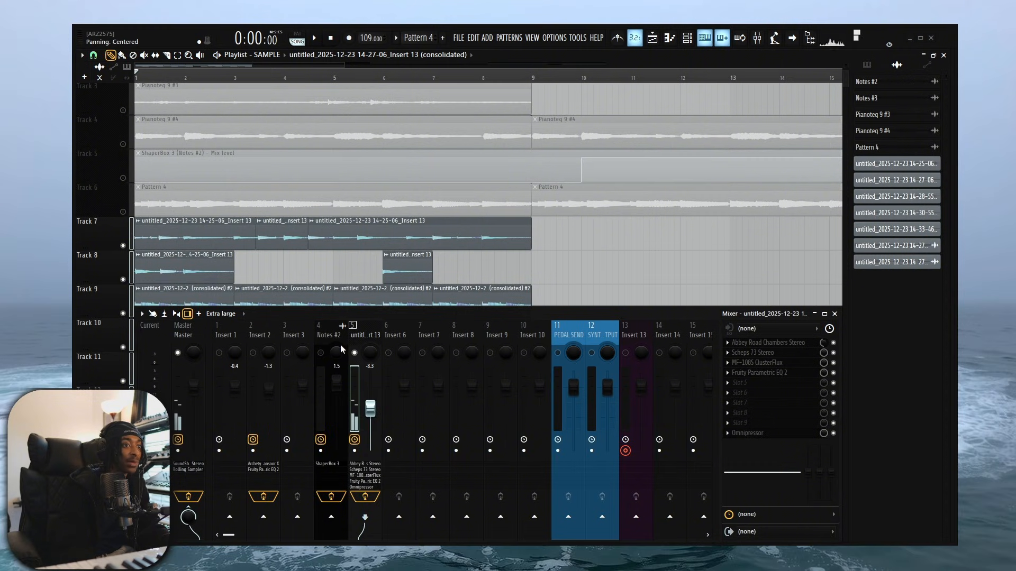
click(780, 345)
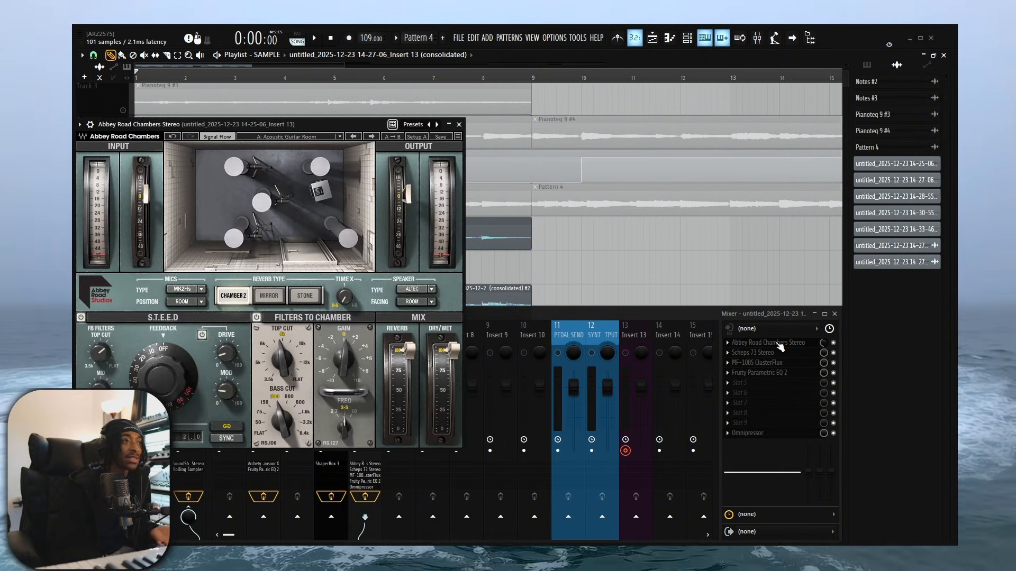
click(460, 124)
drag(269, 153, 289, 144)
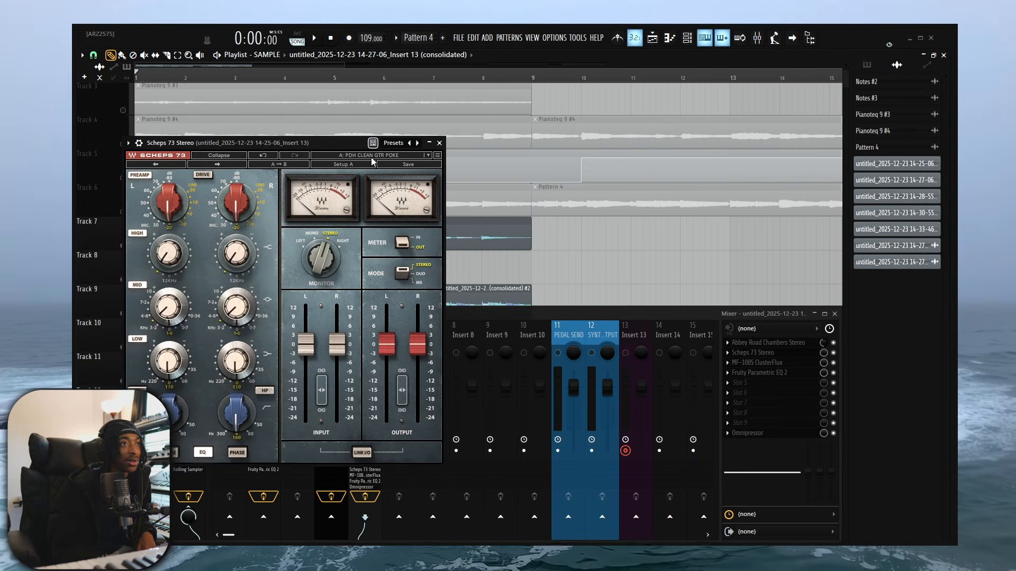
click(439, 143)
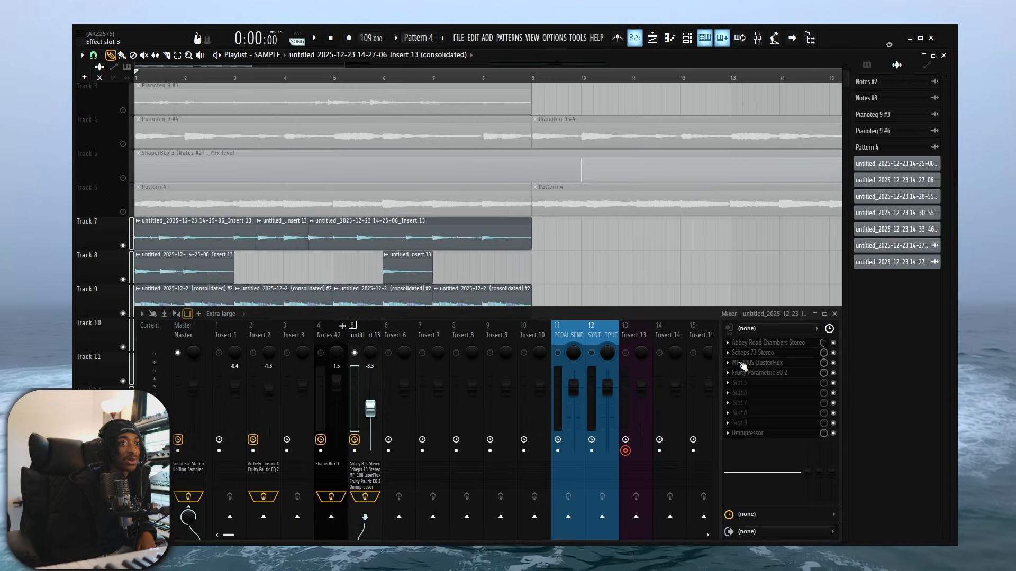
Step: Review the MF-108S ClusterFlux, Fruity Parametric EQ 2 and Omnipressor effects on the recorded layers' insert
click(742, 364)
drag(295, 111, 349, 146)
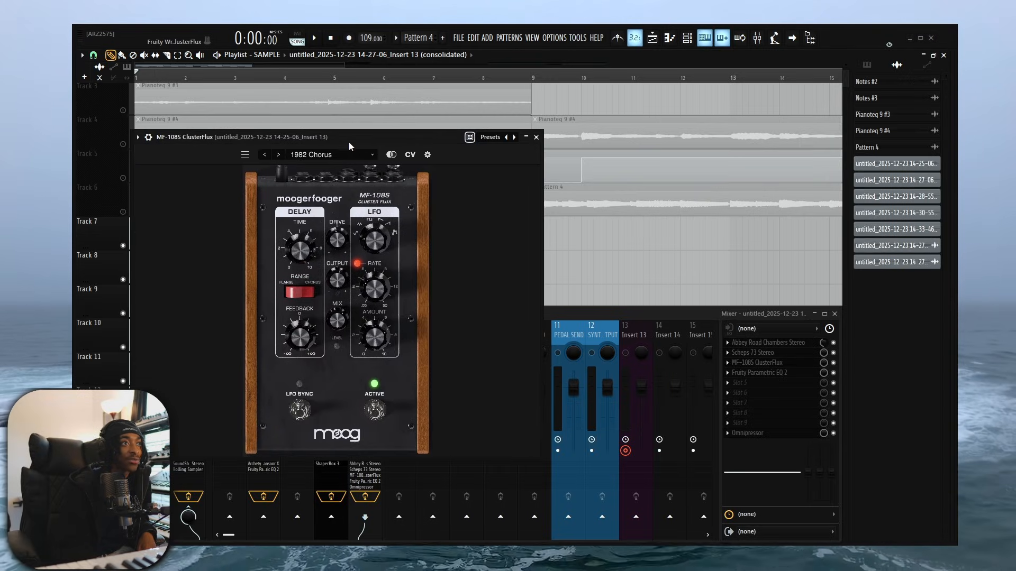
click(536, 138)
click(759, 373)
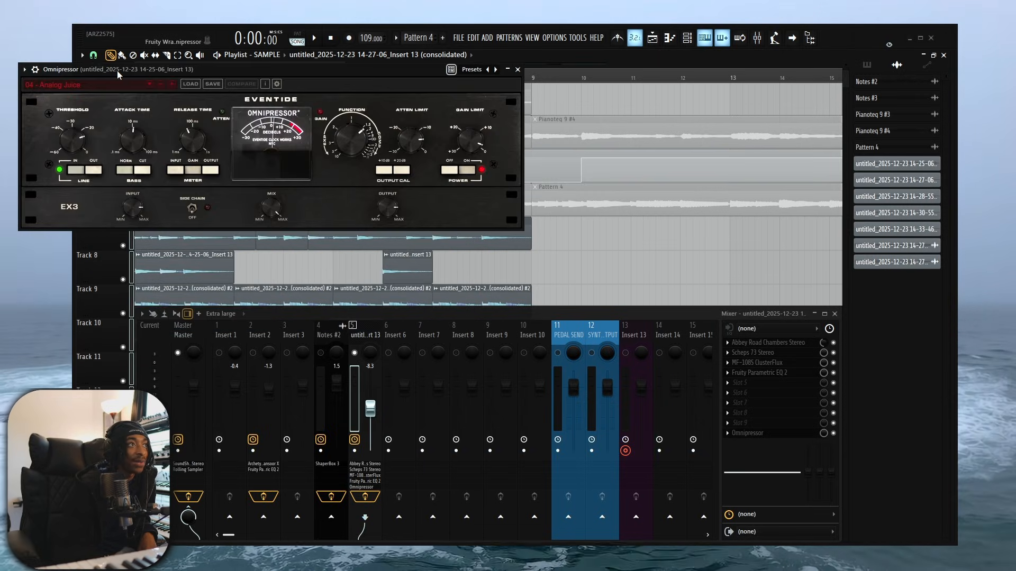
drag(118, 73, 217, 189)
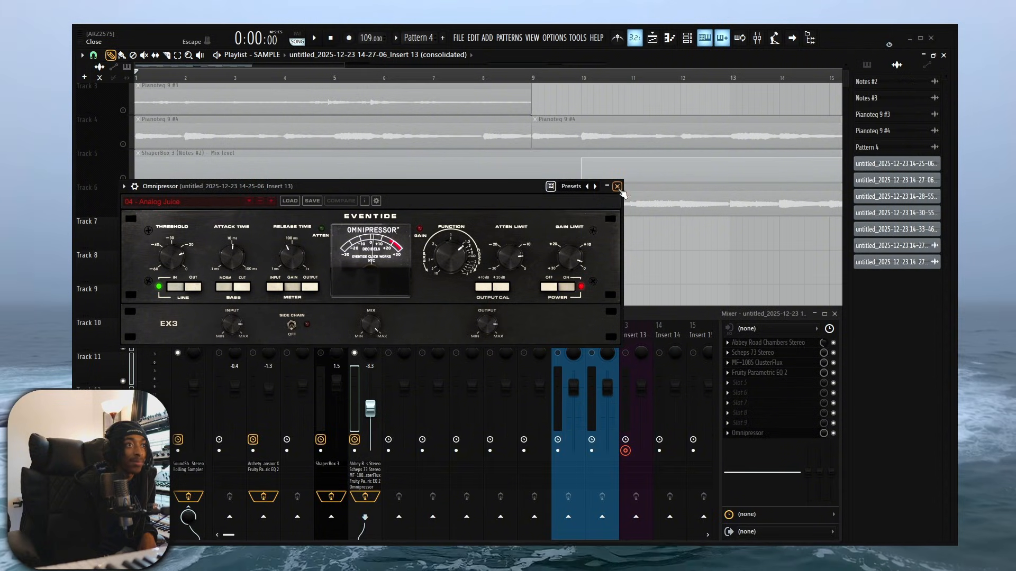
click(617, 186)
Step: Play the processed layers on tracks 7 to 13 again with the mixer hidden, and stop playback
key(space)
scroll(682, 275, down, 5)
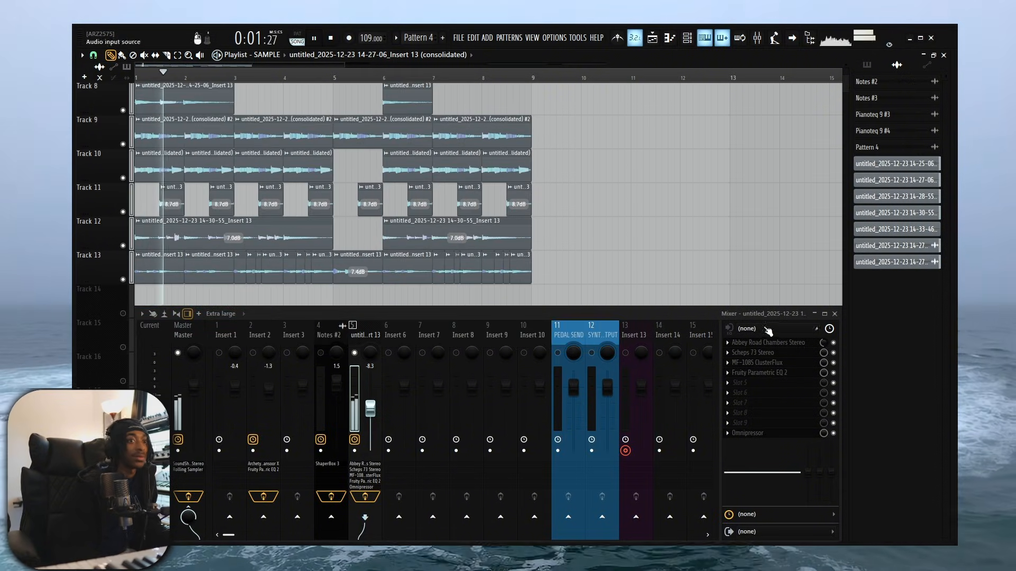
key(F9)
scroll(597, 344, up, 3)
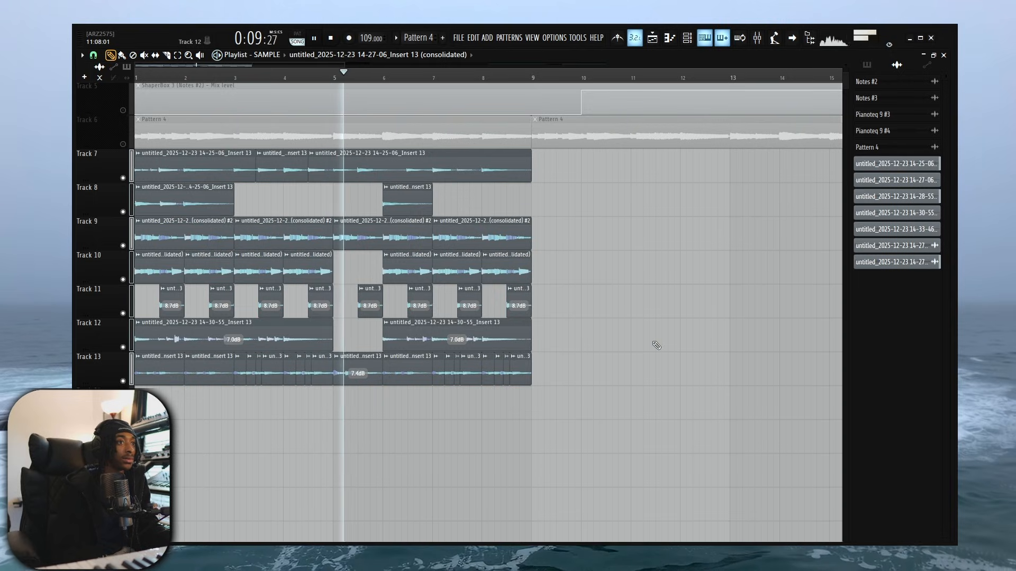
key(space)
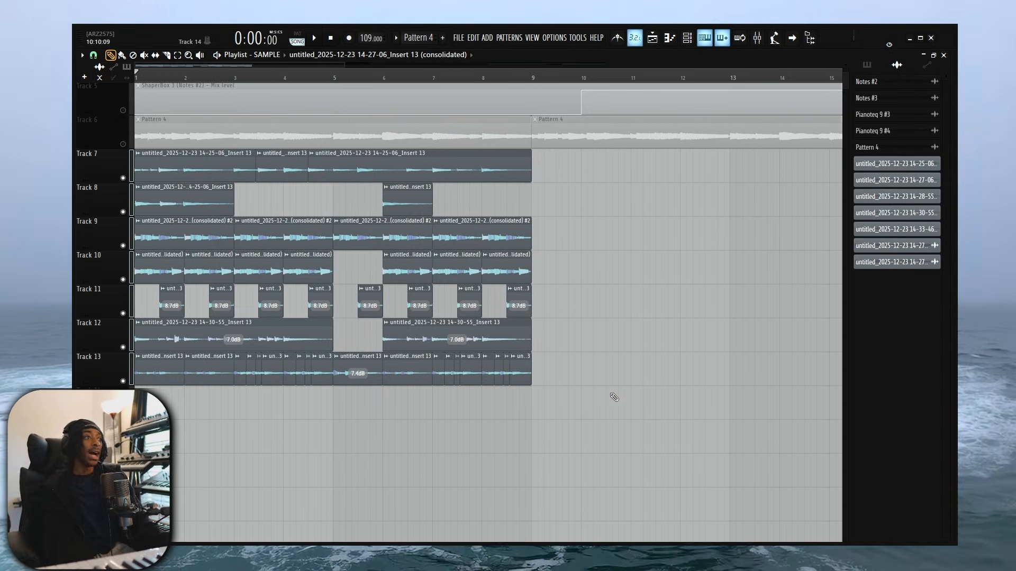
scroll(613, 398, down, 2)
scroll(692, 259, up, 4)
click(758, 41)
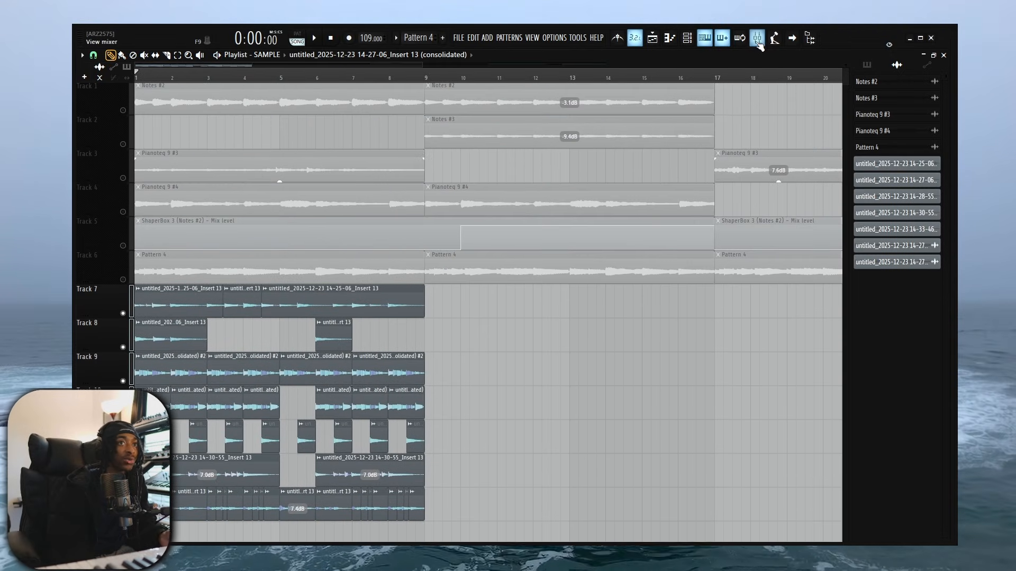
click(758, 41)
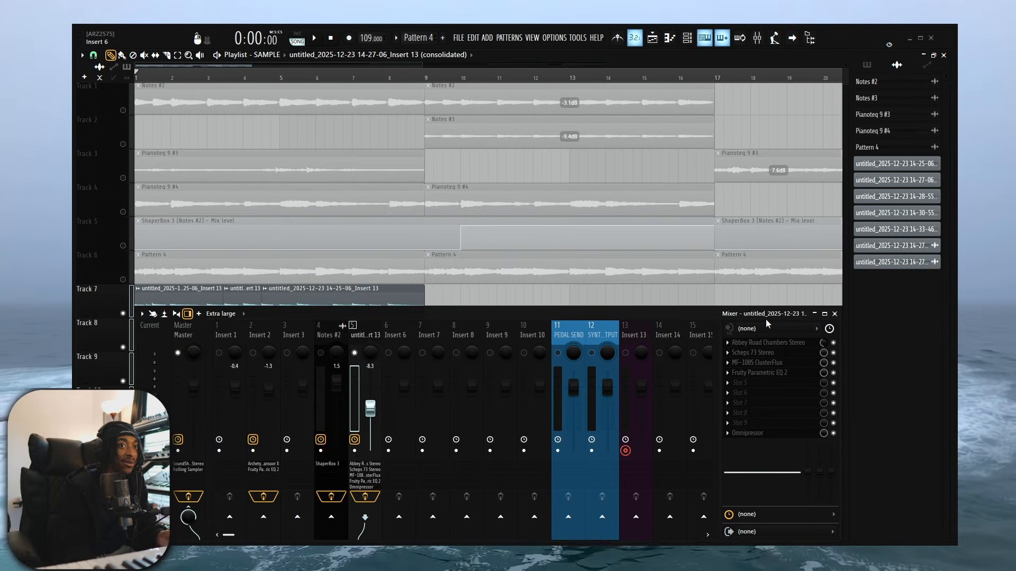
click(834, 314)
scroll(494, 417, down, 4)
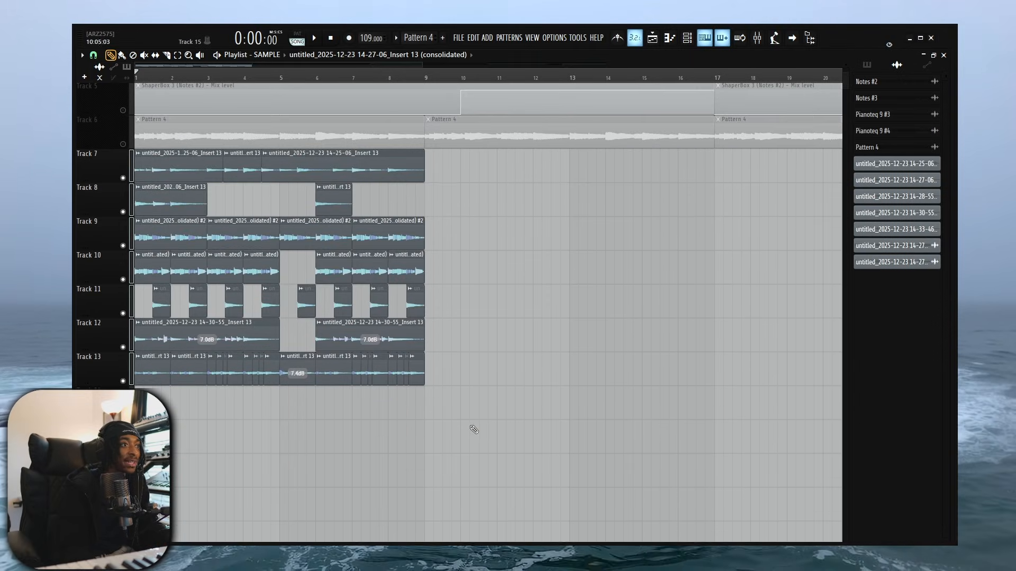
scroll(444, 392, up, 4)
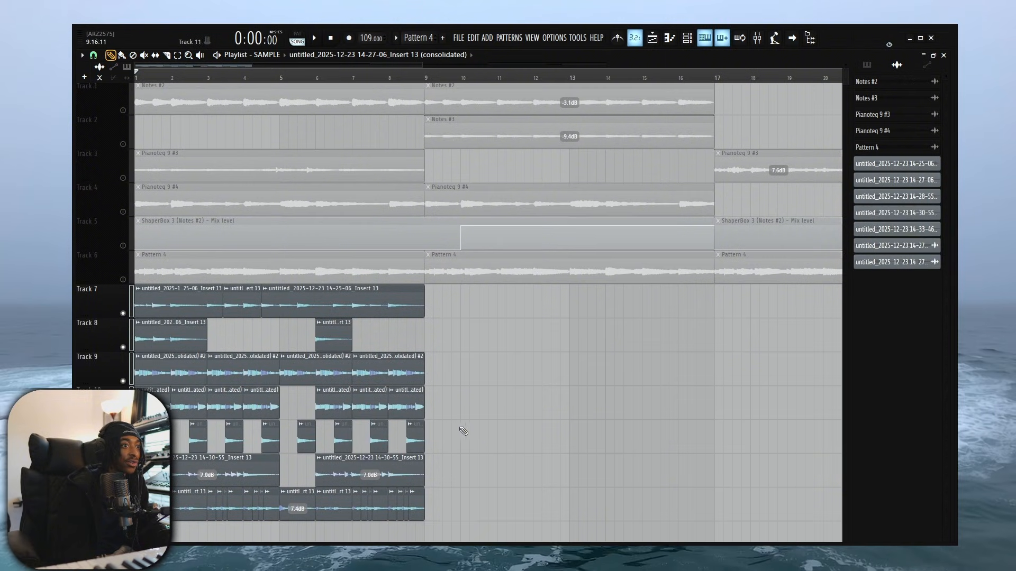
Step: Unmute tracks 1 to 6 and play the full arrangement from the start with the mixer shown to check the balance
scroll(497, 380, down, 2)
key(space)
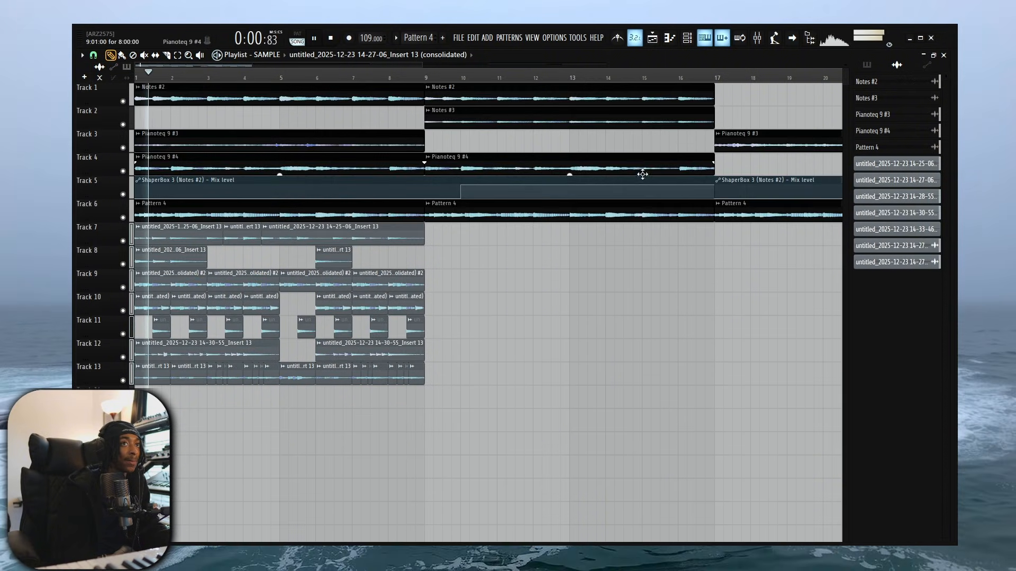
click(757, 38)
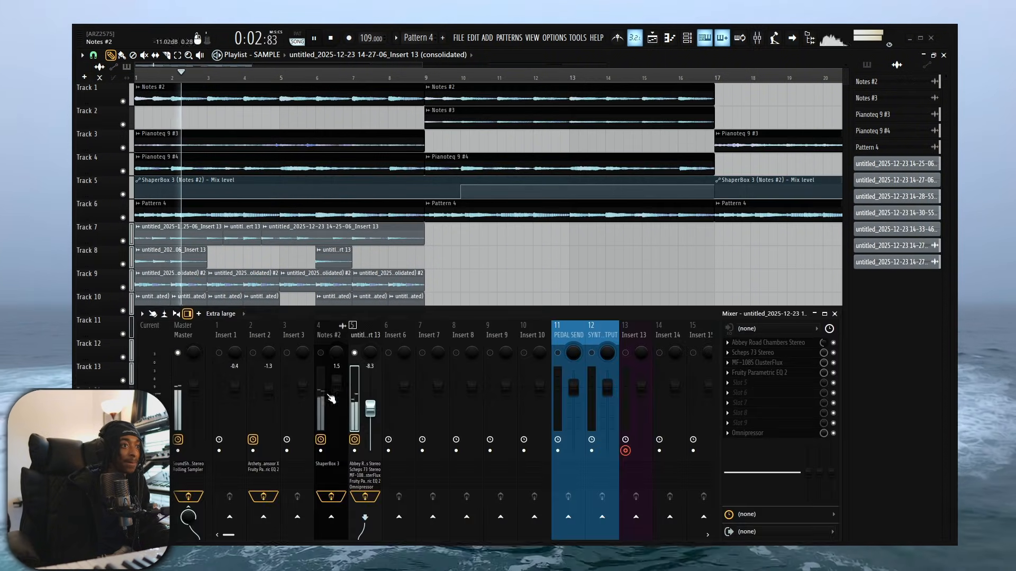
key(space)
key(space)
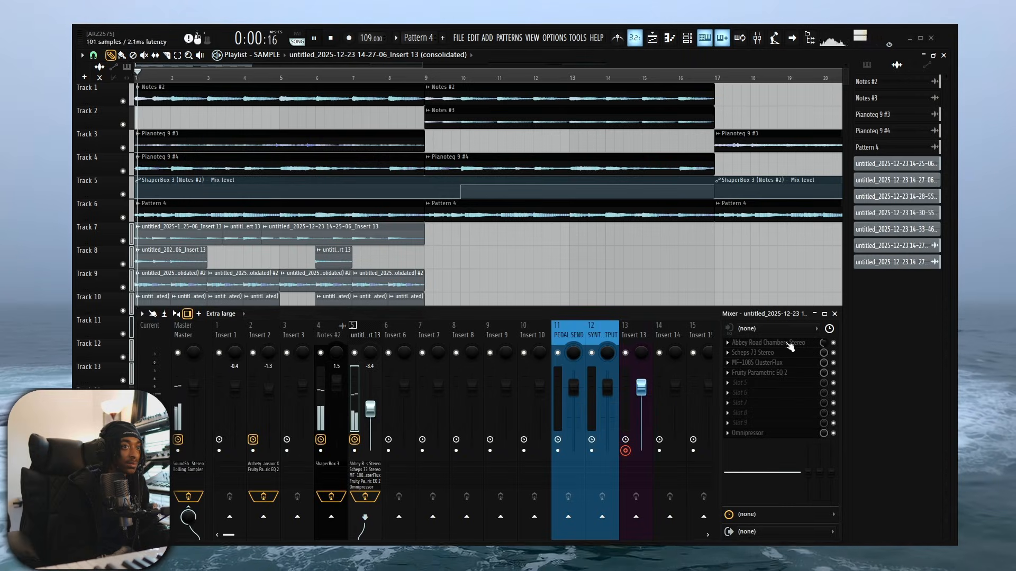
Step: Consolidate all clips on tracks 7 to 13 across bars 1 to 8 into one audio clip and play the result
click(835, 314)
drag(529, 385, 132, 221)
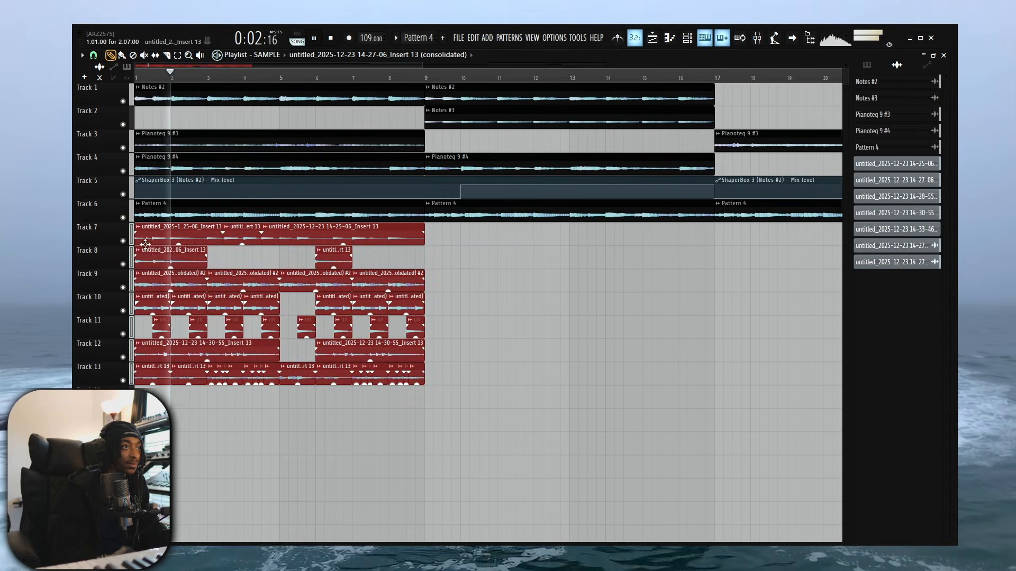
key(space)
click(768, 39)
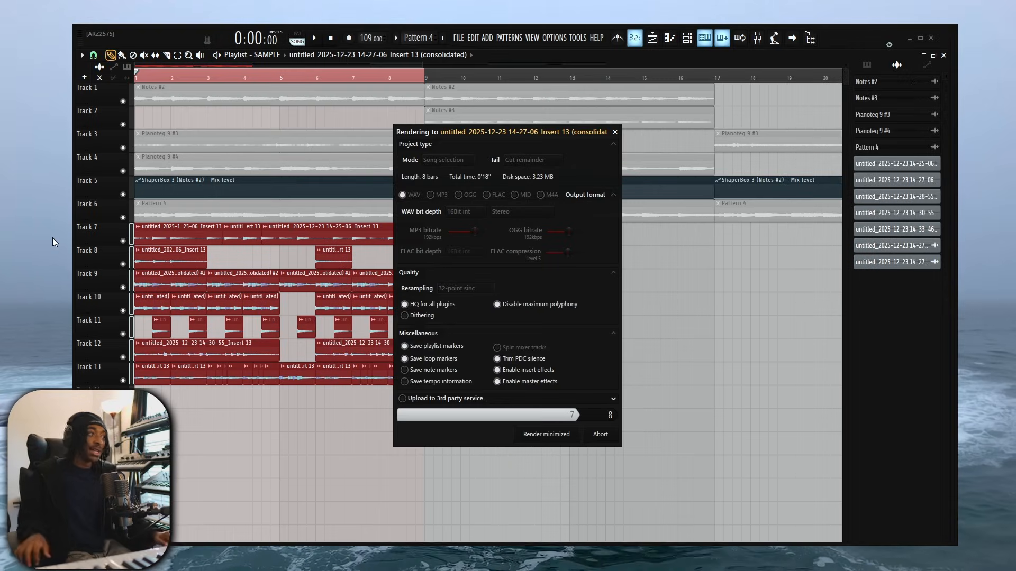
key(space)
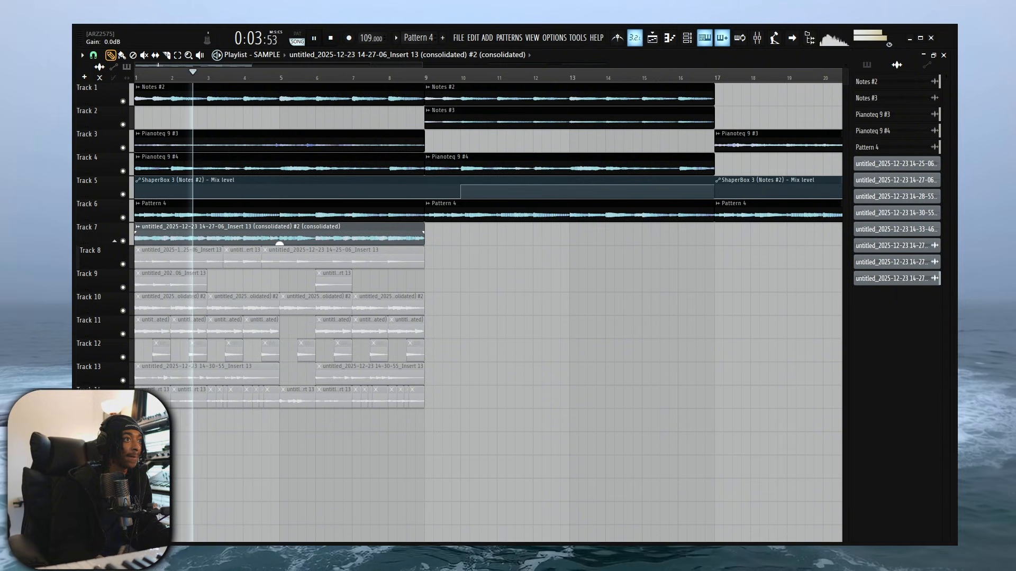
Step: Route the consolidated track 7 clip to mixer insert 6, add Fruity Parametric EQ 2 there and start playback
double_click(296, 239)
click(343, 128)
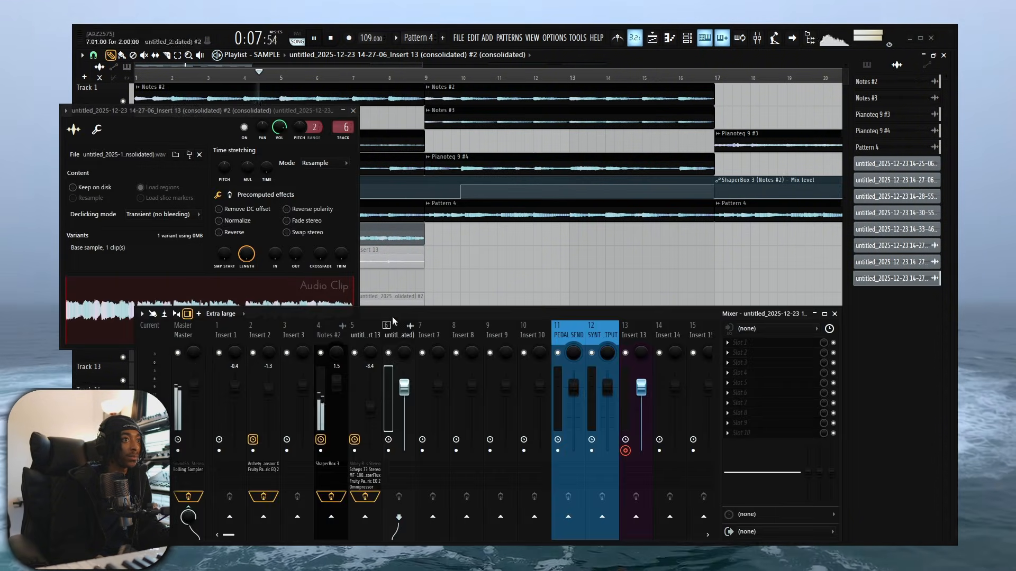
click(760, 351)
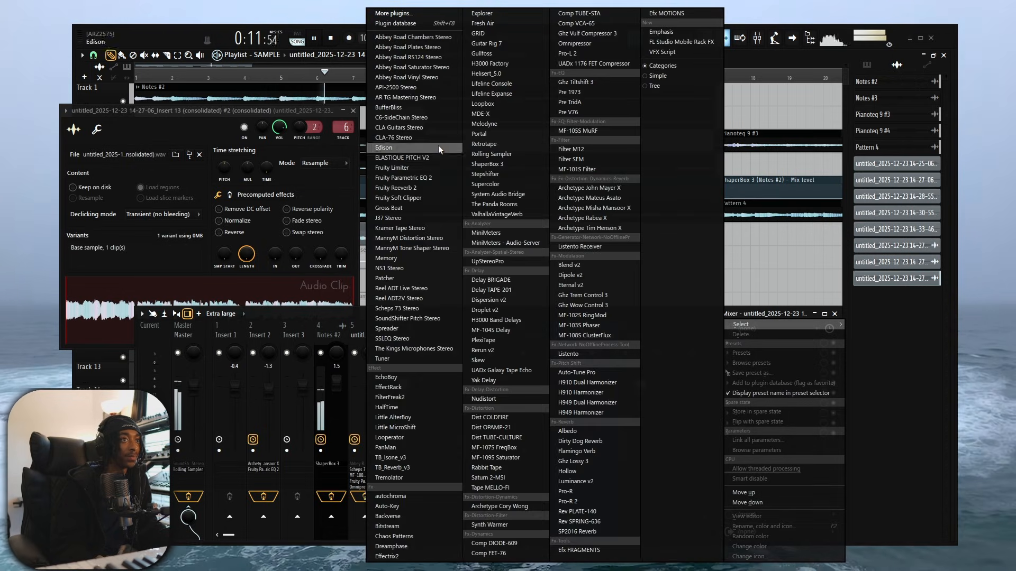
click(404, 178)
key(space)
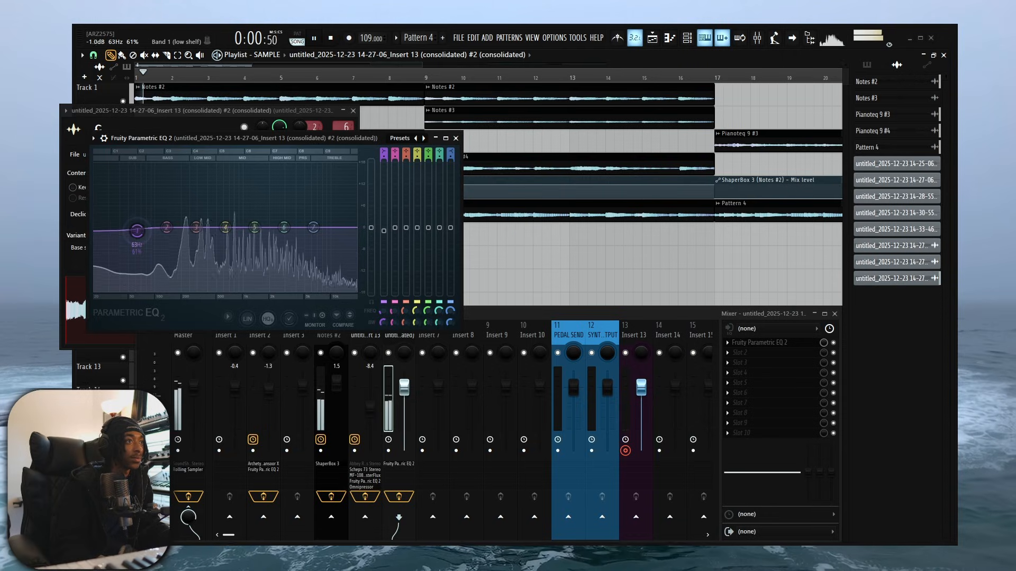
Step: Shape the clip's EQ with lowered low-shelf and band 5 points and a -8.6 dB high shelf at 3129 Hz
drag(137, 228, 168, 288)
drag(313, 228, 317, 241)
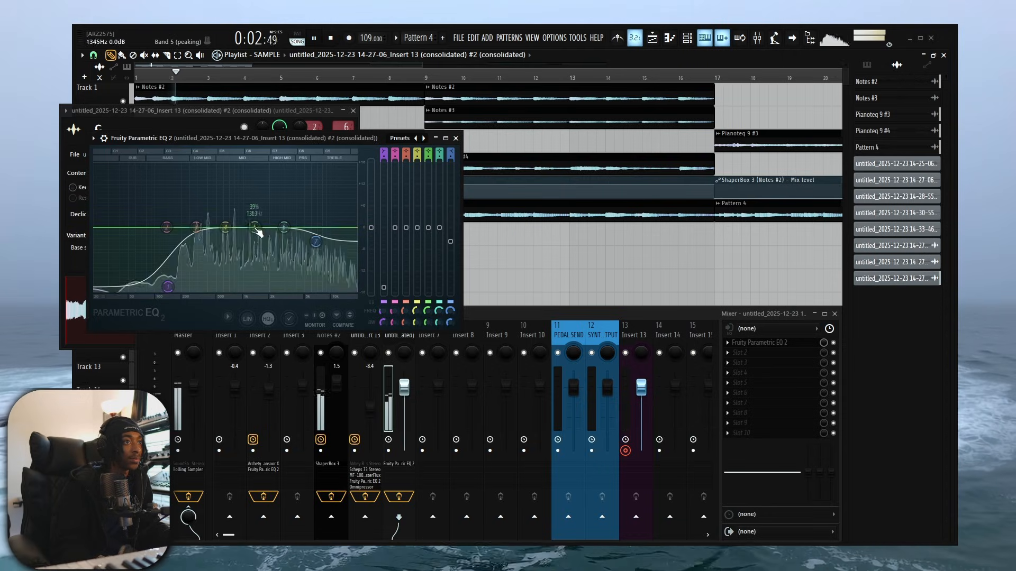
drag(256, 228, 246, 244)
drag(317, 240, 296, 255)
click(455, 138)
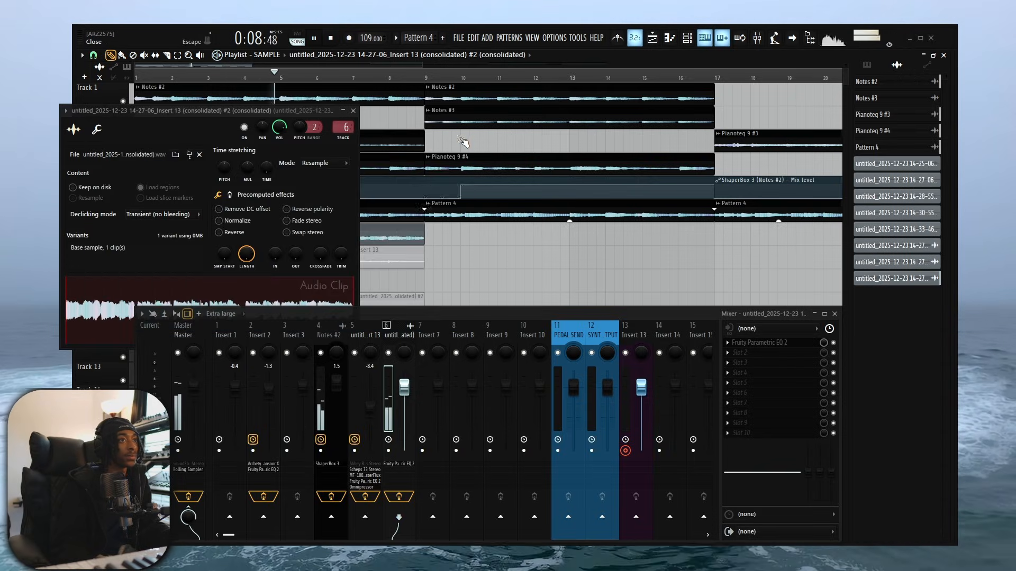
click(352, 112)
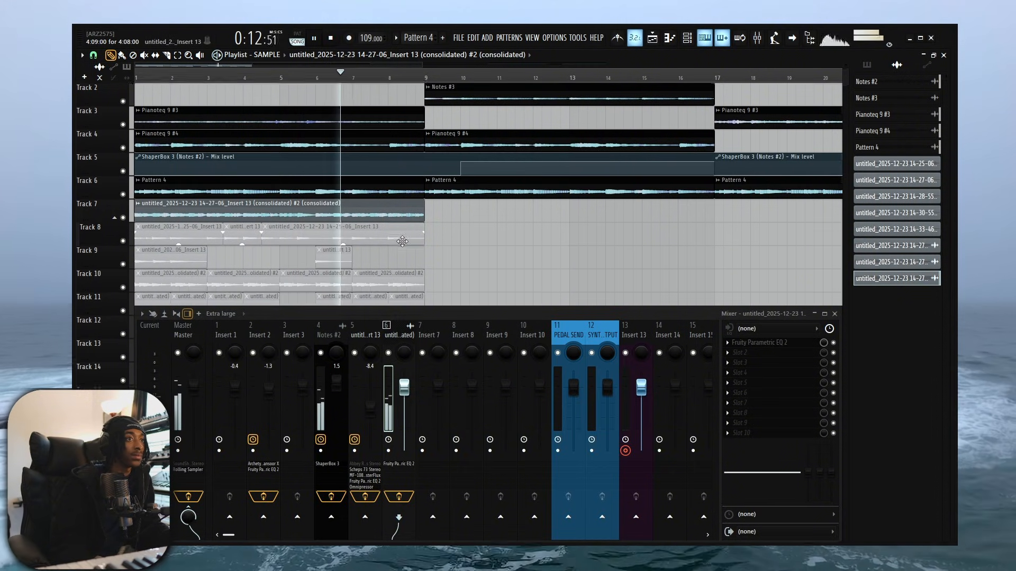
Step: Lower the insert 6 fader to -0.9 dB and set EQ band 2 to -4.8 dB at 79 Hz
drag(404, 395, 404, 398)
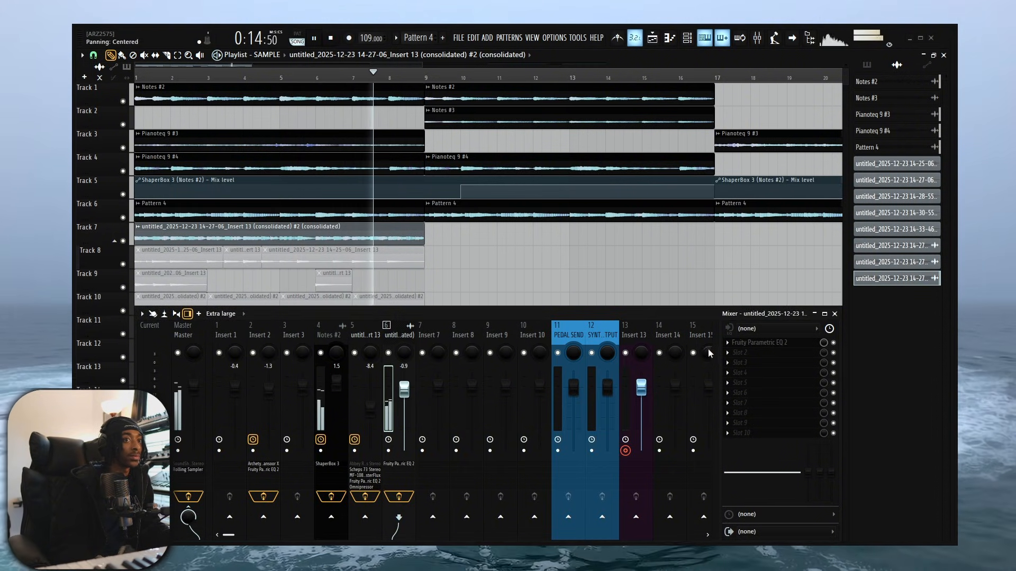
click(766, 344)
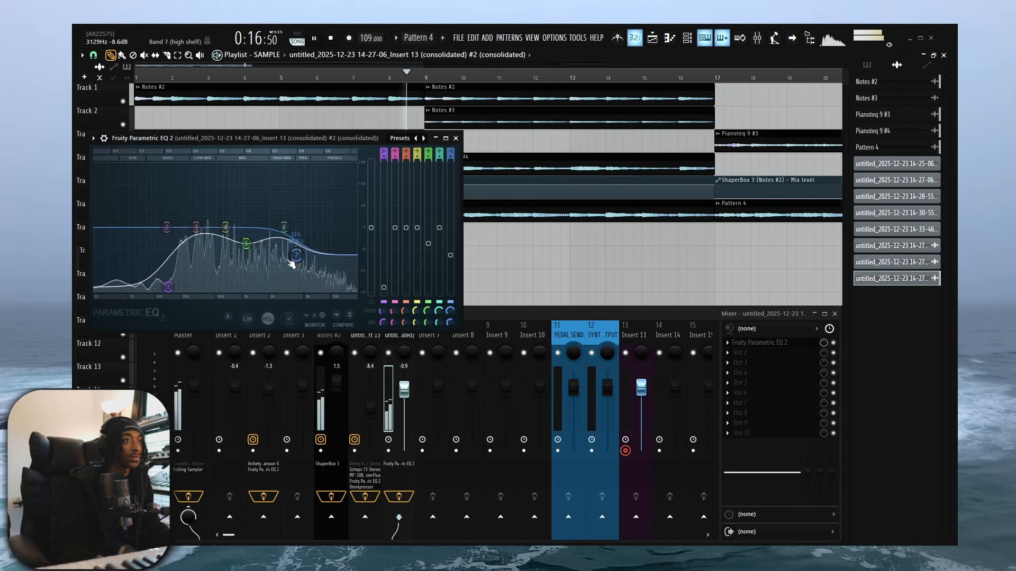
drag(166, 228, 146, 245)
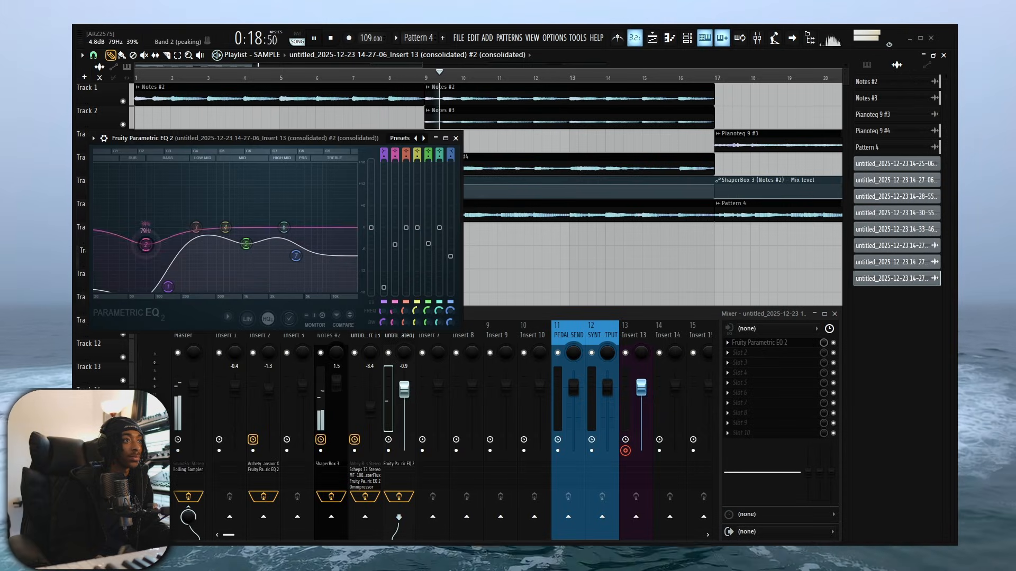
click(455, 138)
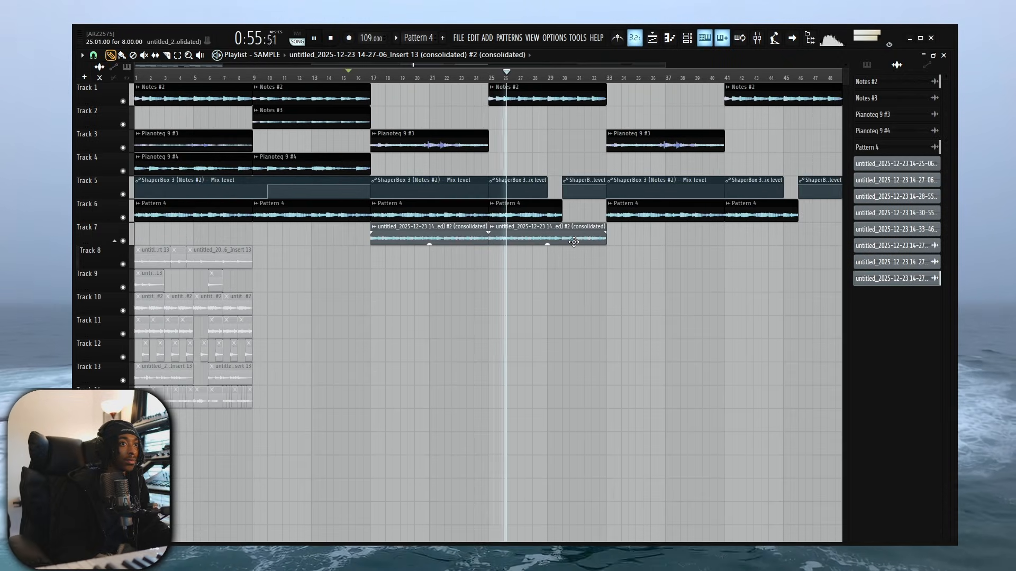
Step: Delete the repeated track 7 clip at bar 25 and all clips from bar 33 onward
right_click(535, 238)
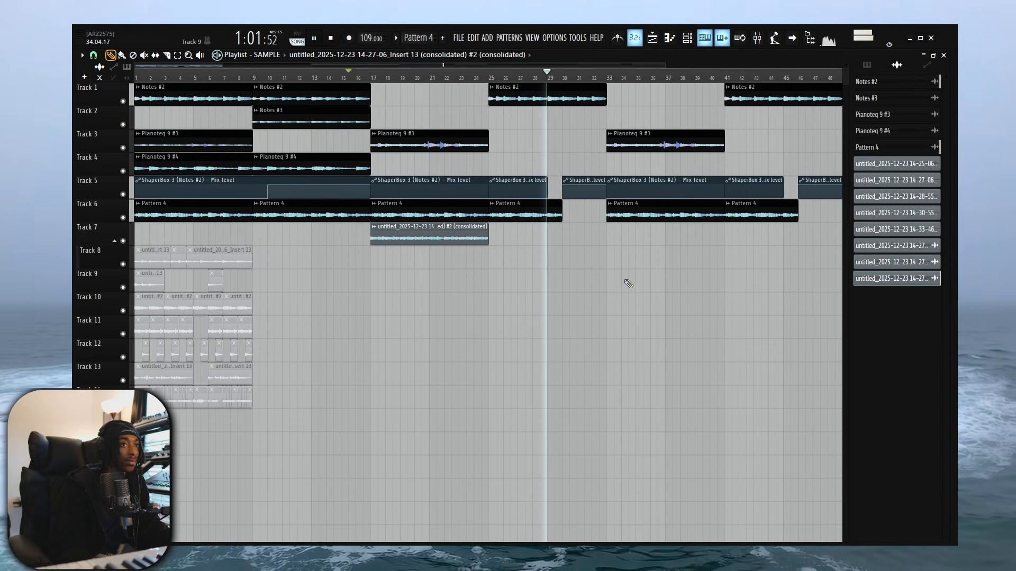
scroll(628, 284, down, 2)
drag(512, 266, 734, 38)
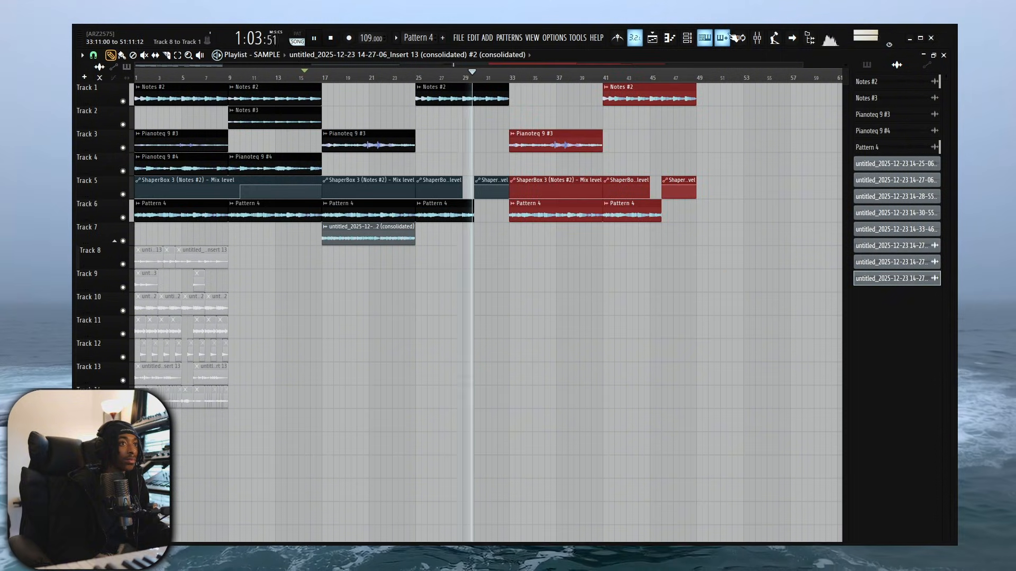
key(Delete)
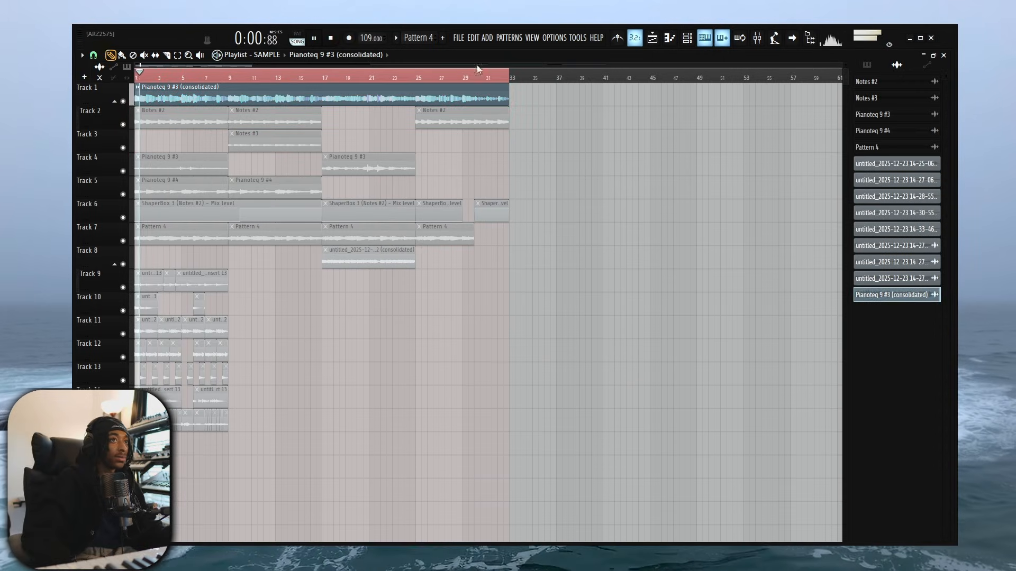
Step: Duplicate the consolidated track 1 clip to bar 33, slice the copy at bar 49 and delete the remainder
ctrl+click(486, 77)
drag(553, 93, 426, 90)
key(ctrl+b)
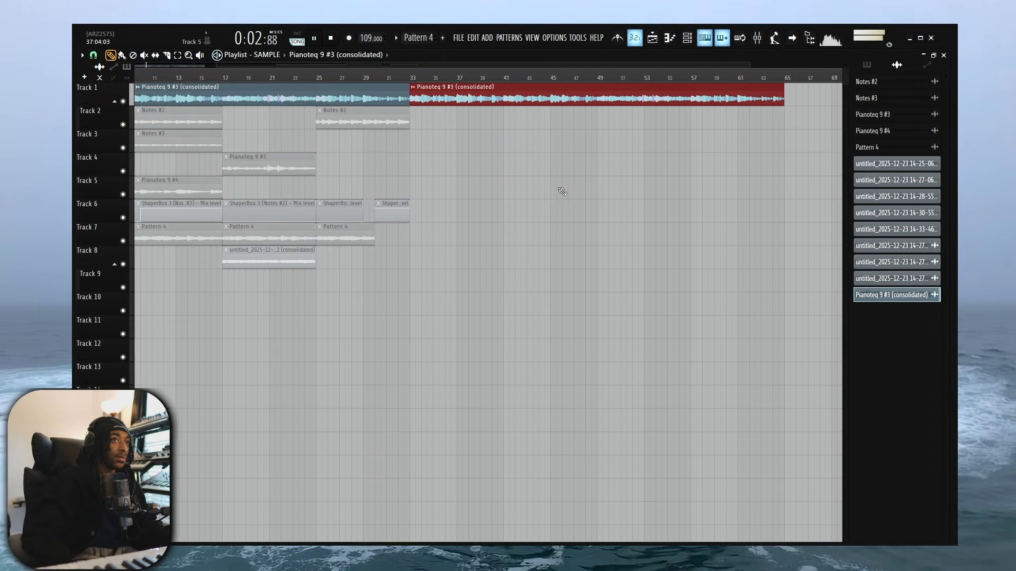
ctrl+click(506, 242)
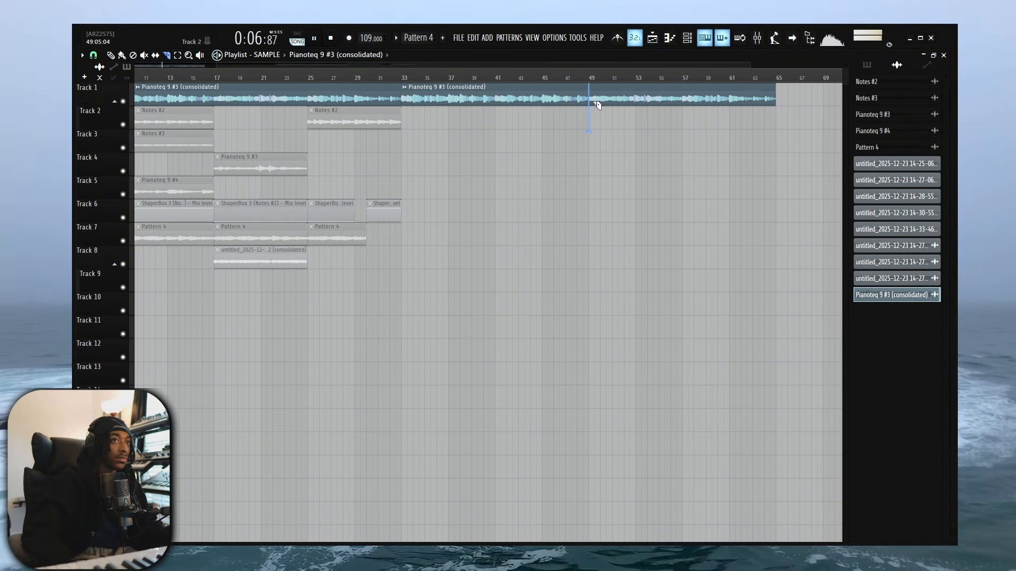
right_click(637, 104)
scroll(618, 132, down, 2)
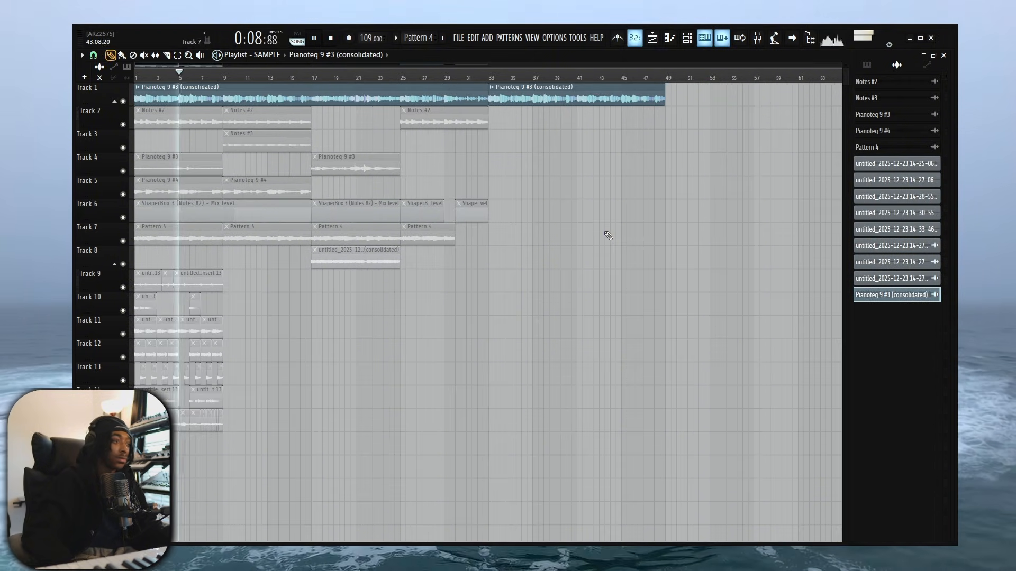
Step: Enter a project save name made of MANSOOR, 109BPM, the producer's name and [MELODIC GUITAR]
key(ctrl+s)
key(BackSpace)
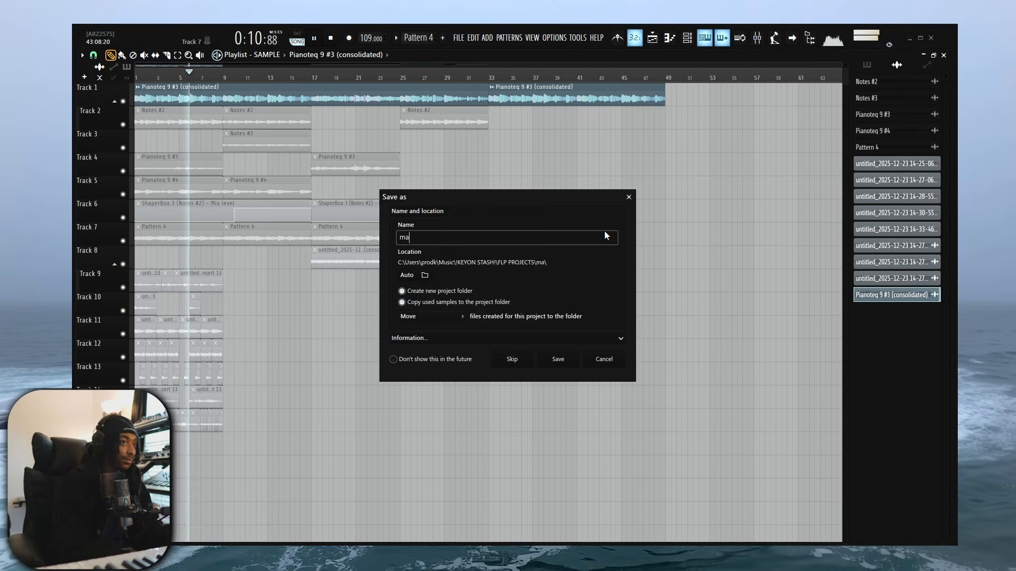
key(Caps_Lock)
text(MAN)
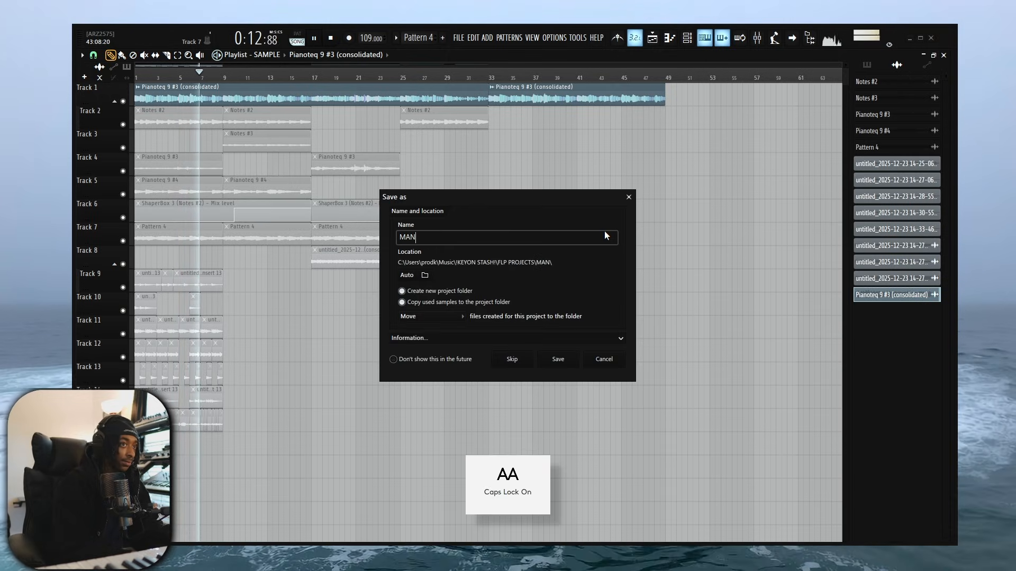
text(SOO)
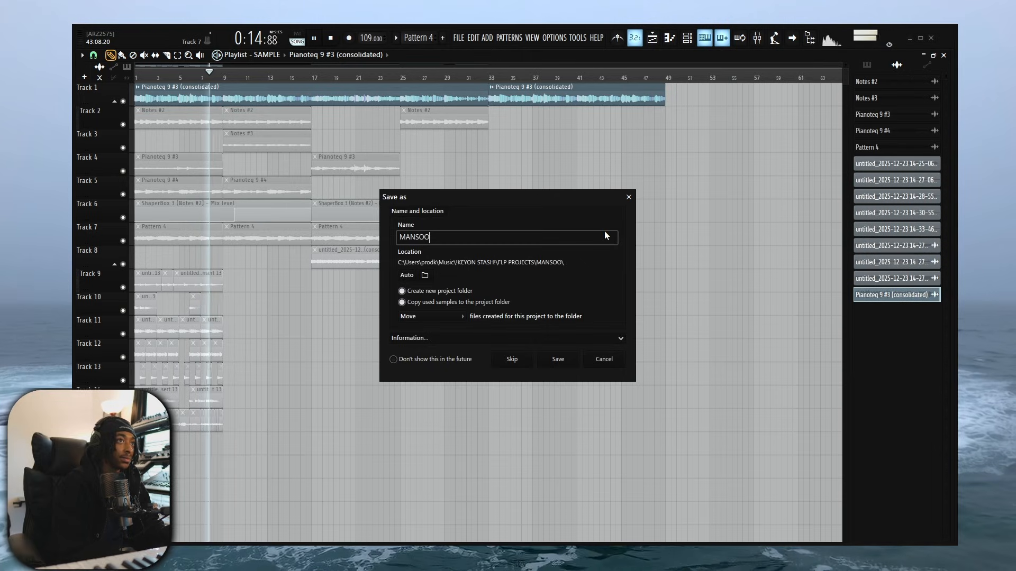
text(R 10)
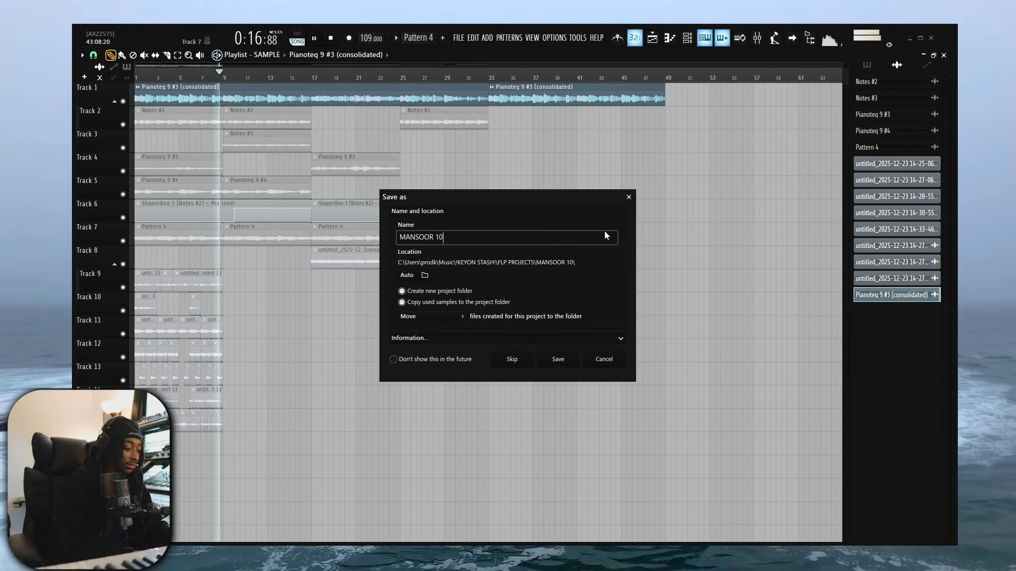
text(8BPM KEYON )
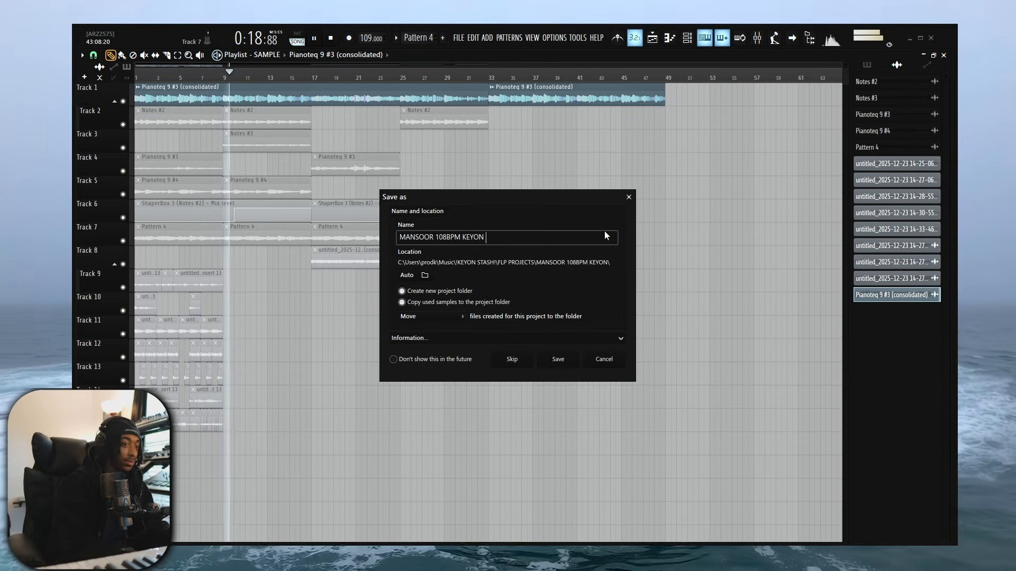
text([MELODI])
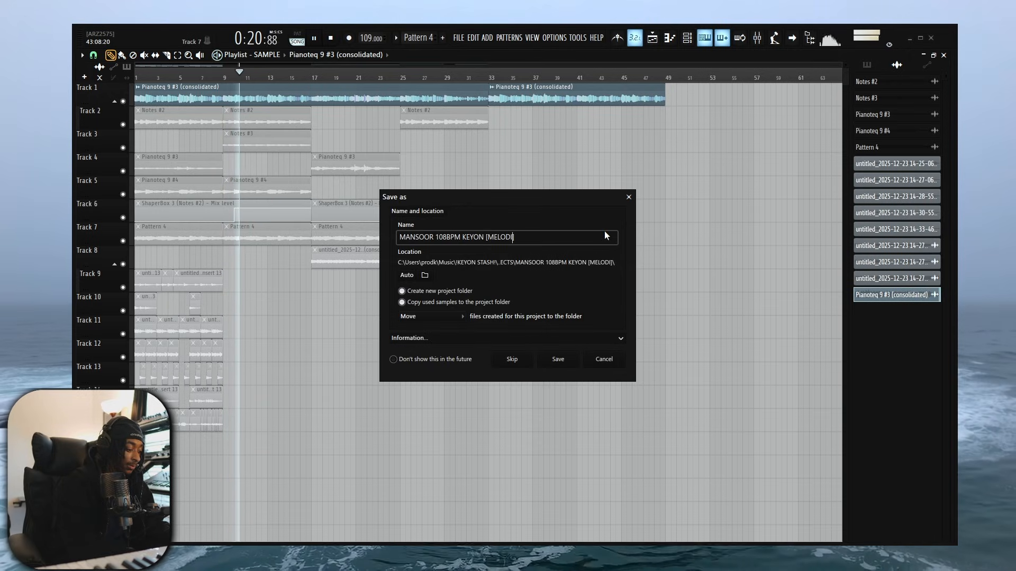
text(C GUITAR)
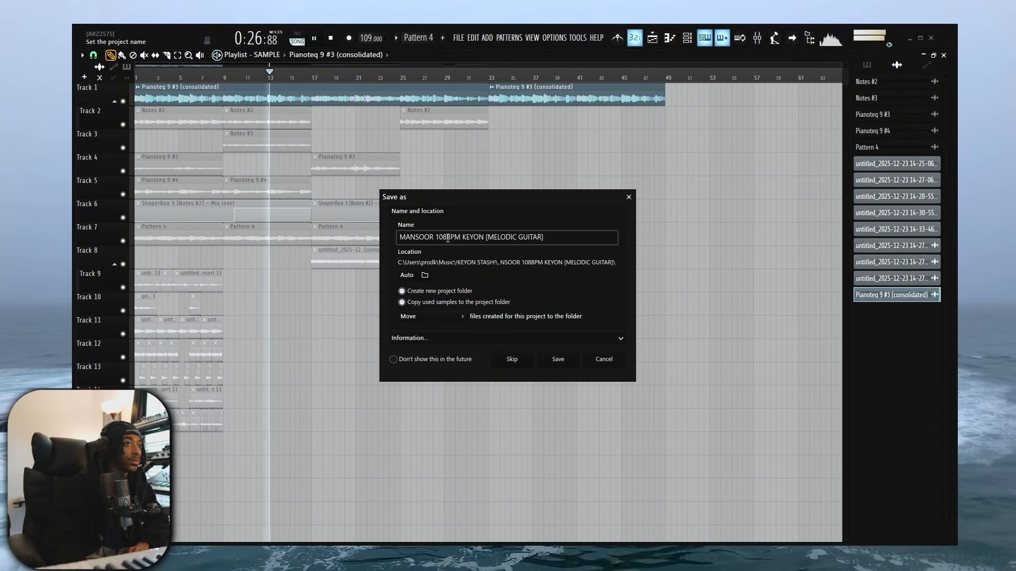
key(BackSpace)
text(9)
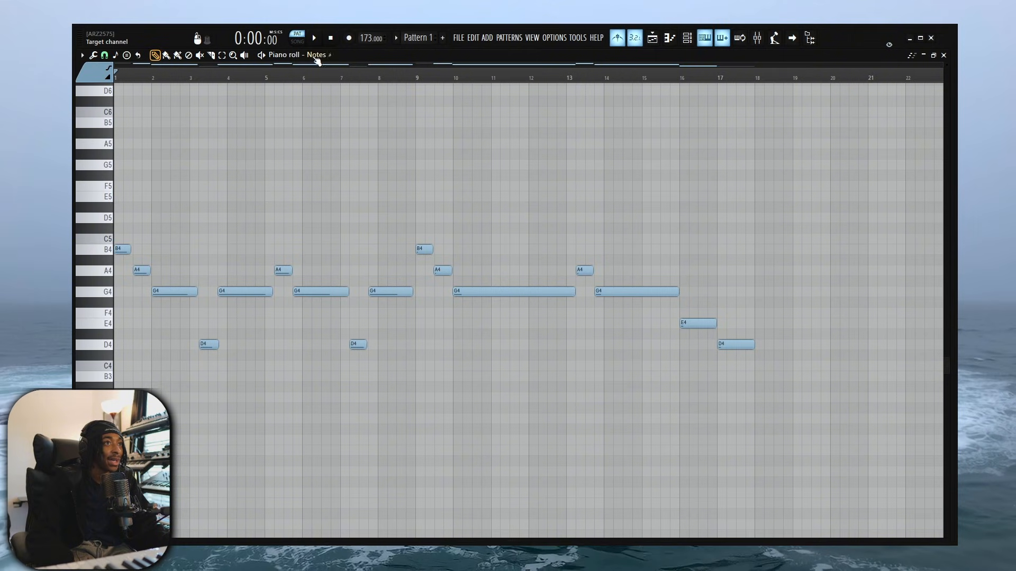
Step: Open the Notes instrument from the piano roll and review the Dusty Piano preset's effects and sound sources
click(321, 56)
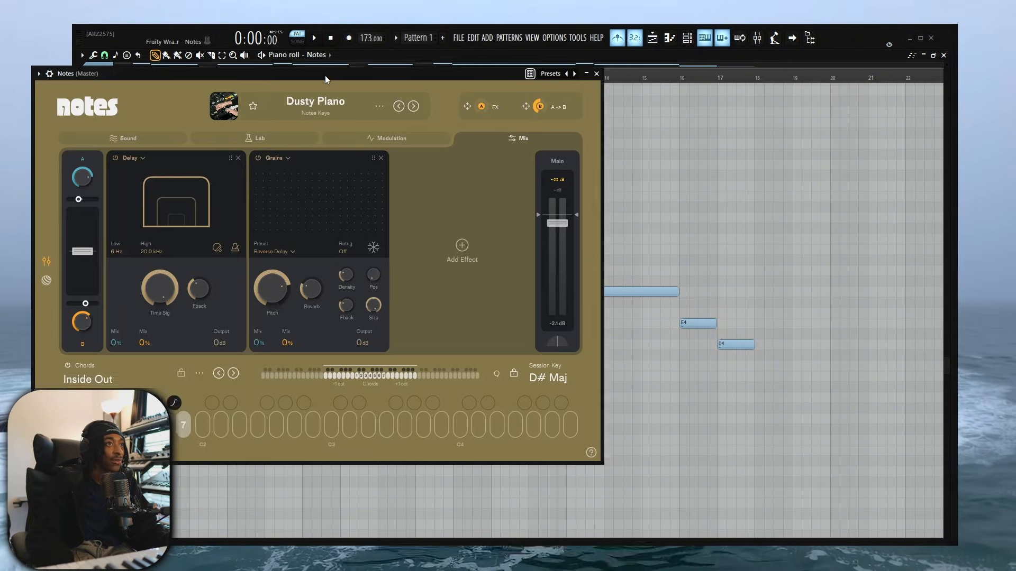
drag(324, 76, 573, 111)
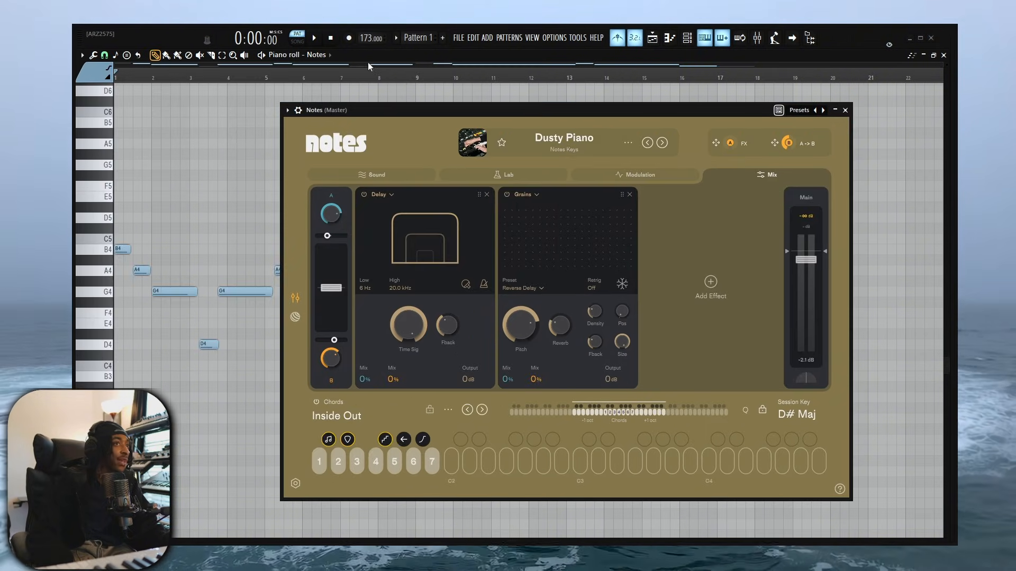
drag(390, 106, 272, 112)
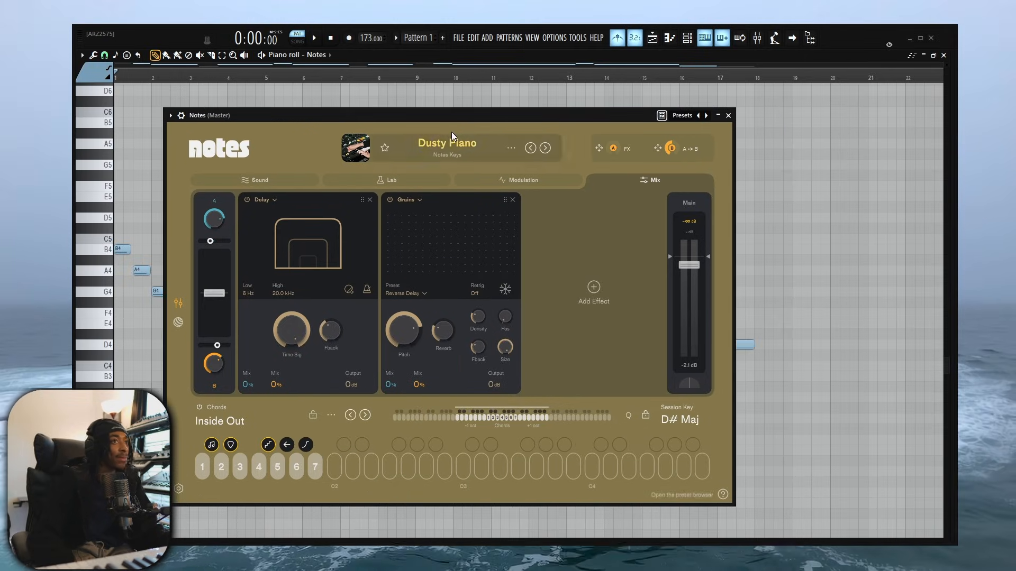
drag(452, 120, 462, 123)
click(497, 156)
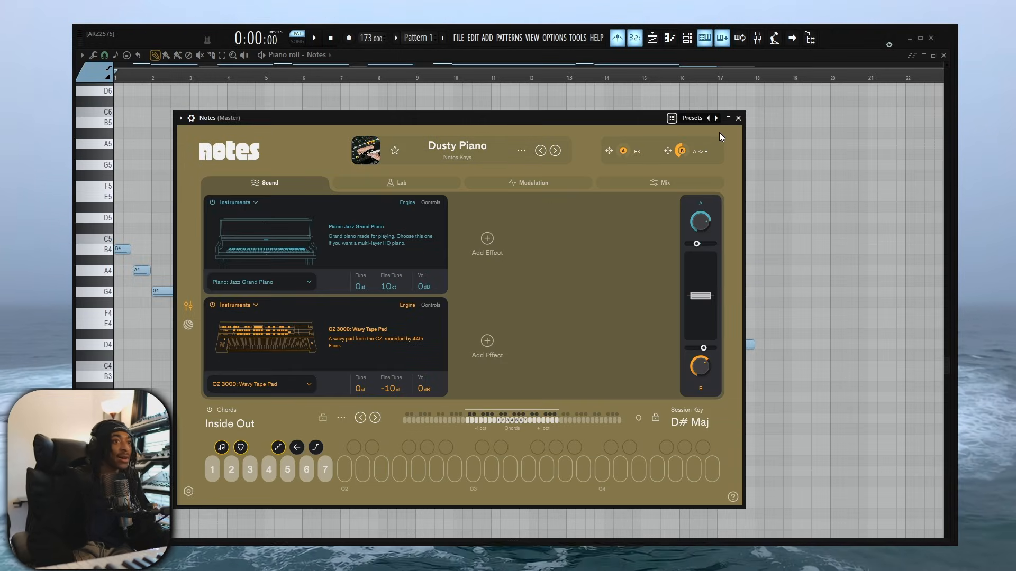
click(738, 117)
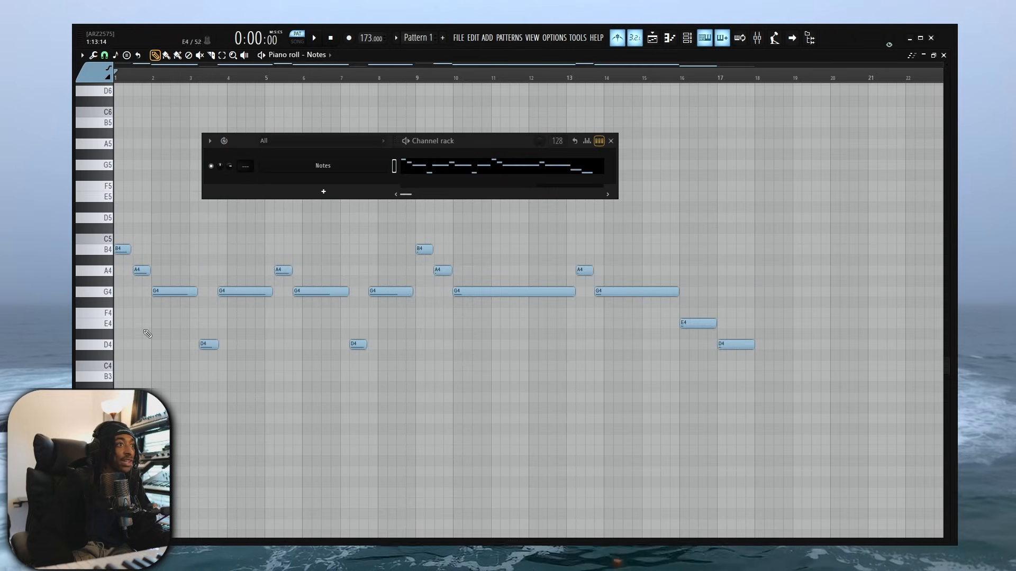
Step: Play the Notes melody of Pattern 1 and hide the channel rack while listening
key(space)
scroll(159, 370, up, 1)
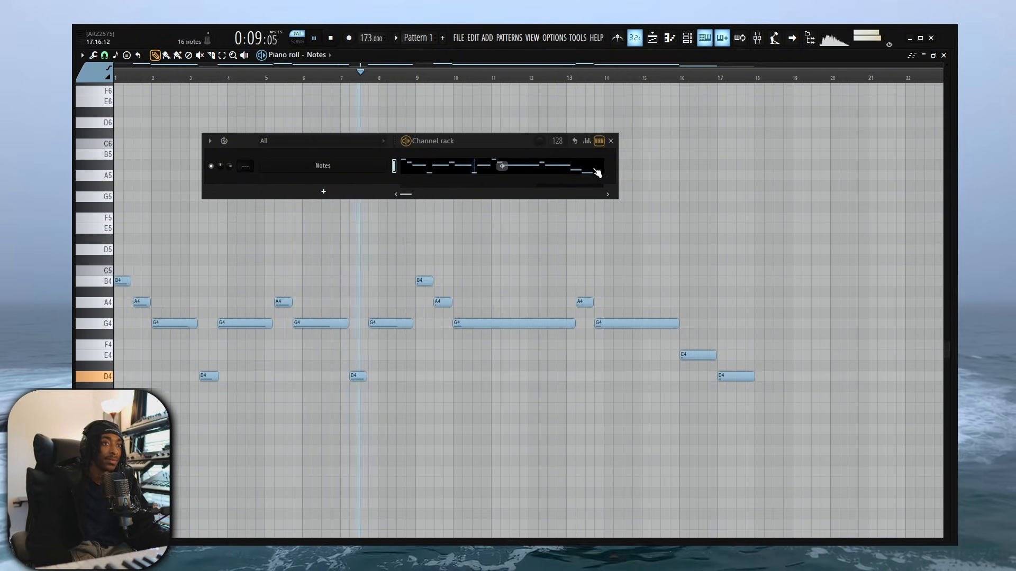
click(611, 142)
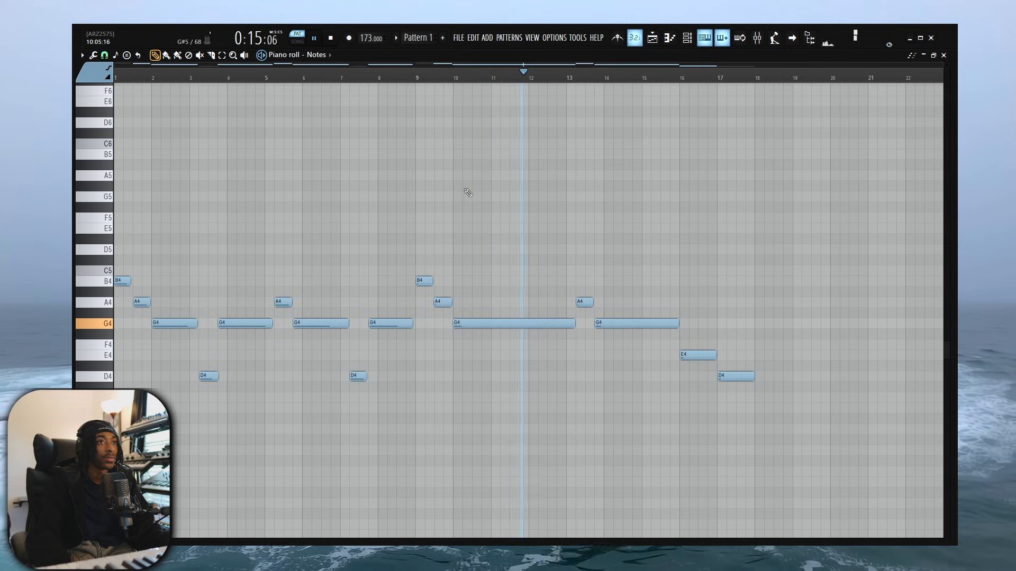
Step: Examine the note lengths and timing of the Pattern 1 melody across its opening and closing bars
drag(489, 199, 728, 436)
drag(811, 475, 422, 178)
drag(261, 149, 153, 283)
scroll(712, 371, up, 3)
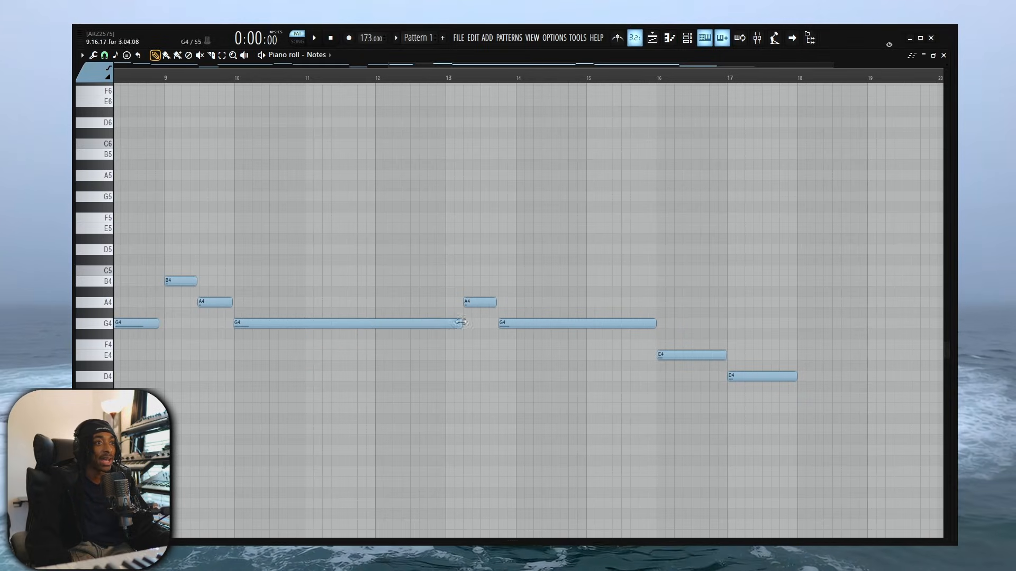
scroll(550, 341, down, 4)
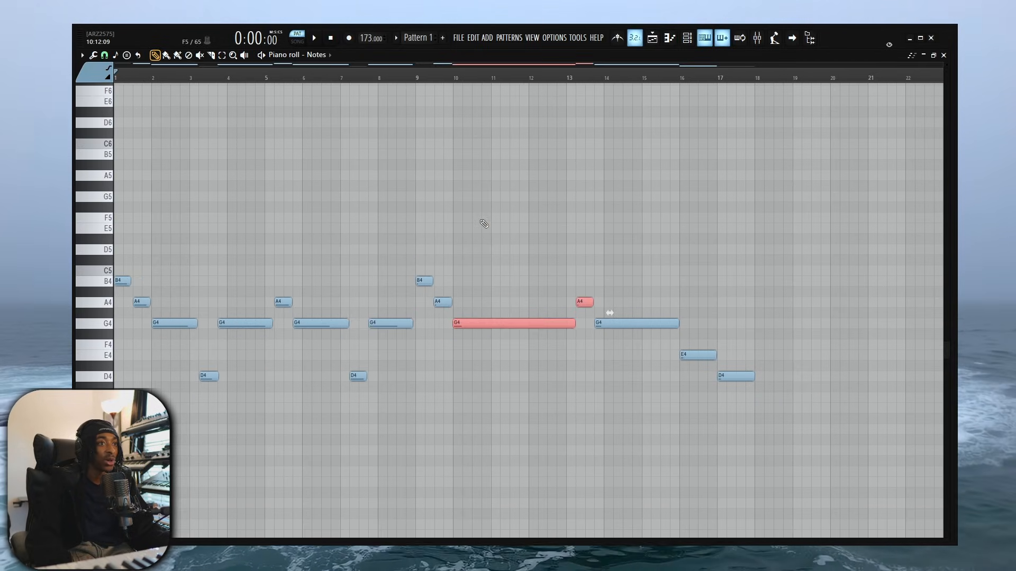
scroll(410, 273, up, 1)
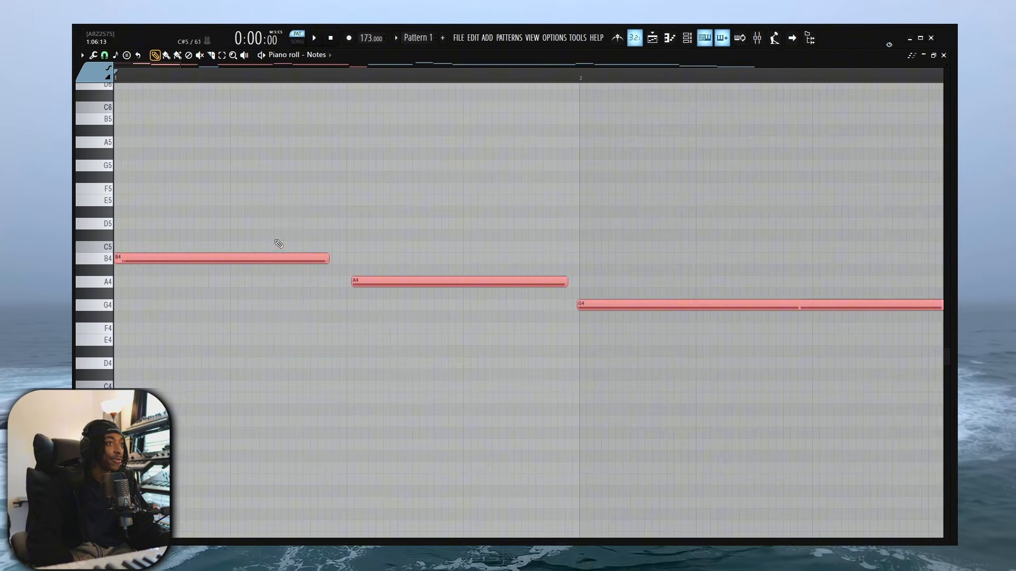
scroll(238, 175, down, 2)
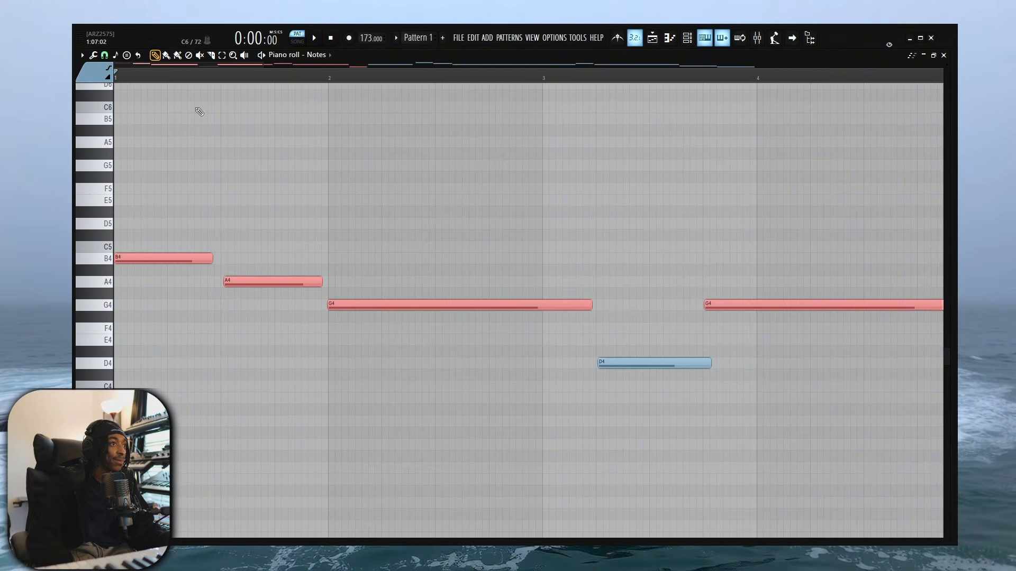
Step: Play the Pattern 1 melody while examining its opening notes up close
click(183, 74)
scroll(197, 310, up, 3)
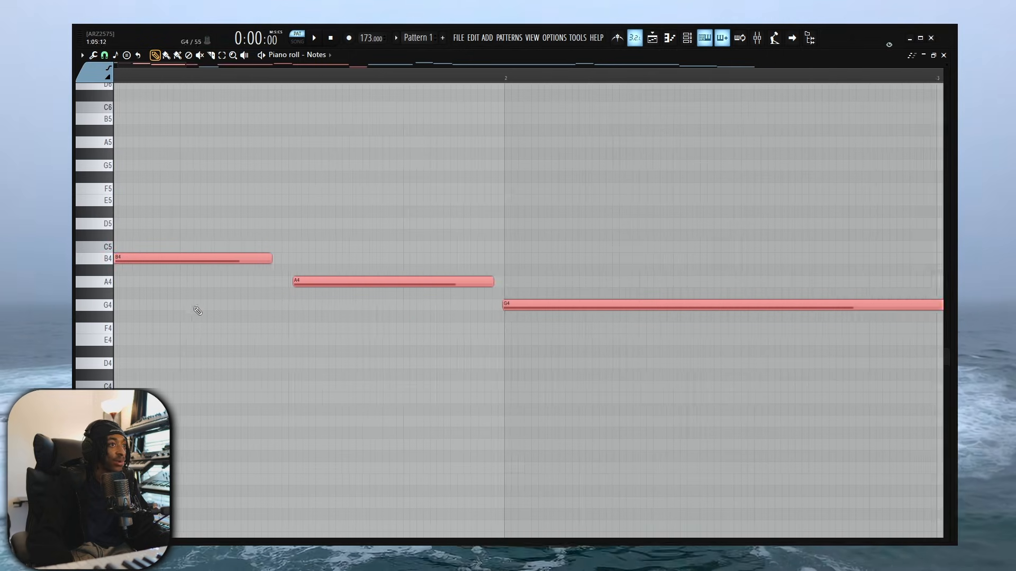
key(space)
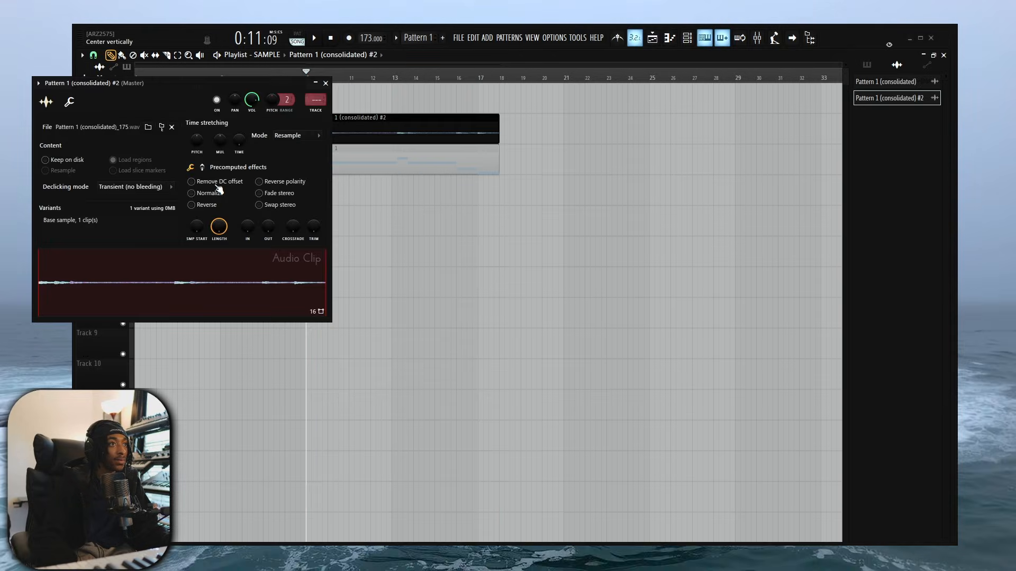
Step: Normalize the Pattern 1 (consolidated) #2 audio clip, then play the sample to check its level
click(192, 193)
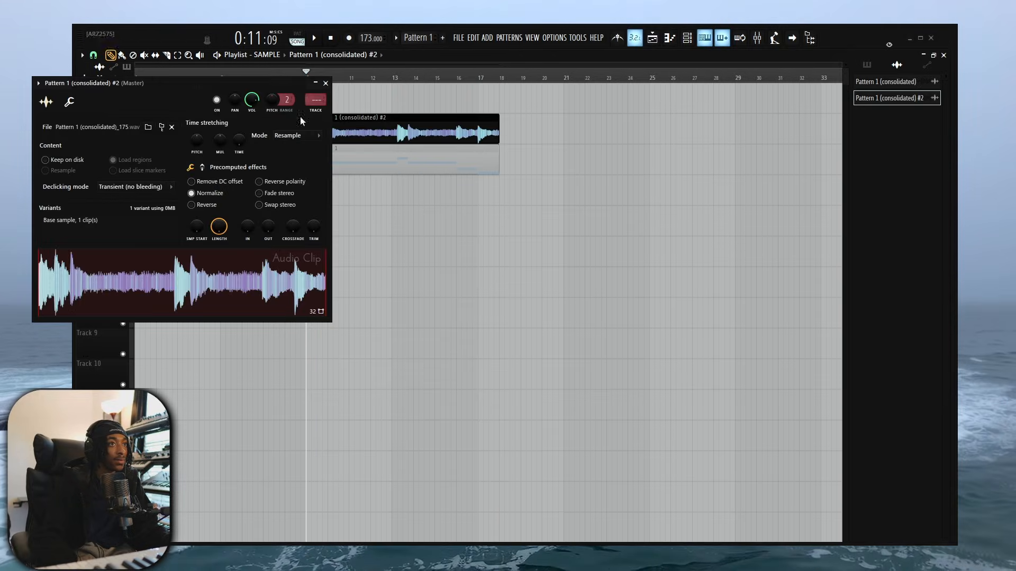
click(326, 83)
key(space)
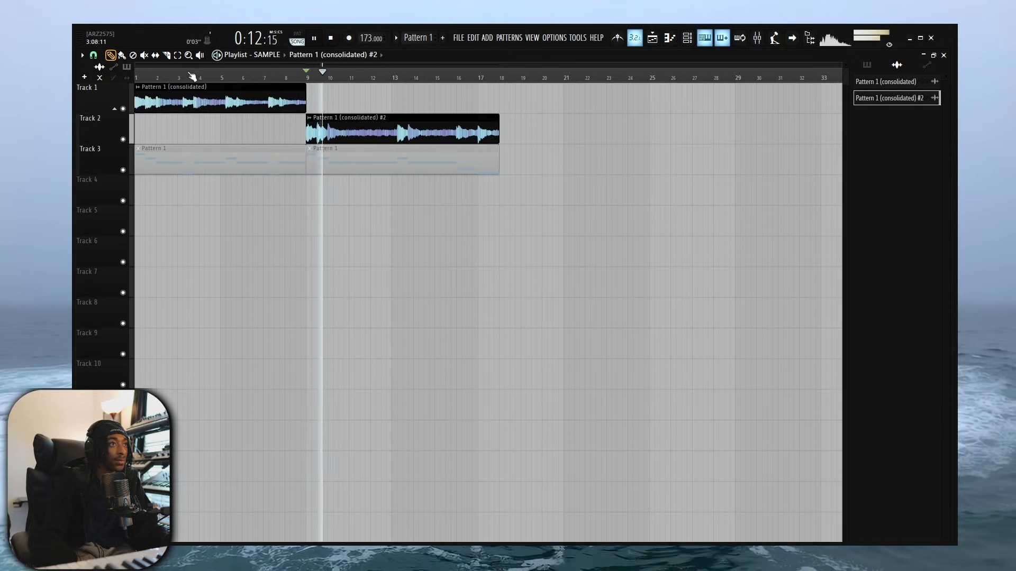
drag(175, 77, 40, 77)
key(space)
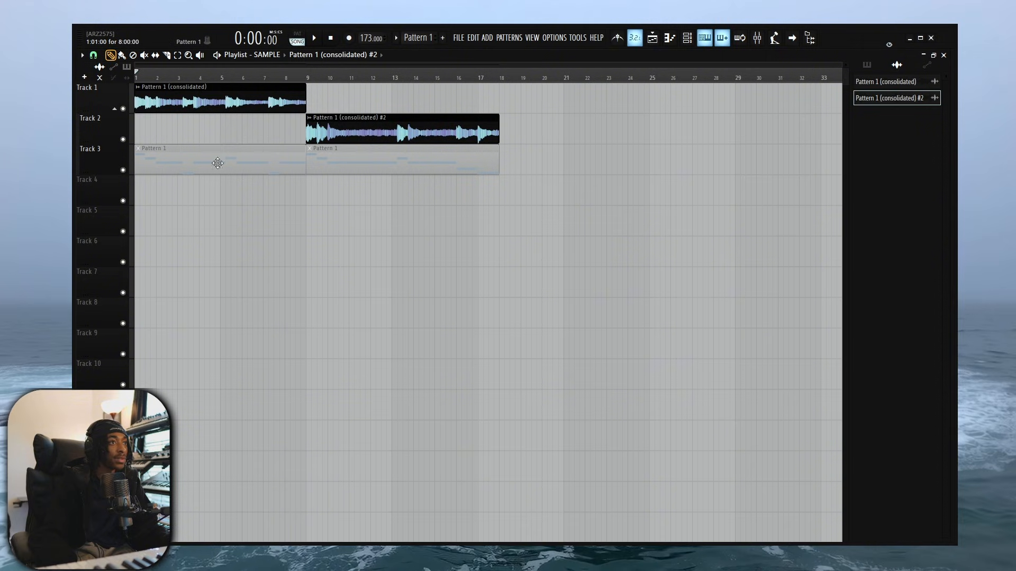
Step: Place the Pattern 1 (consolidated) #2 clip on Track 1 after the first clip and lower both clips' gain to -3.0 dB
drag(331, 136, 331, 106)
double_click(282, 93)
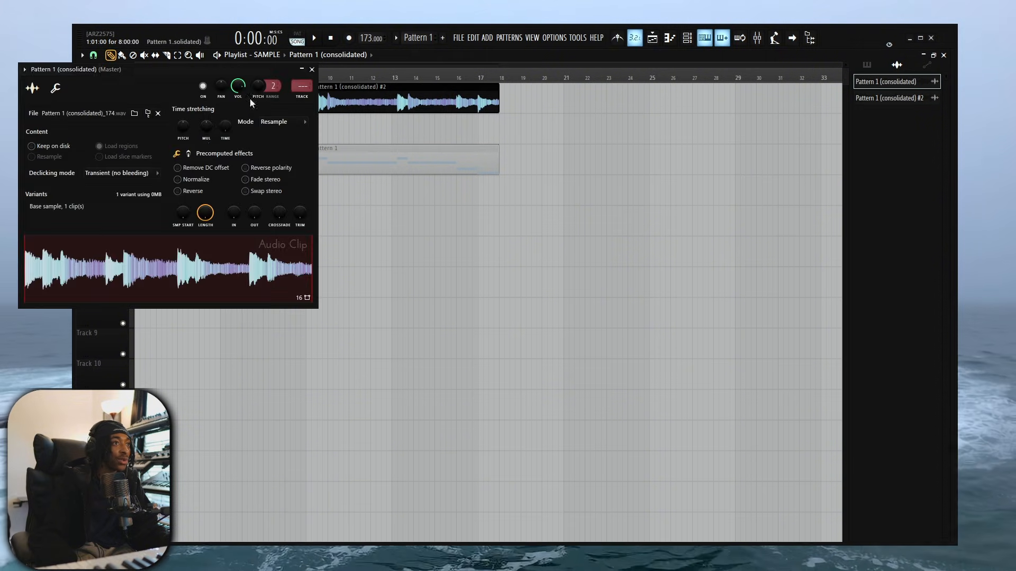
click(312, 69)
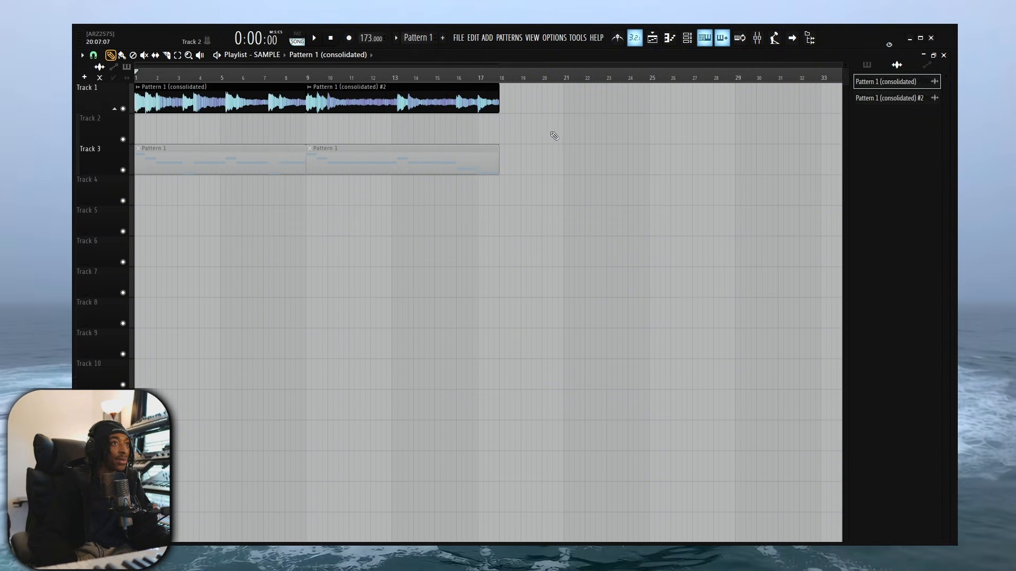
drag(600, 127, 215, 67)
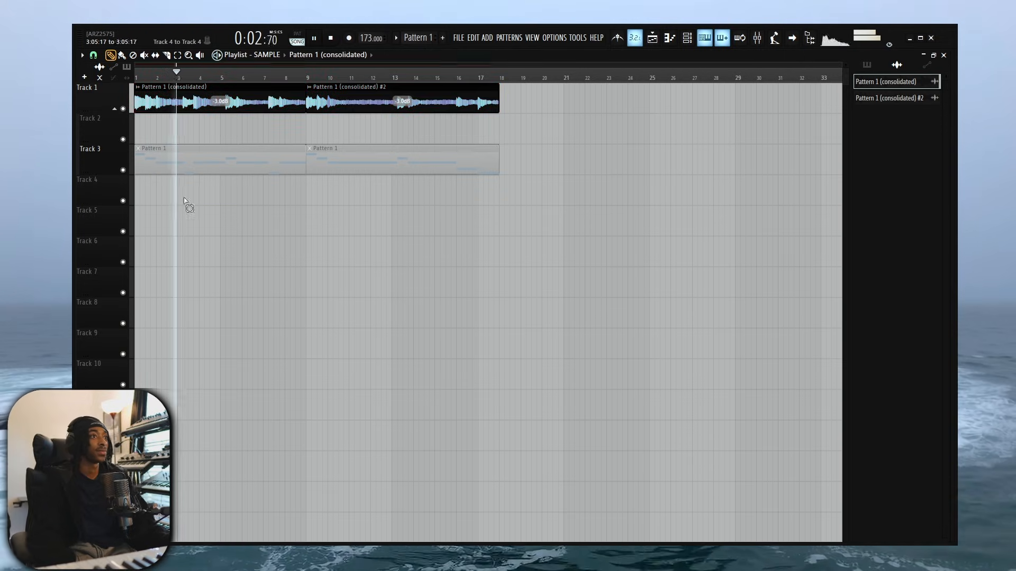
Step: Move both muted Pattern 1 clips up to Track 2 and set the gain of Pattern 1 (consolidated) #2 to -5.8 dB
drag(188, 206, 411, 148)
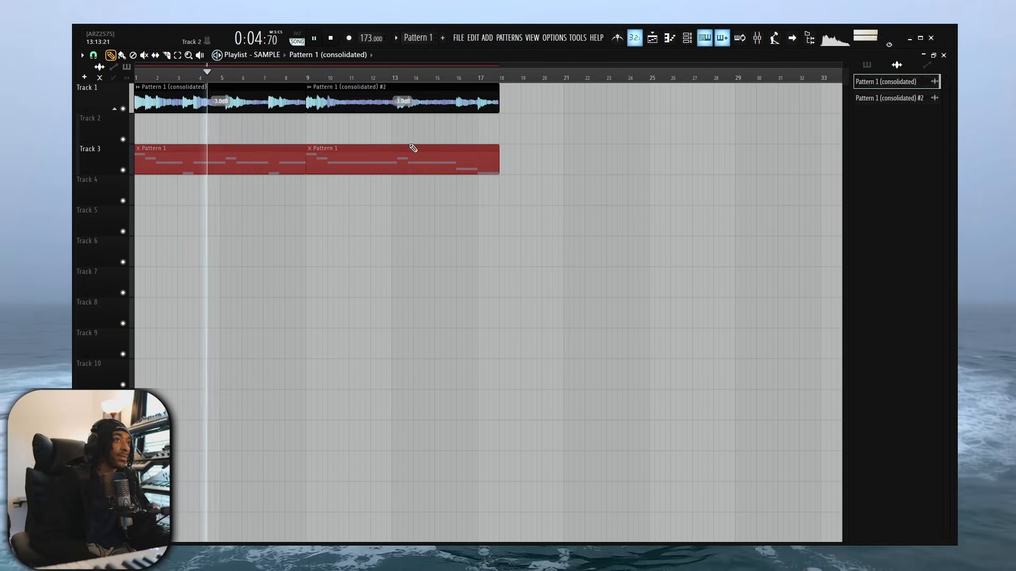
drag(414, 148, 412, 119)
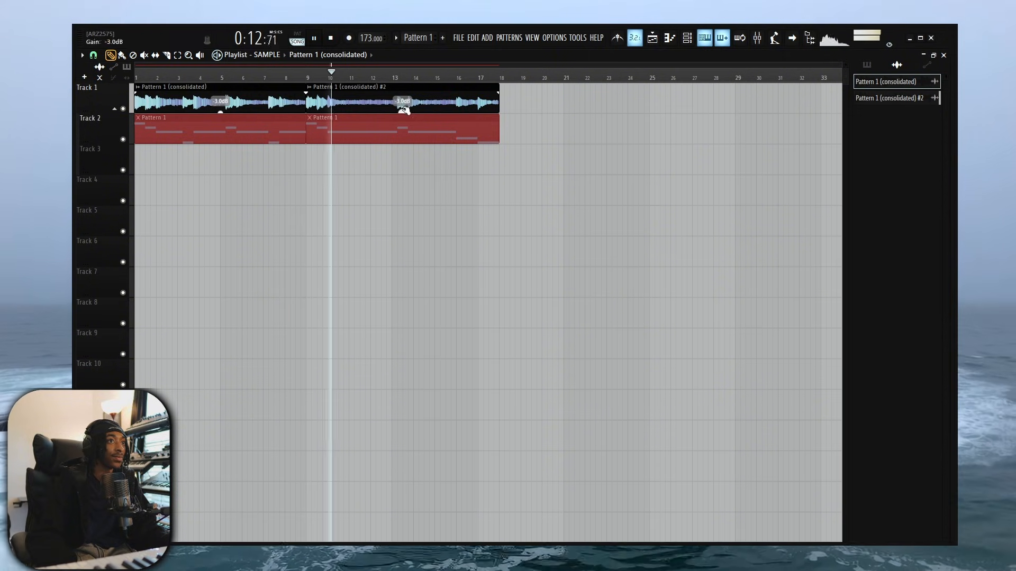
drag(403, 111, 404, 128)
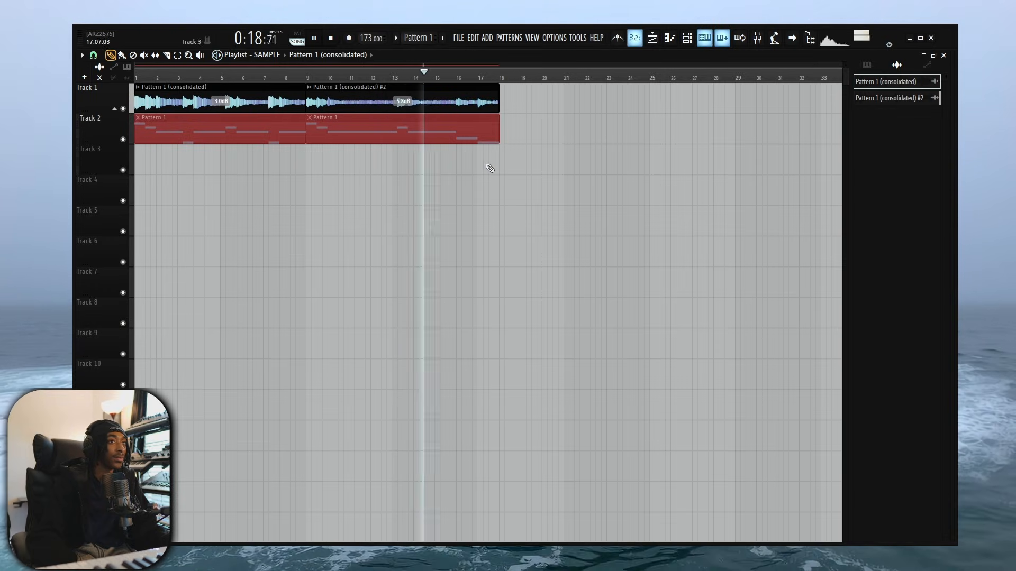
ctrl+click(504, 189)
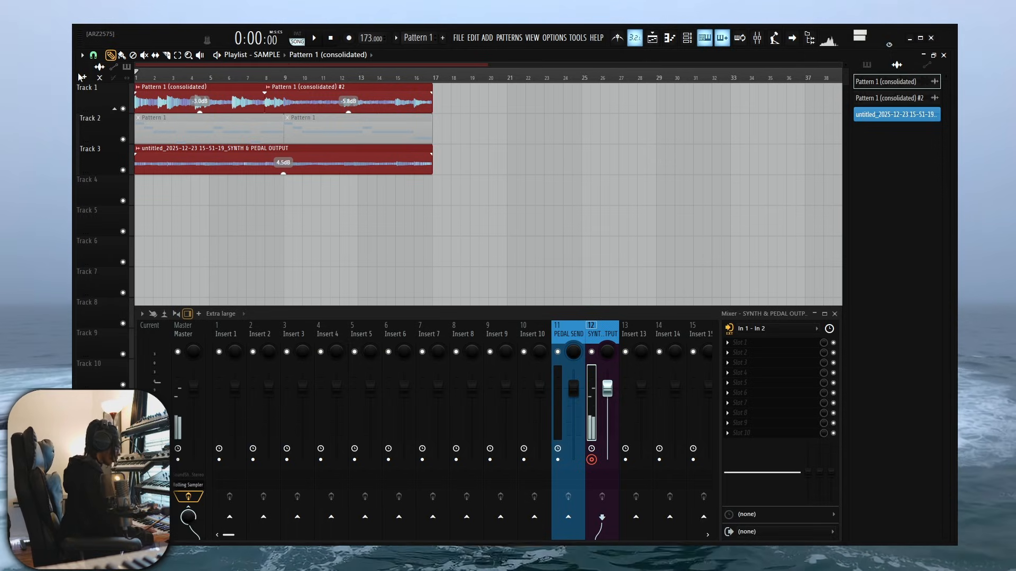
Step: Play the arrangement and record further SYNTH & PEDAL OUTPUT layers over the sample on new playlist tracks
key(space)
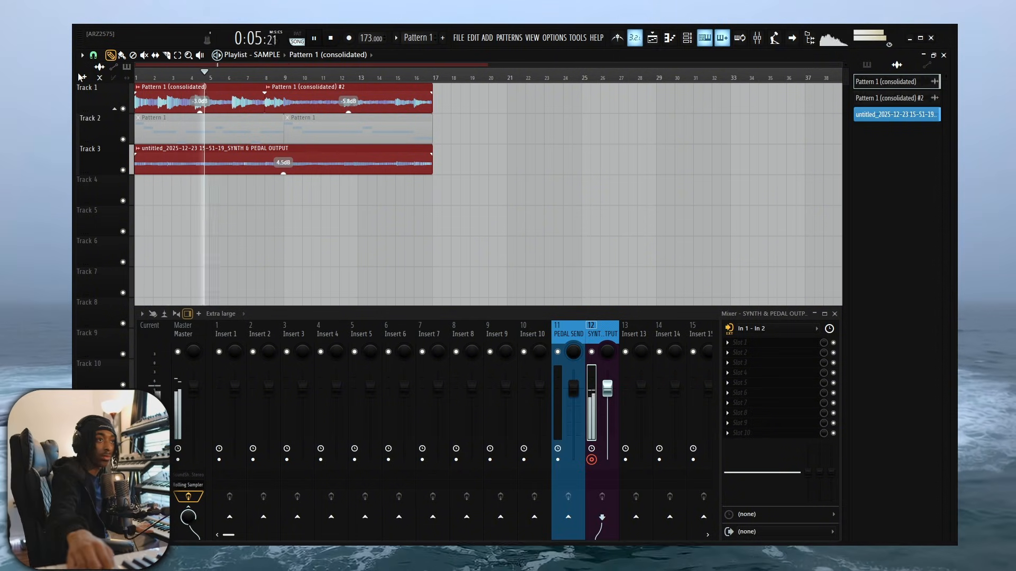
key(r)
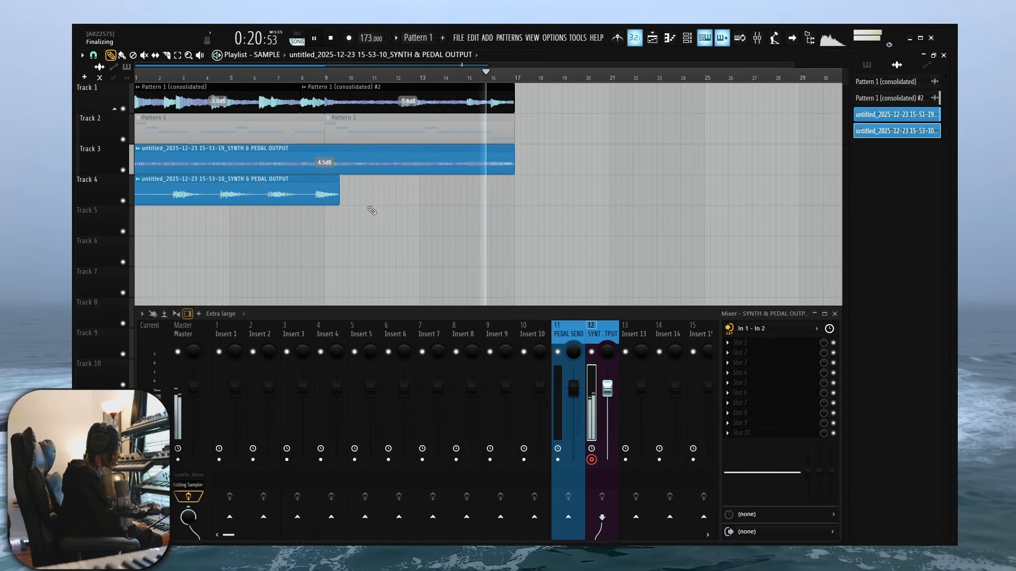
key(r)
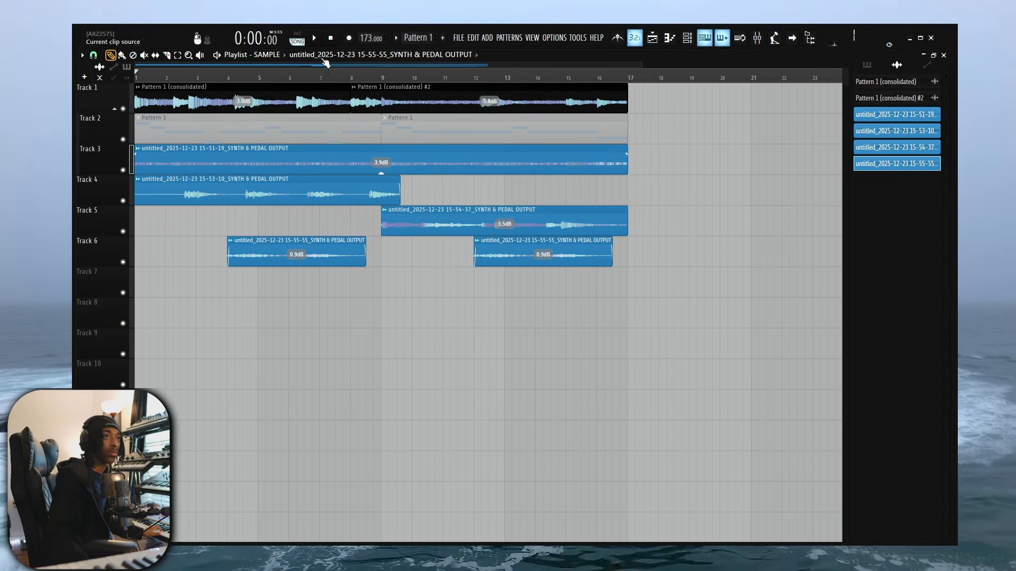
click(349, 38)
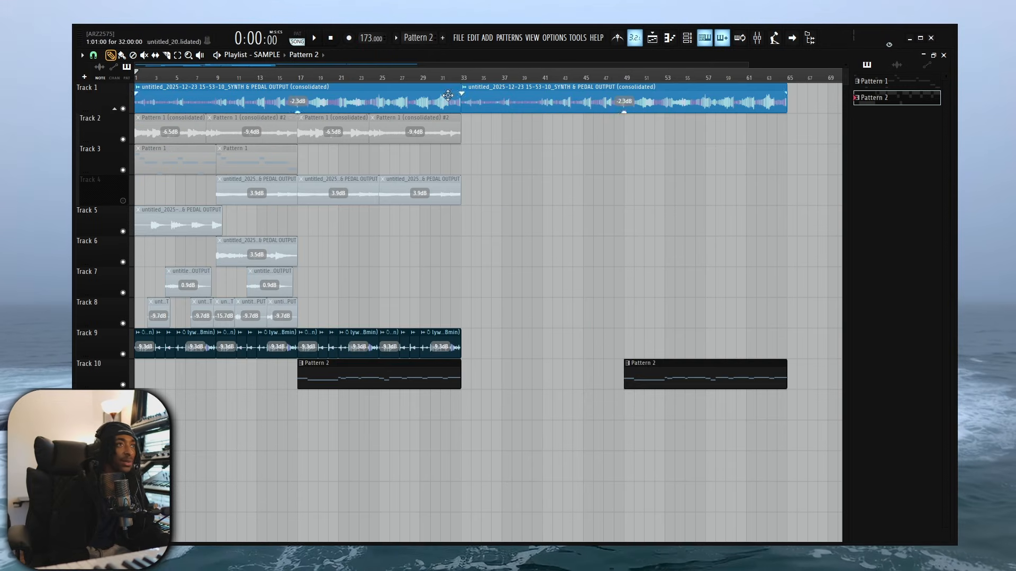
Step: Show the mixer and review the pitch, stretch and reverse settings of the consolidated SYNTH & PEDAL OUTPUT clip
click(759, 41)
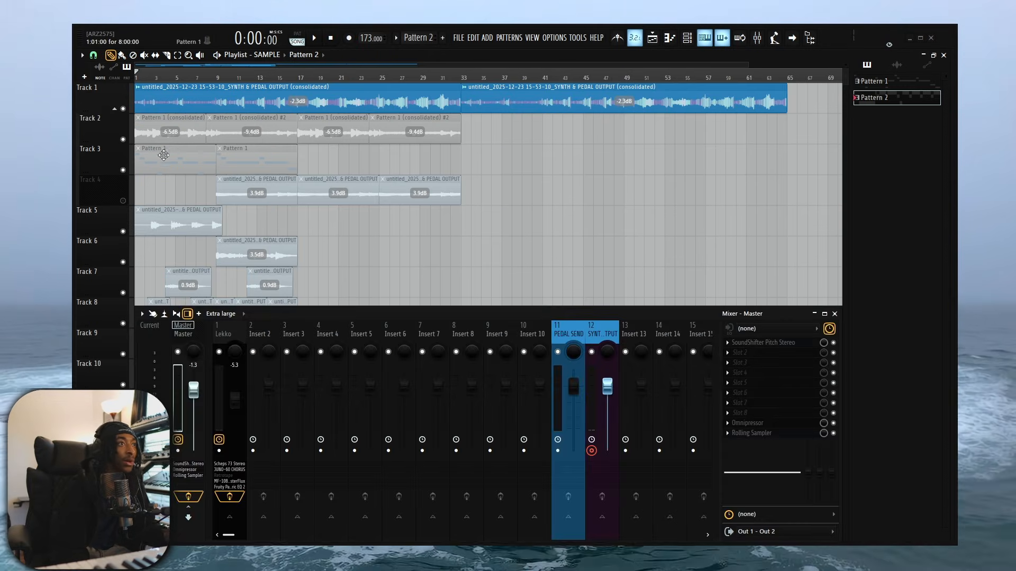
double_click(156, 134)
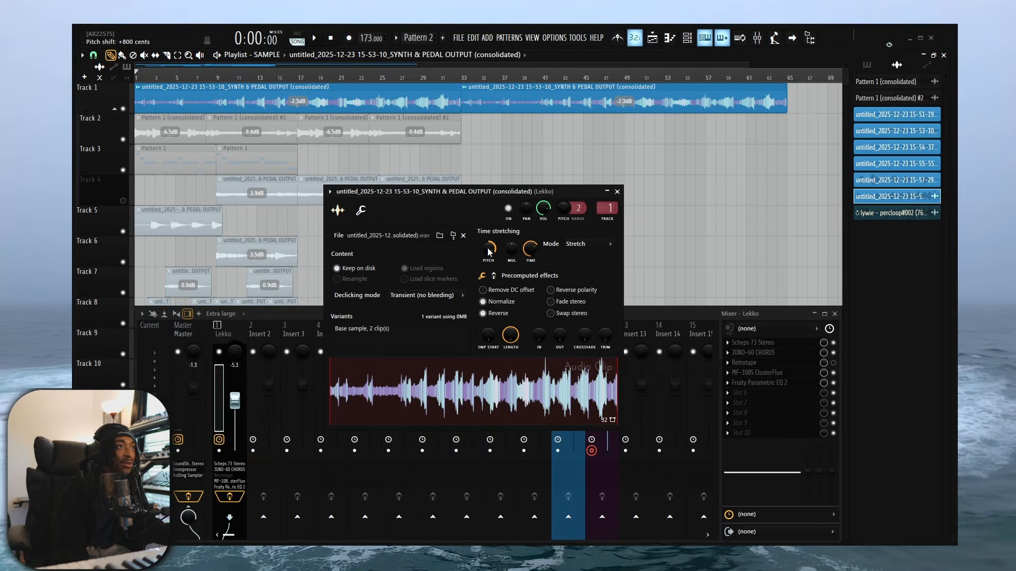
click(616, 192)
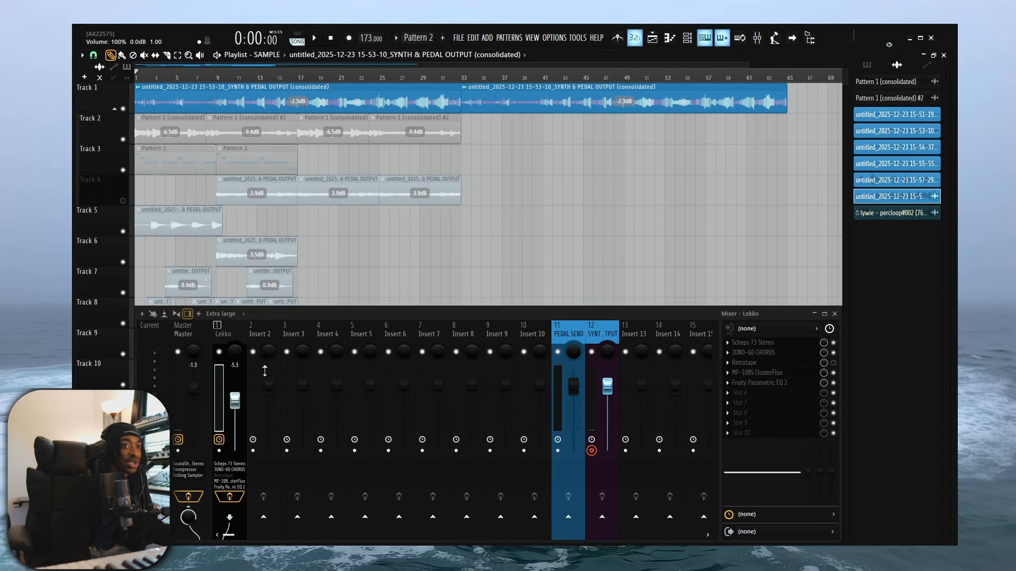
Step: Review the Lekko track's Scheps 73, JUNO-60 Chorus, Retrotape, ClusterFlux and Parametric EQ 2 effects, then close the mixer and listen to Track 1 alone
drag(691, 319, 657, 235)
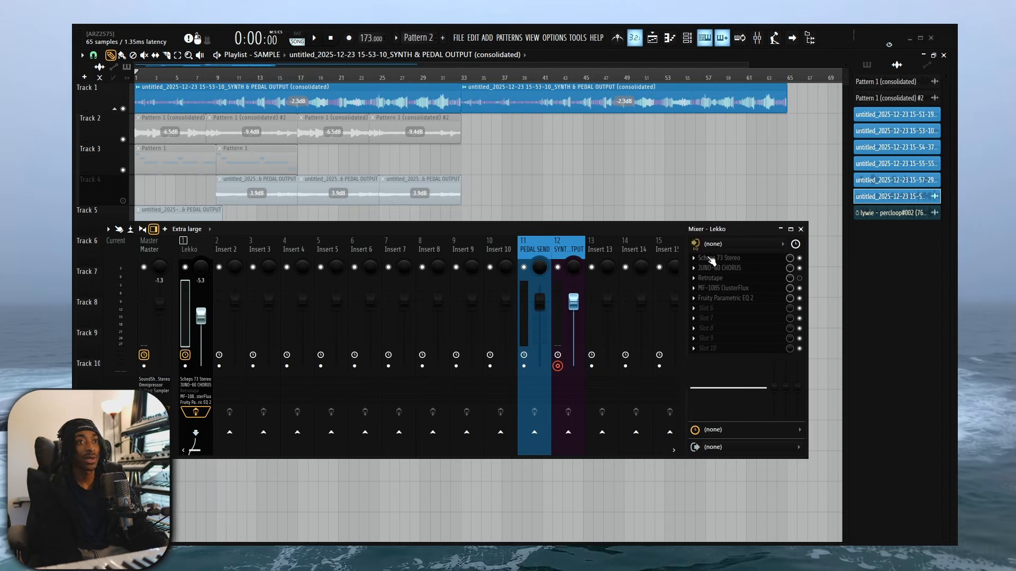
click(719, 258)
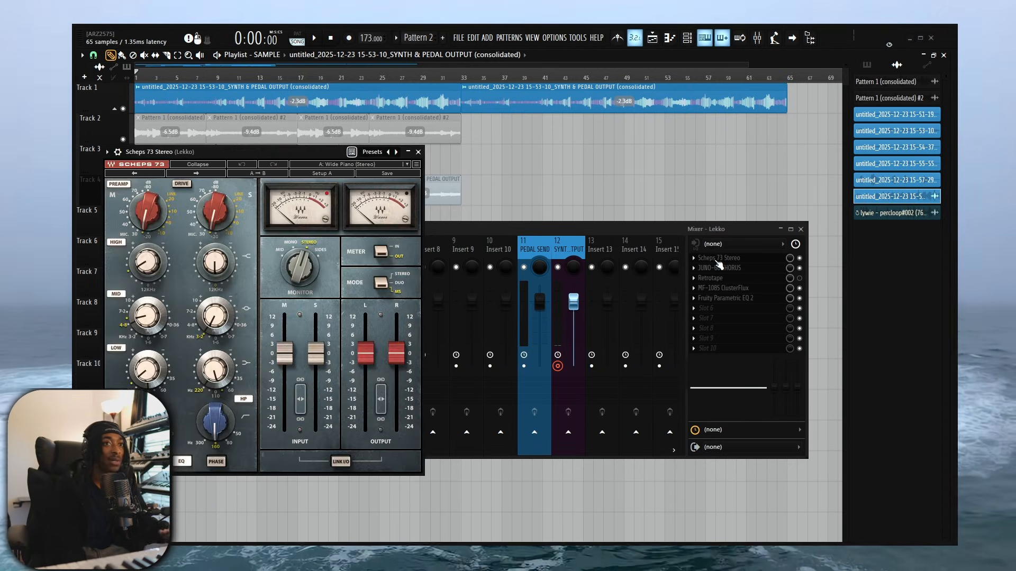
click(719, 258)
click(718, 267)
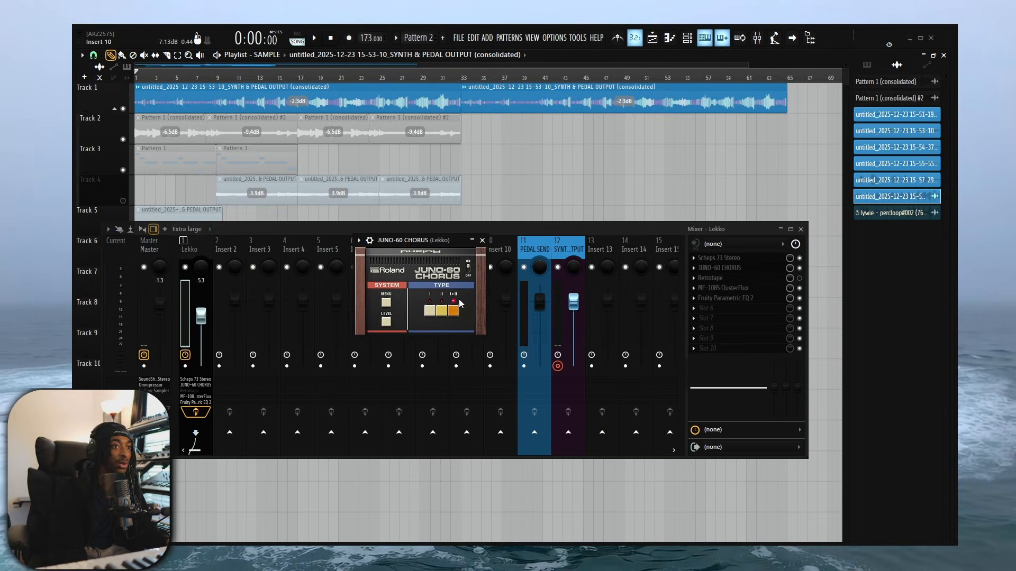
click(710, 278)
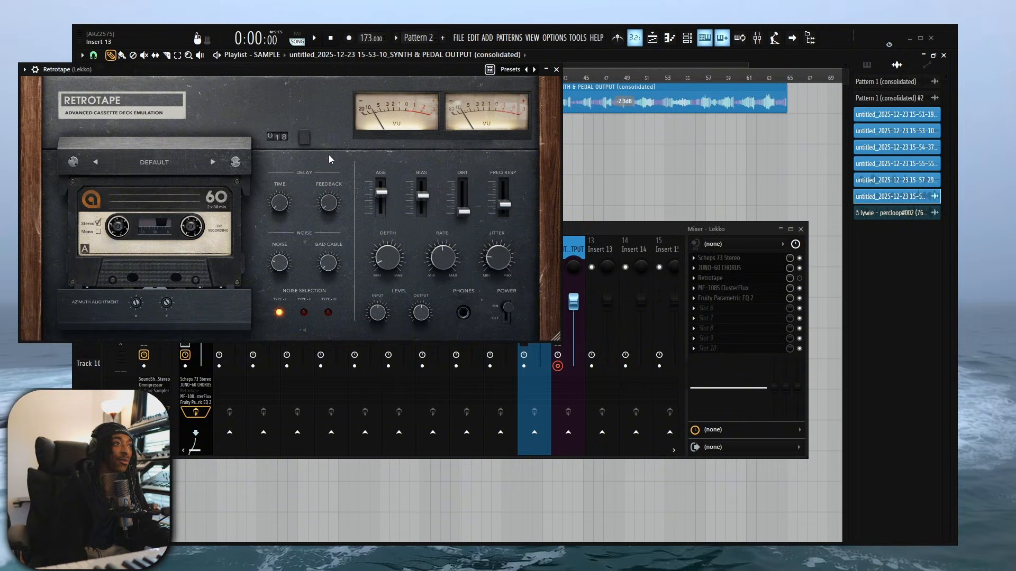
click(739, 288)
drag(220, 80, 252, 83)
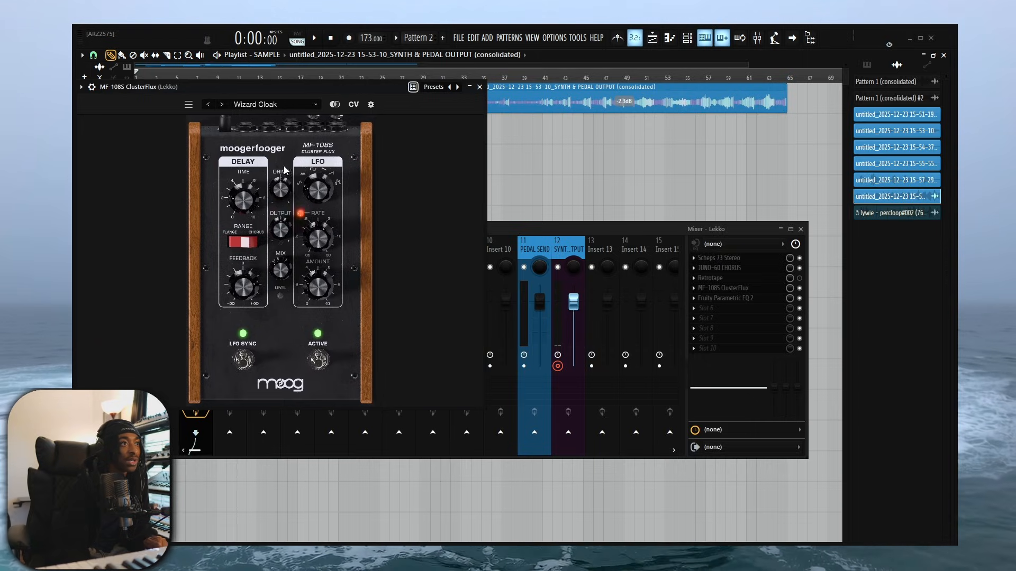
click(480, 87)
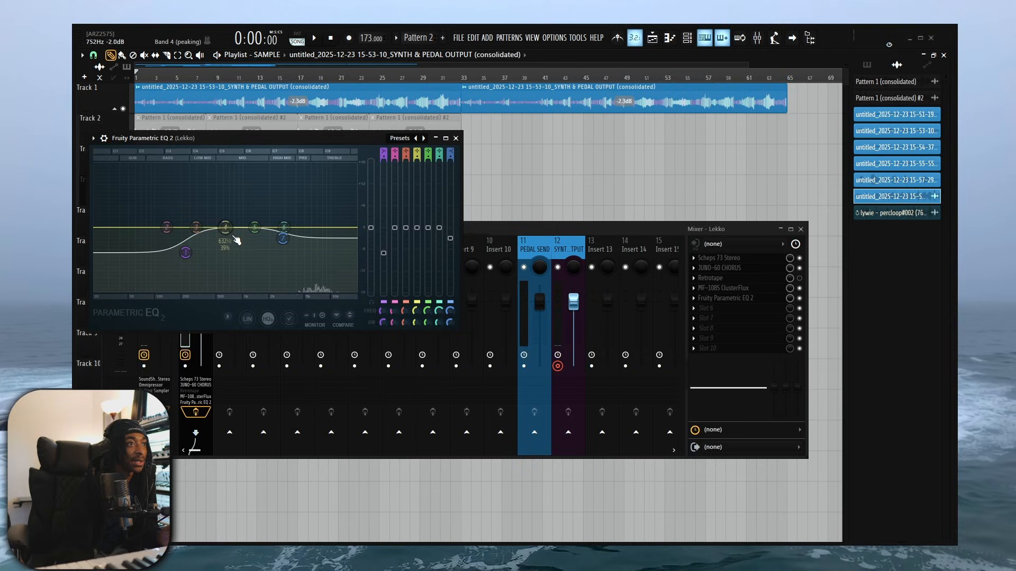
click(456, 138)
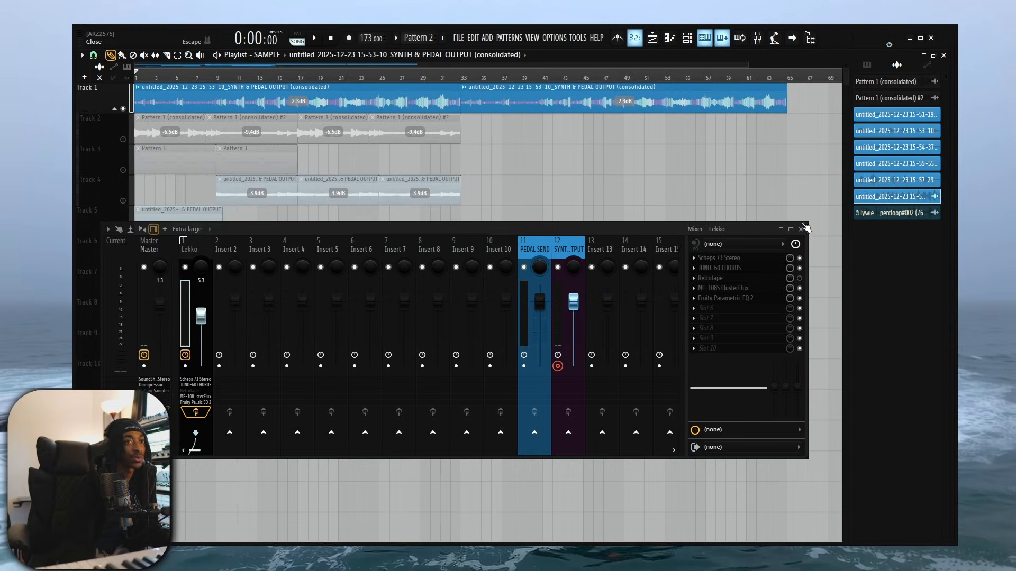
click(801, 230)
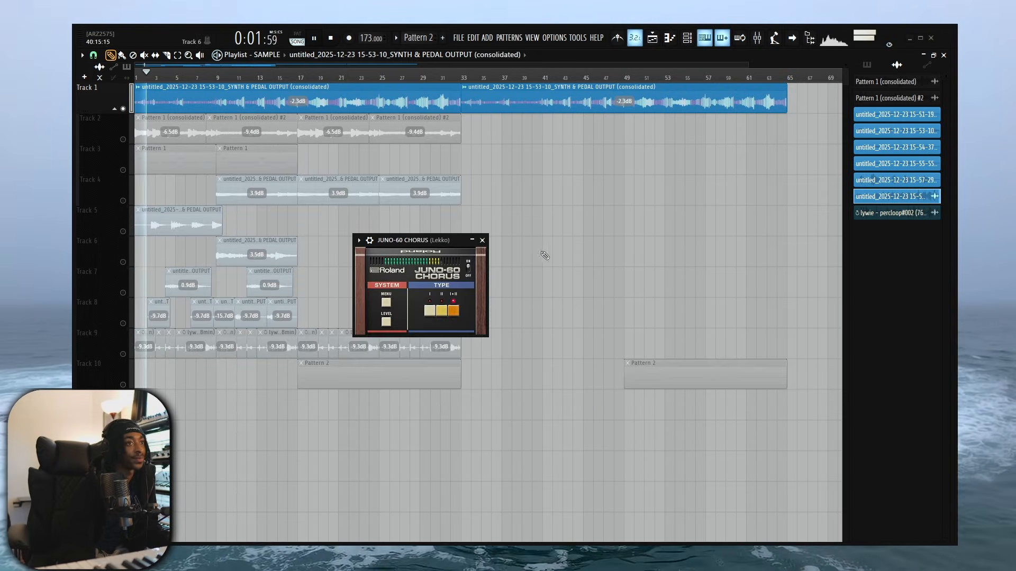
click(485, 237)
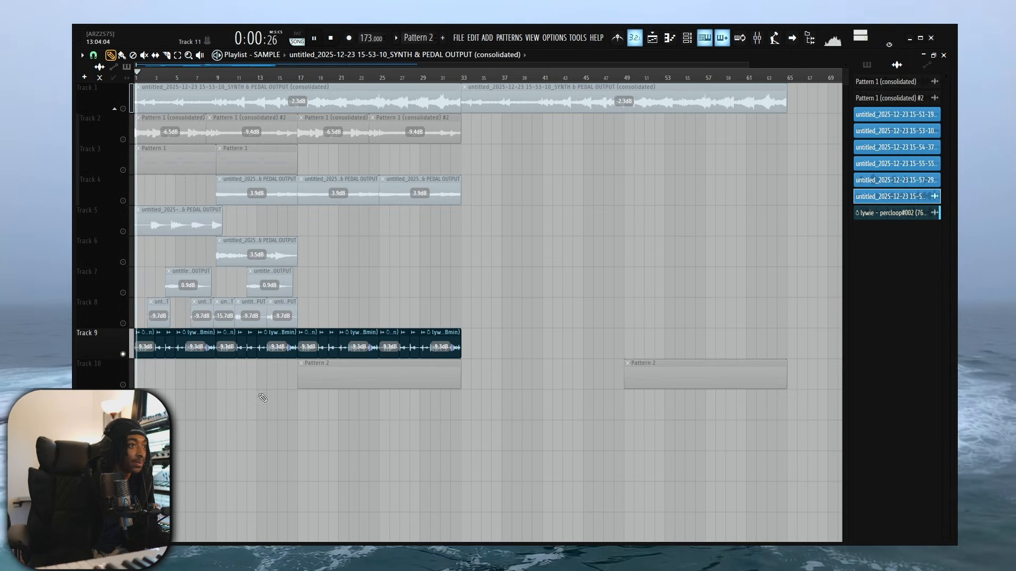
Step: Examine how the percussion loop on Track 9 is chopped and arranged while it plays solo
scroll(263, 398, up, 3)
scroll(173, 386, up, 1)
scroll(175, 387, up, 1)
scroll(175, 386, down, 1)
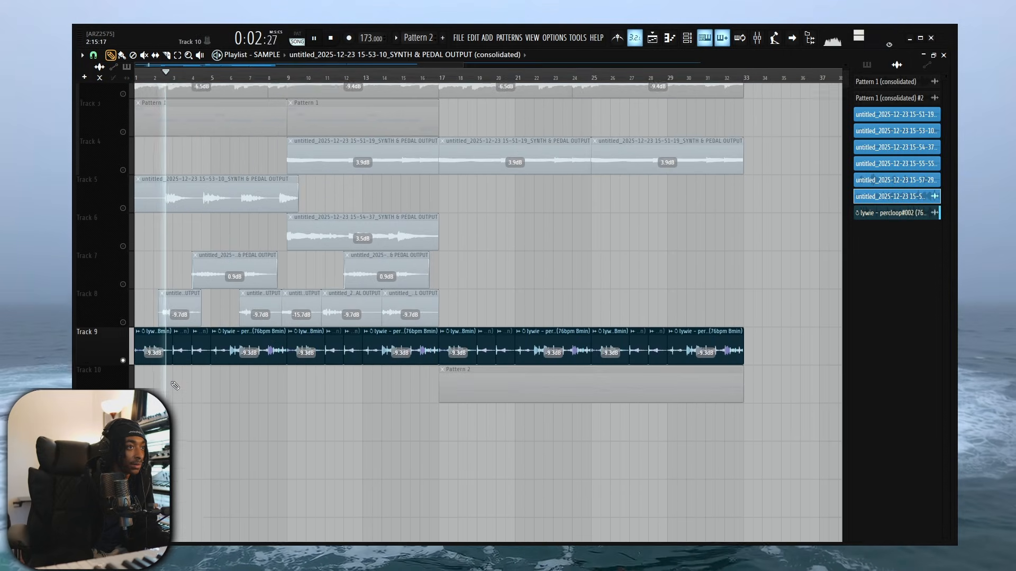
scroll(173, 385, up, 4)
scroll(173, 371, down, 1)
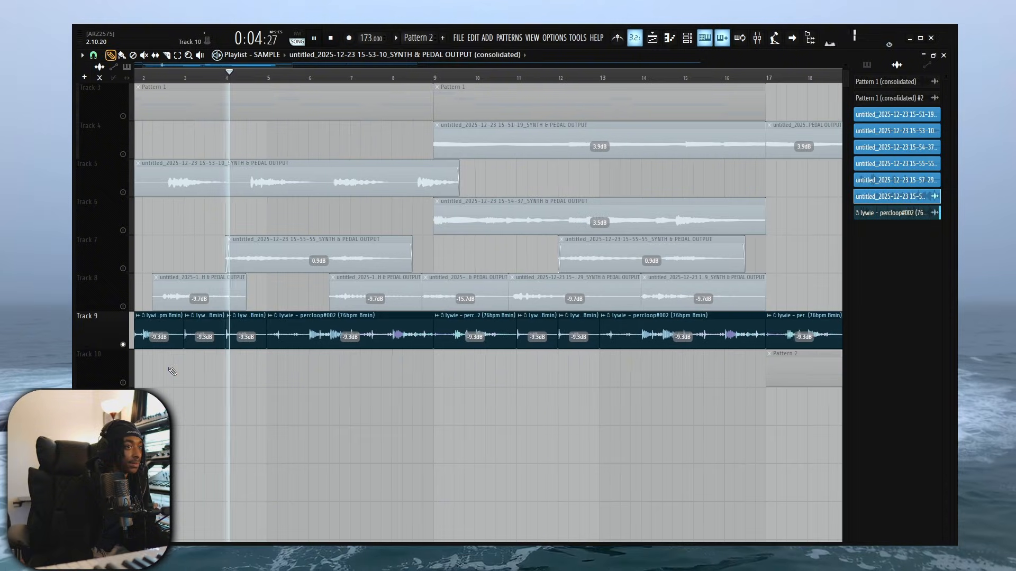
scroll(172, 371, down, 2)
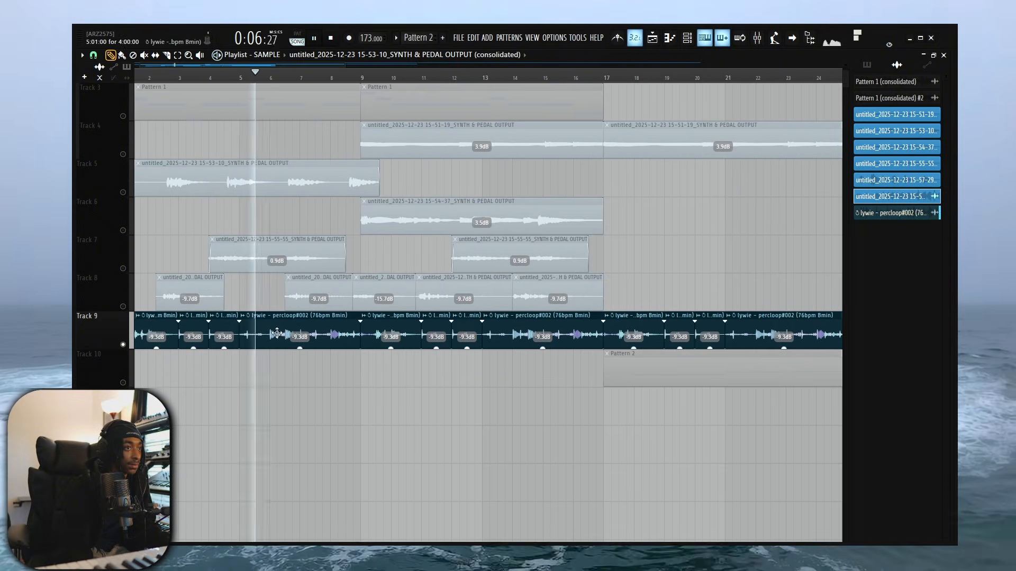
scroll(362, 336, up, 3)
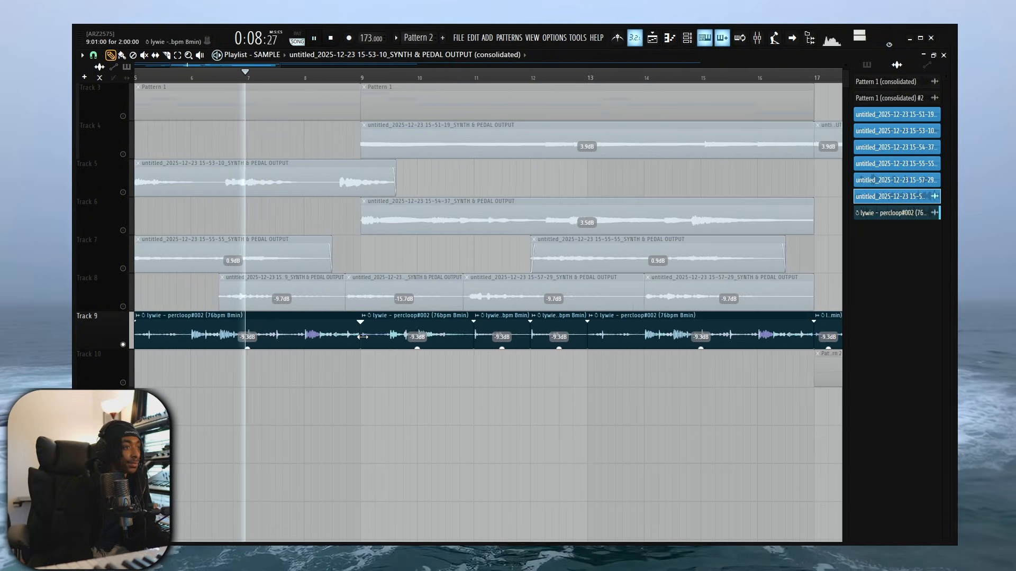
scroll(571, 405, down, 1)
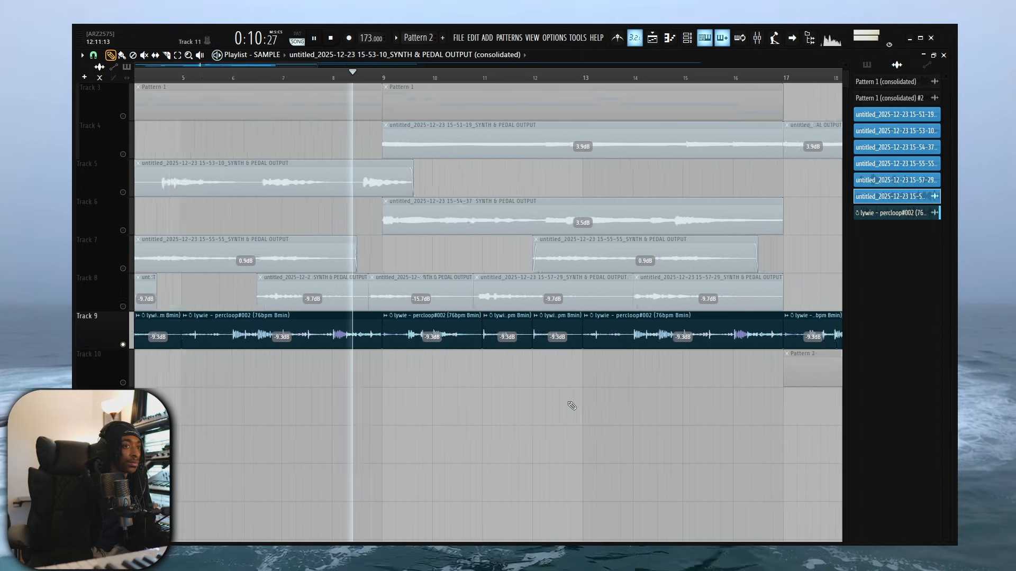
Step: Review the soloed Pattern 2 clip on Track 10 in relation to the full arrangement
scroll(572, 405, down, 1)
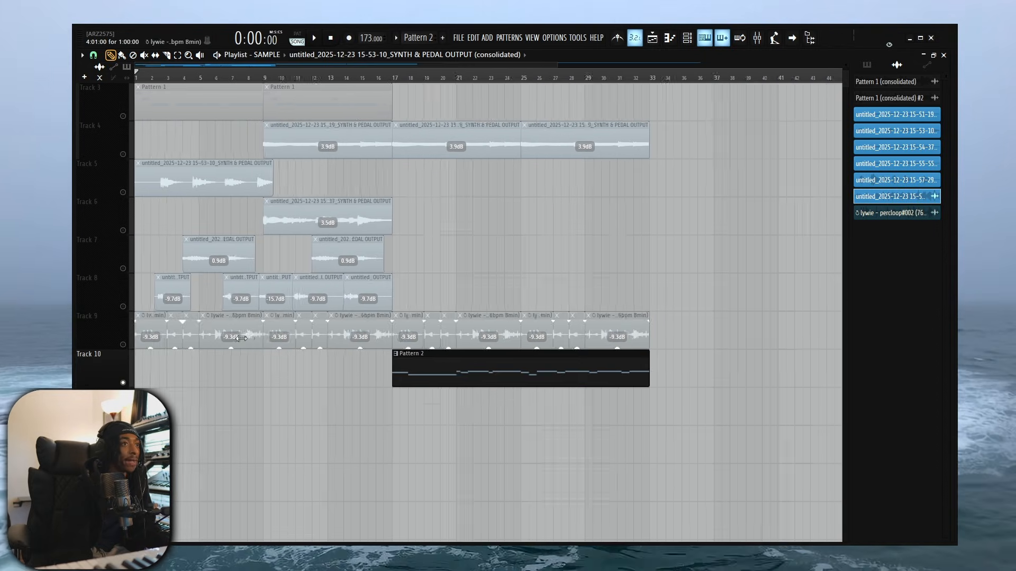
scroll(279, 104, down, 1)
scroll(279, 103, up, 2)
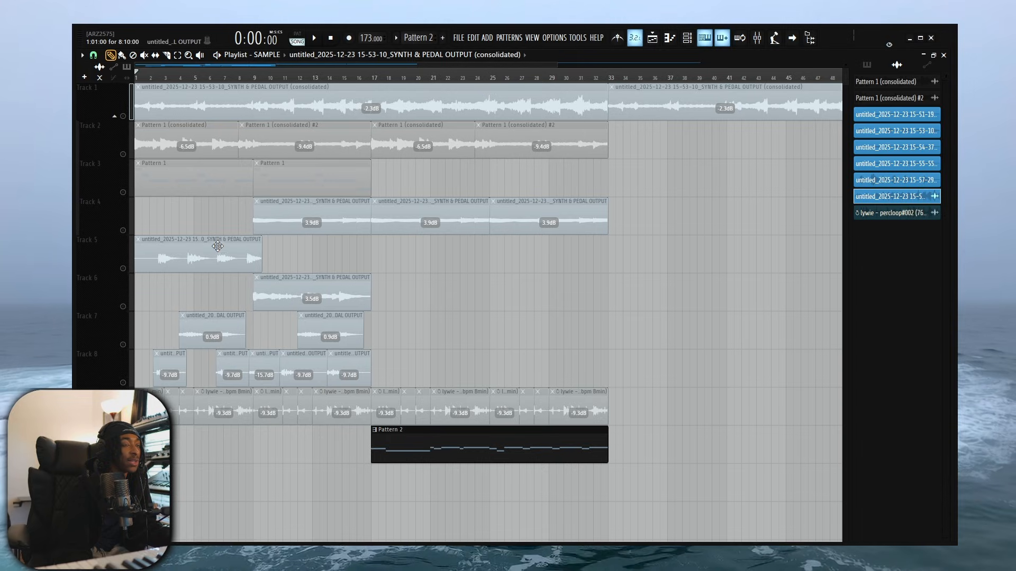
Step: Play the soloed Pattern 2 clip from bar 17 and open its notes in the piano roll
scroll(359, 212, up, 4)
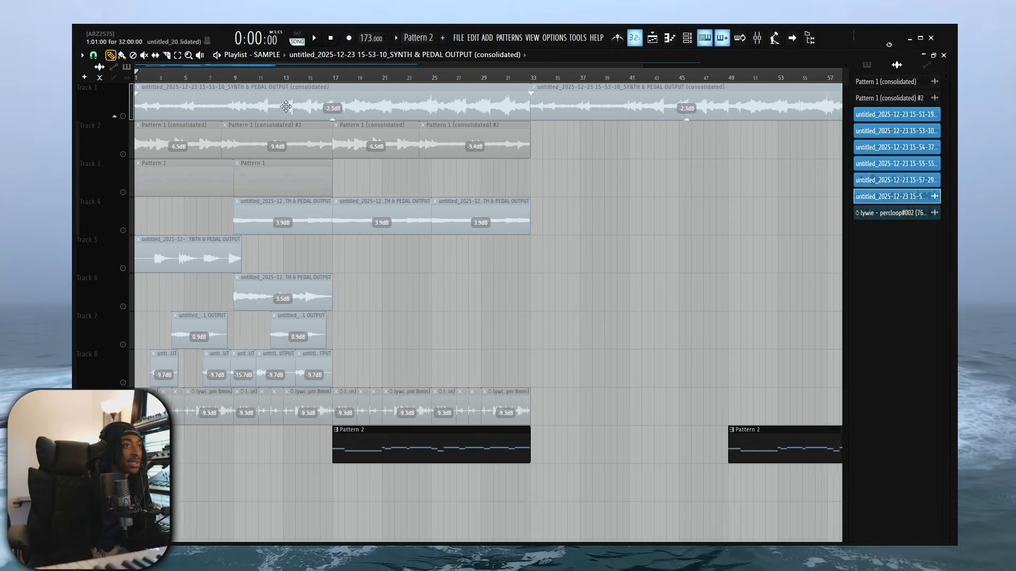
click(341, 79)
key(space)
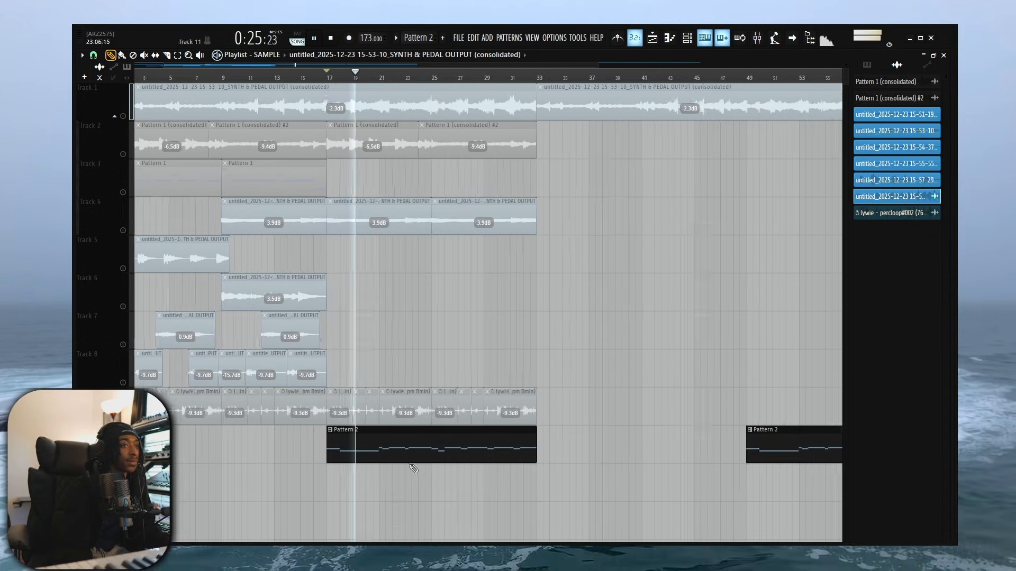
double_click(423, 441)
scroll(360, 292, down, 3)
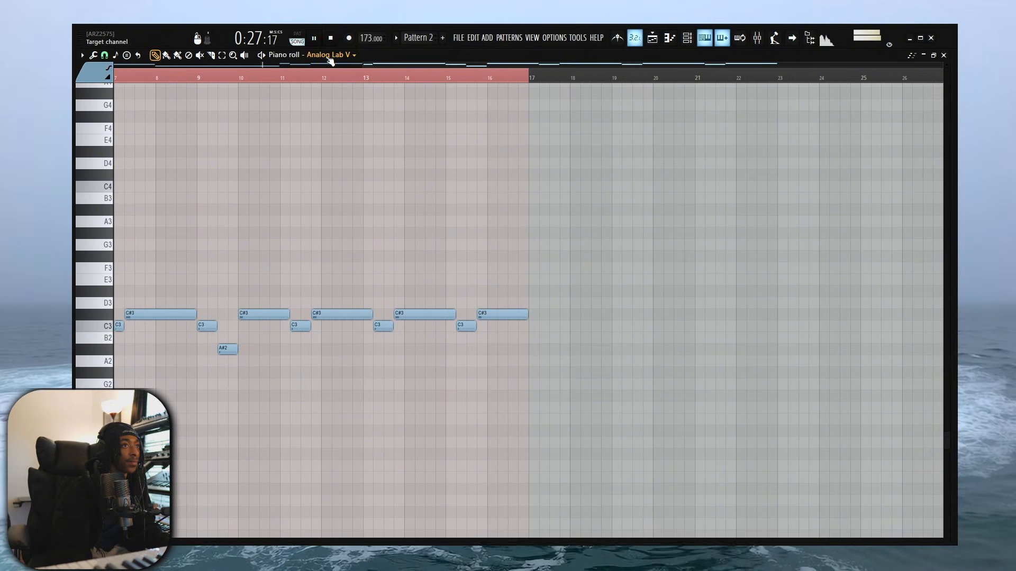
Step: Inspect the memory bass preset in Pattern 2's Analog Lab V instrument, then close the plugin window
click(329, 57)
drag(336, 137, 637, 131)
scroll(195, 276, left, 2)
scroll(196, 273, up, 3)
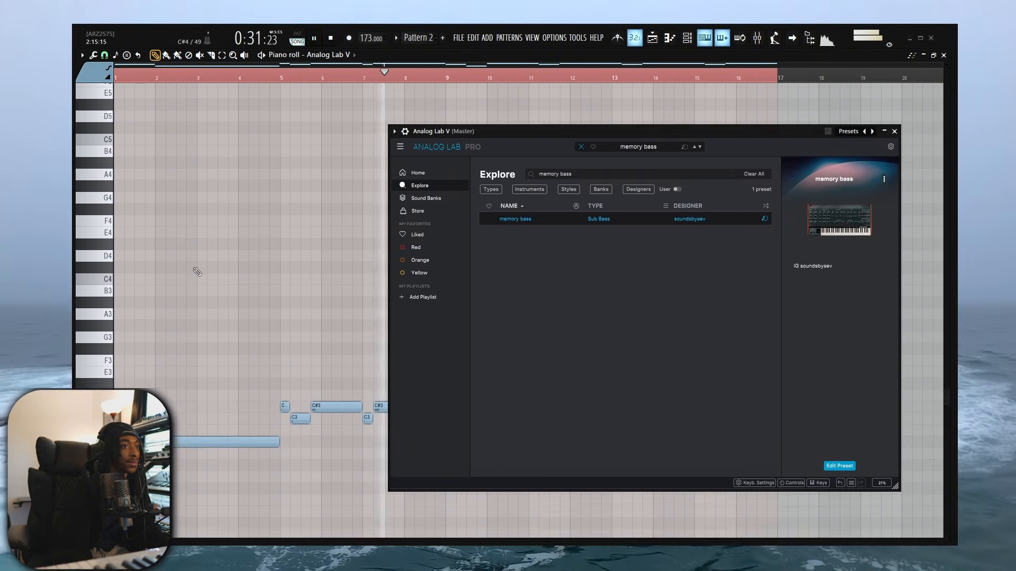
click(894, 131)
Step: Review Pattern 2's bass notes alongside the Analog Lab V instrument, then play the arrangement in the Playlist from the beginning
scroll(653, 295, down, 2)
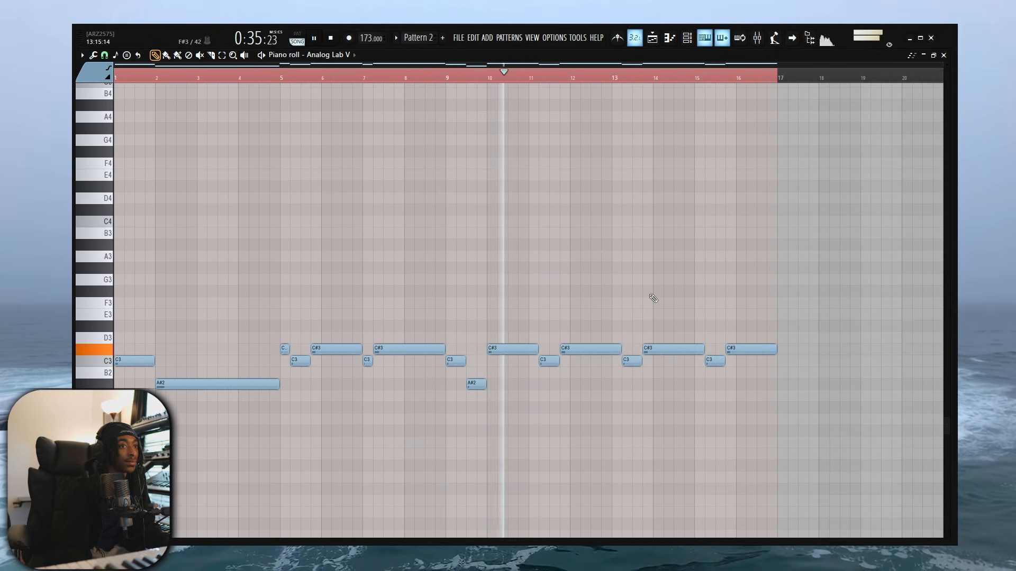
scroll(652, 299, down, 2)
scroll(653, 298, down, 1)
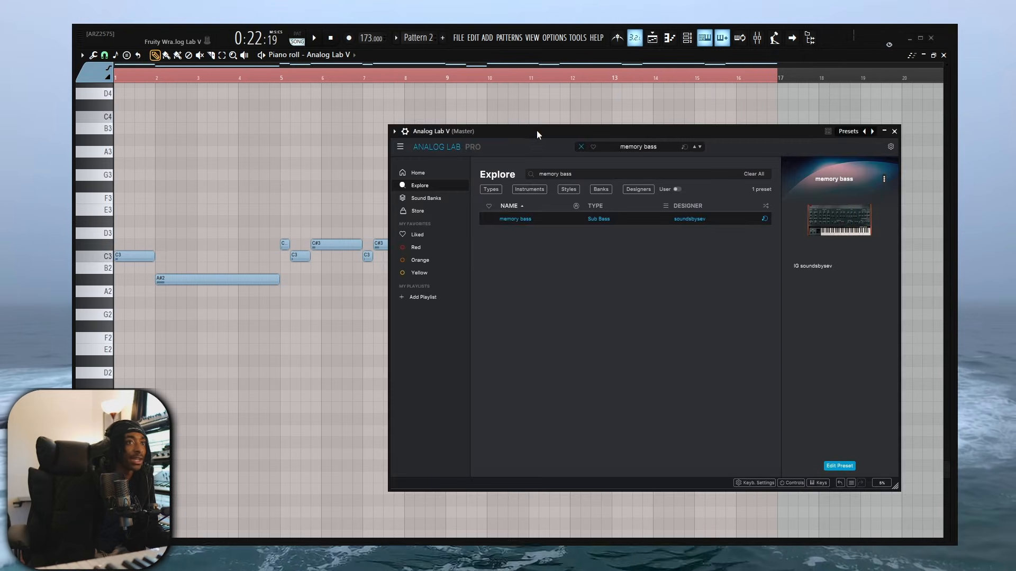
drag(537, 130, 400, 154)
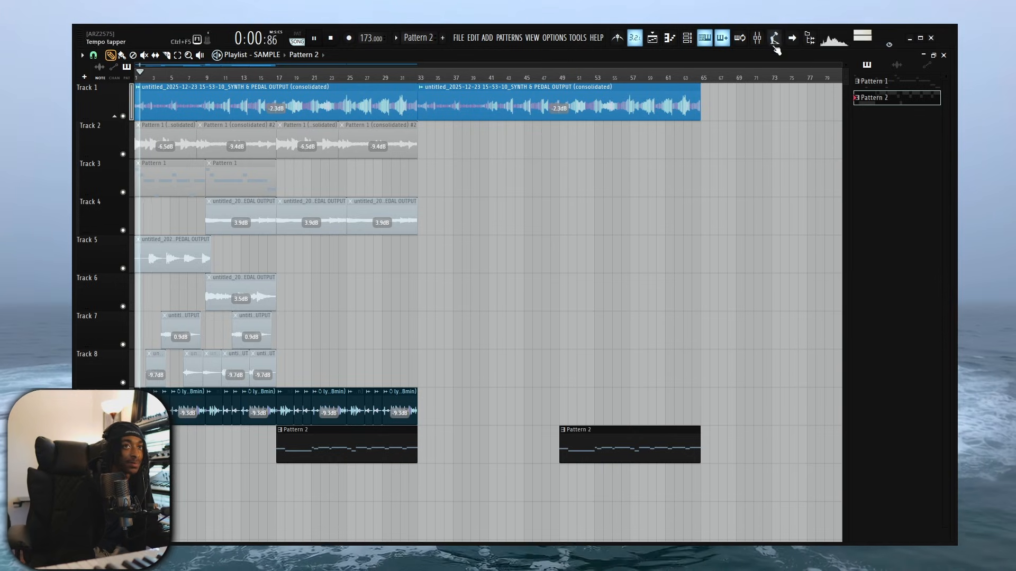
scroll(192, 269, up, 4)
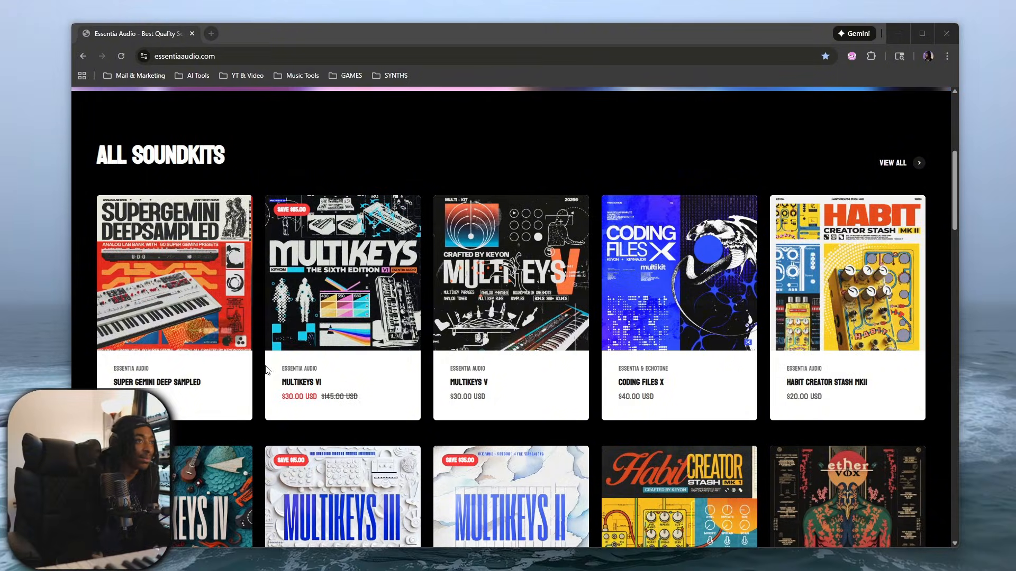
Step: Switch to the browser and look over the All Soundkits section of the Essentia Audio homepage
scroll(267, 371, up, 4)
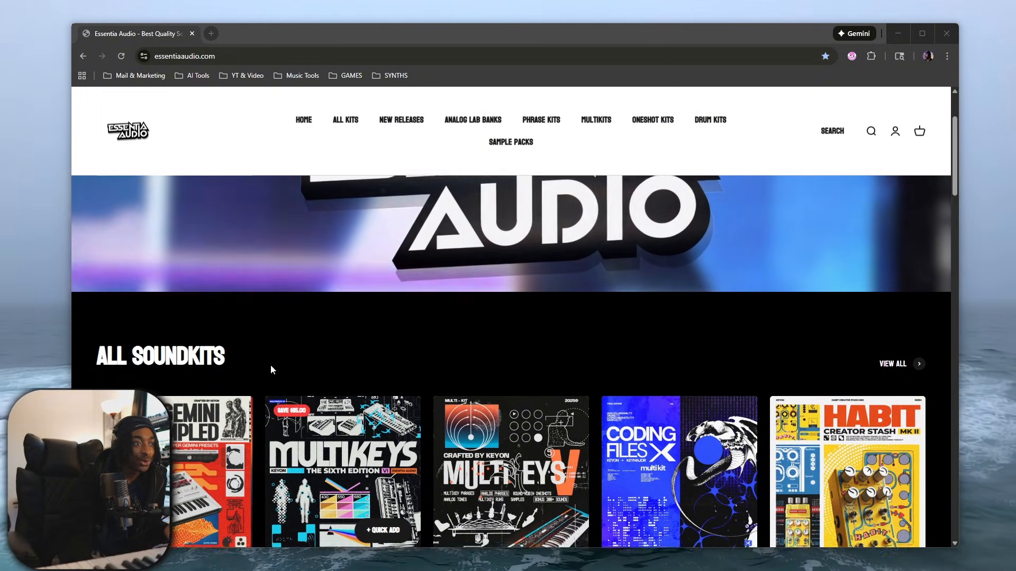
scroll(271, 370, down, 1)
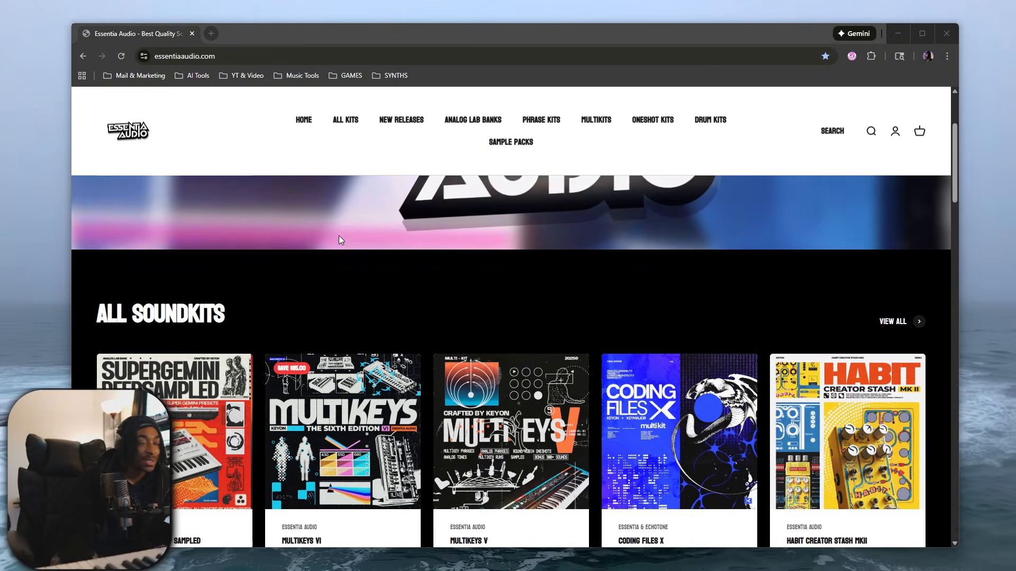
scroll(339, 236, down, 1)
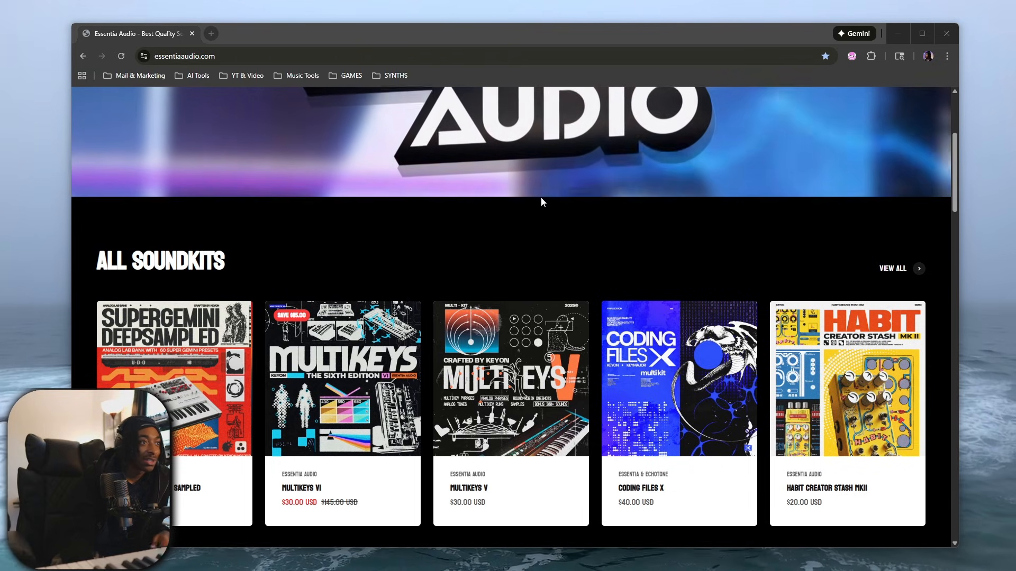
scroll(541, 199, down, 1)
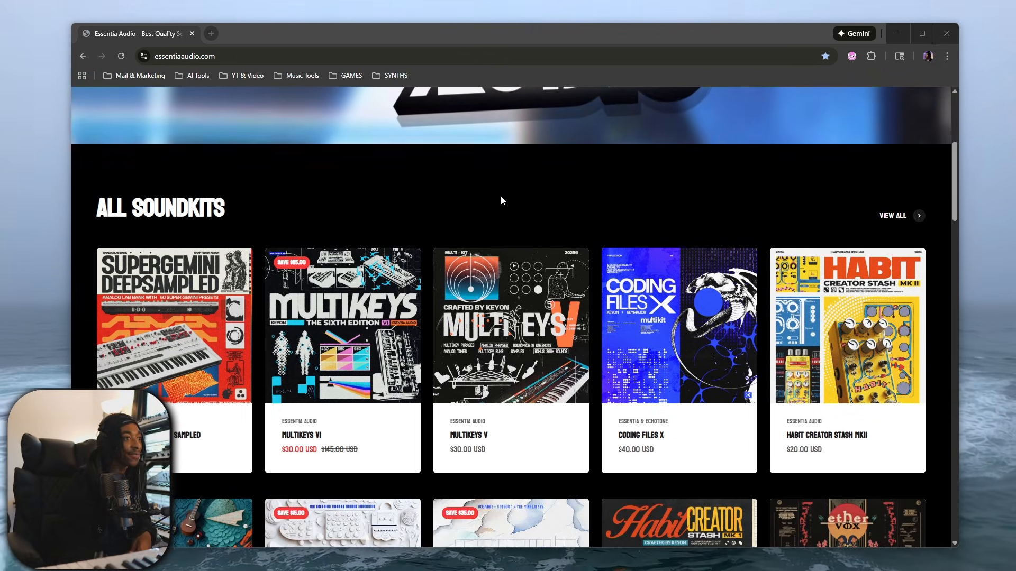
scroll(320, 204, down, 1)
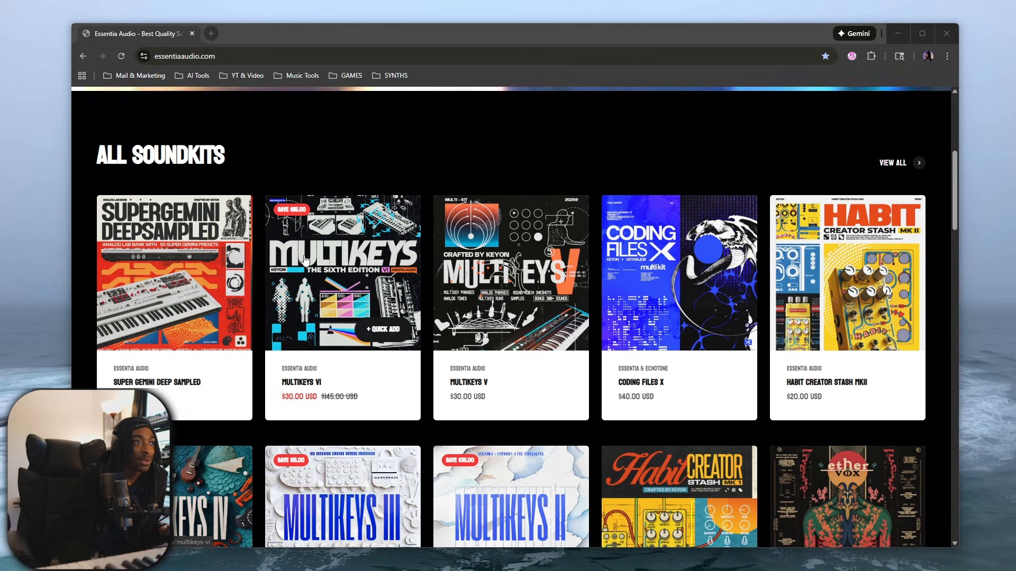
Step: Open the full soundkit collection from the All Soundkits section and browse the listed kits
click(895, 163)
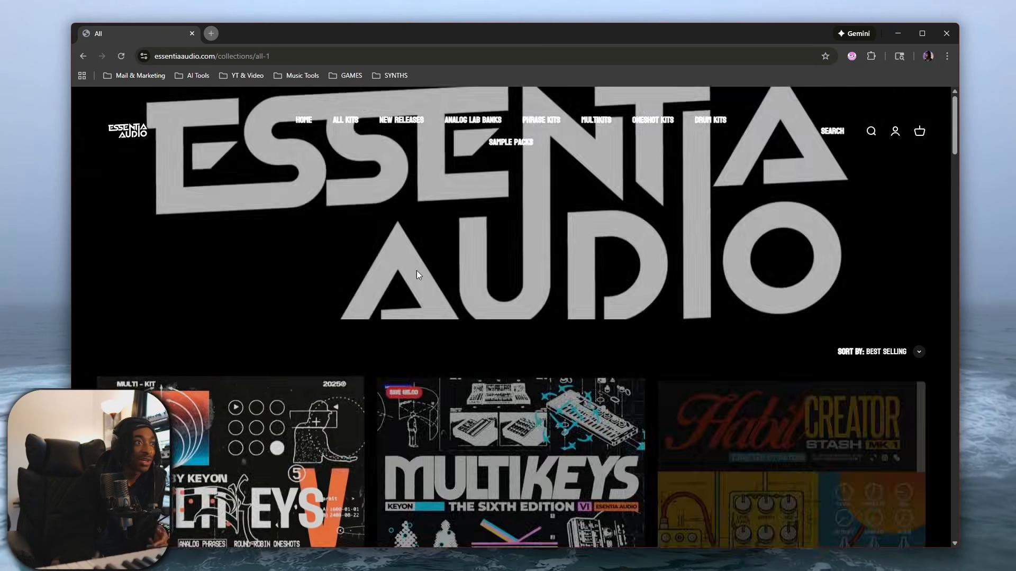
scroll(415, 275, down, 10)
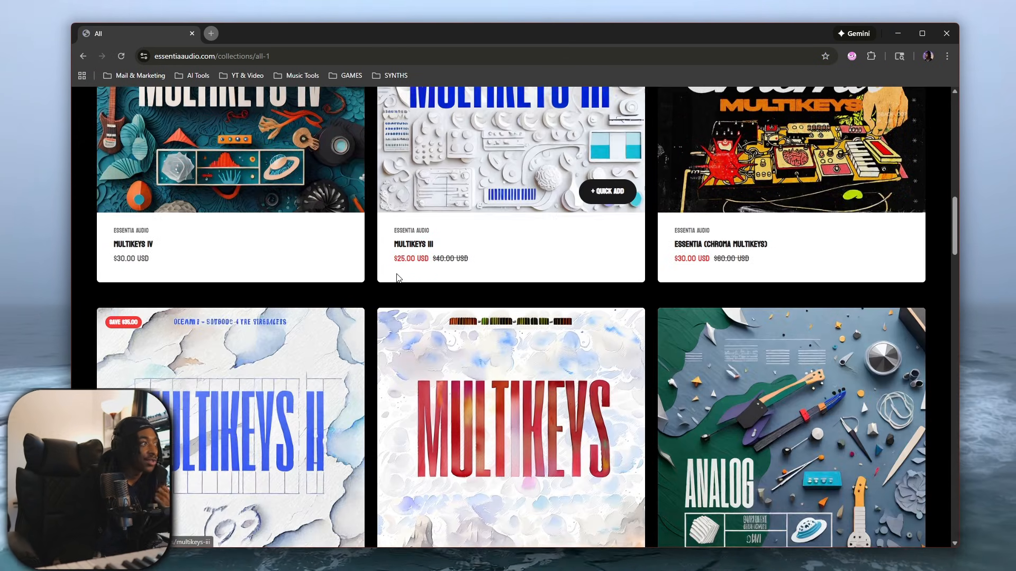
scroll(398, 278, down, 10)
scroll(497, 291, down, 5)
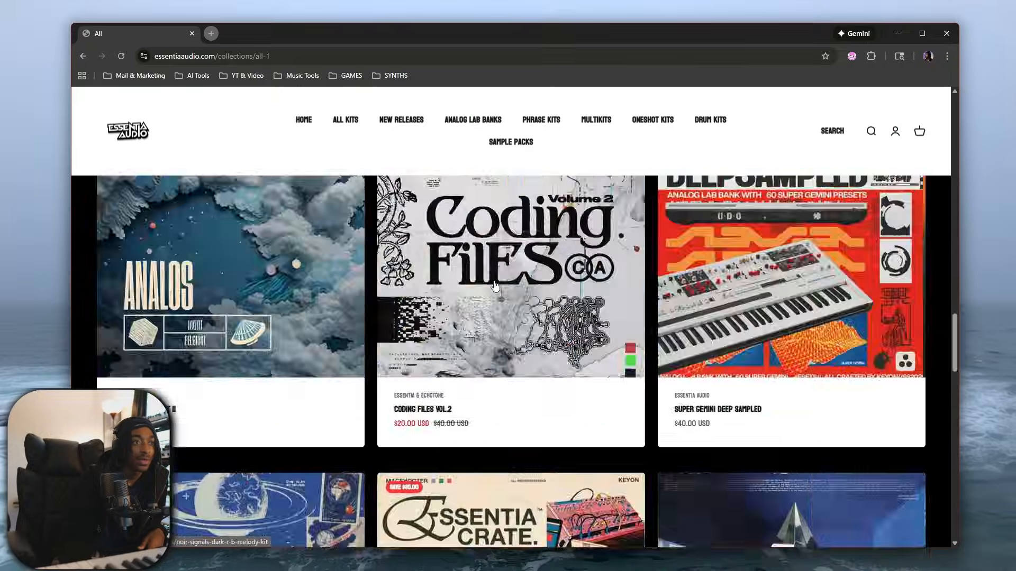